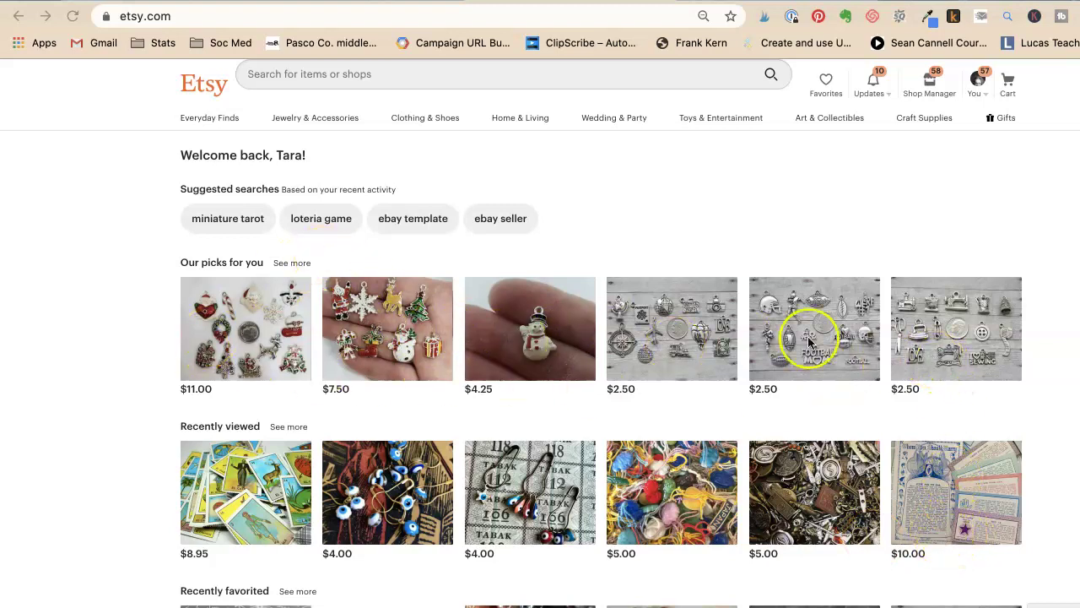
# Open the shop's Shop Manager dashboard from the Etsy header
pyautogui.click(930, 79)
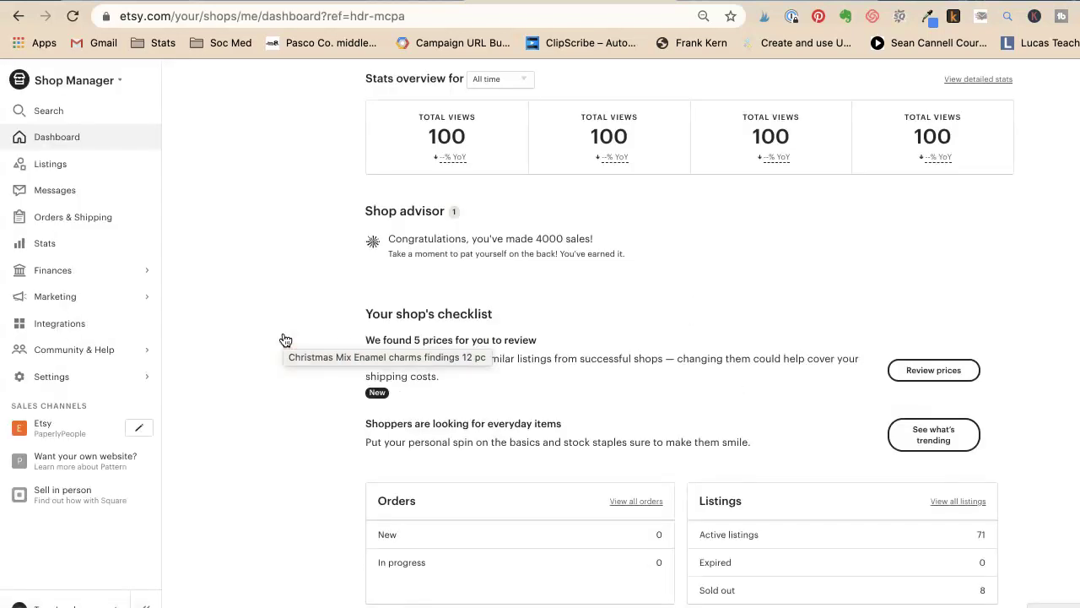
# Open the shop's Stats and set the date range to Last 30 Days
pyautogui.click(55, 241)
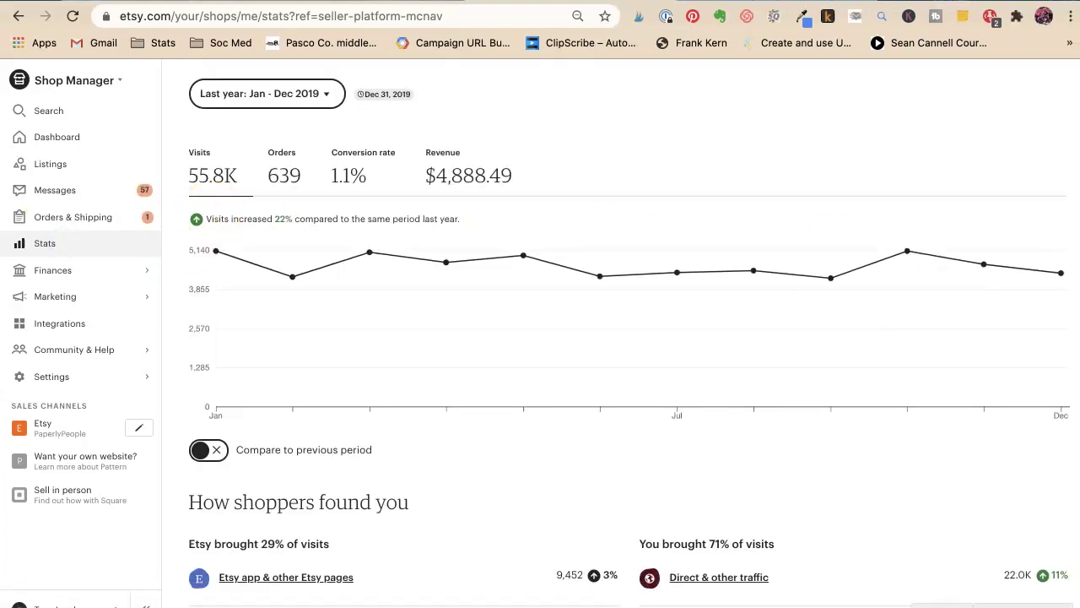
pyautogui.press('super+Tab')
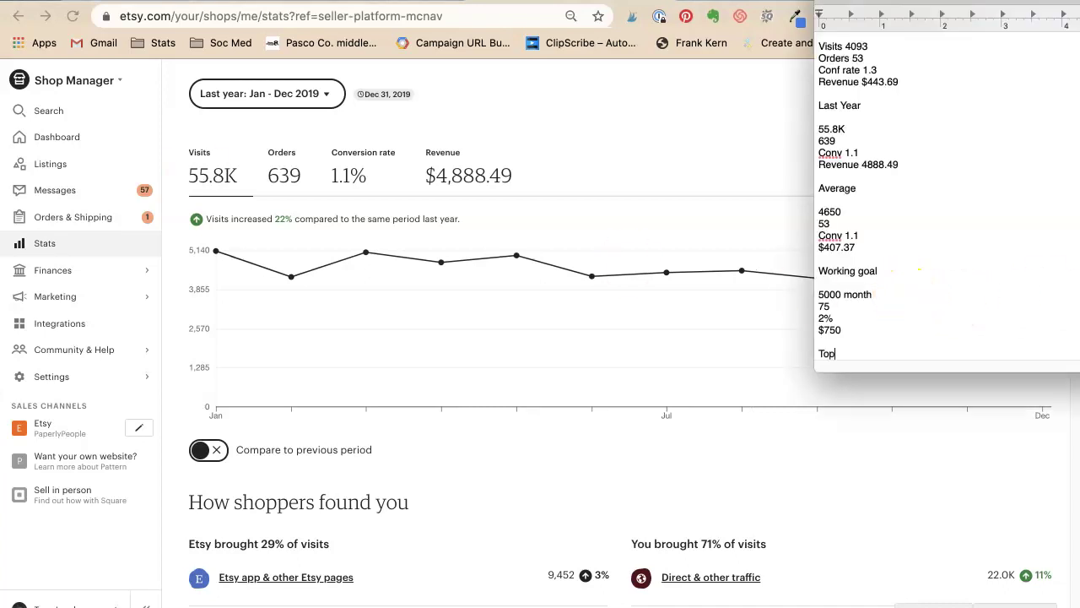
pyautogui.write('ales')
pyautogui.click(616, 166)
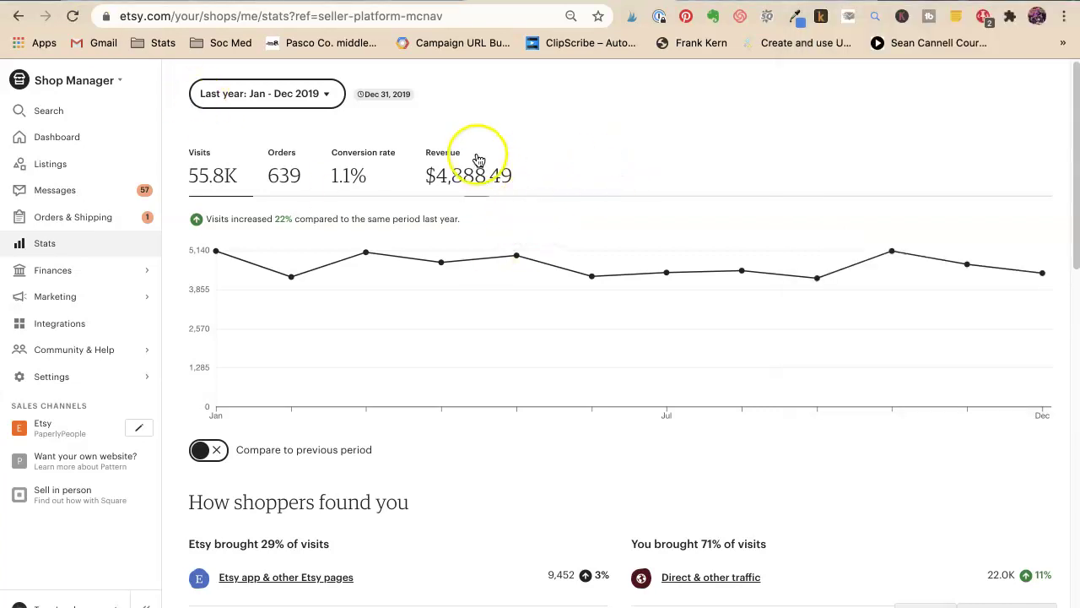
pyautogui.click(245, 96)
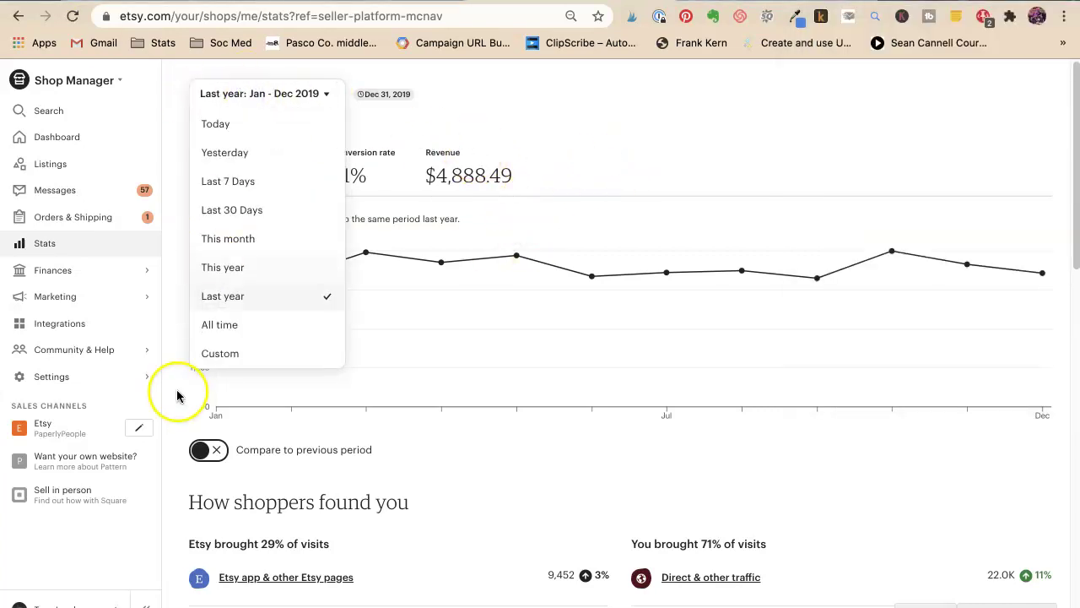
pyautogui.click(235, 208)
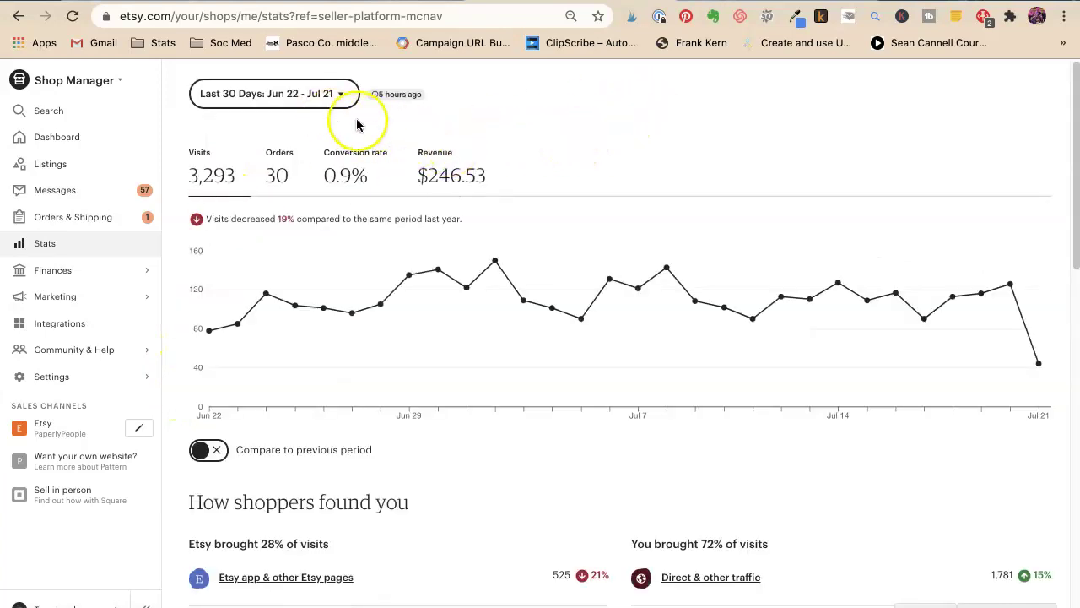
# Chart the stats by Orders and scroll down to the listings table
pyautogui.scroll(-5, 283, 177)
pyautogui.scroll(-12, 285, 181)
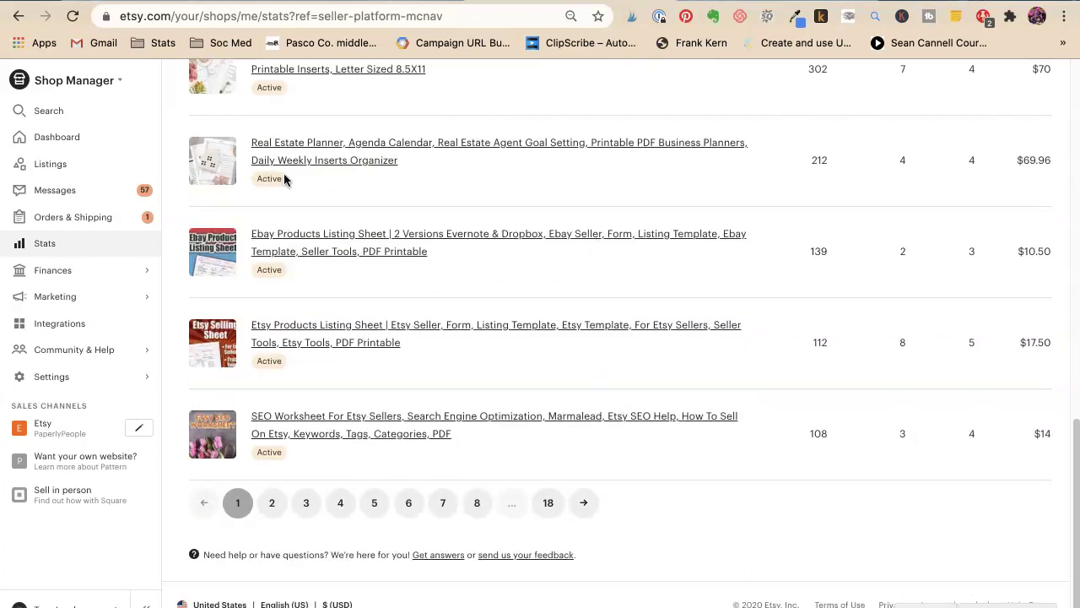
pyautogui.scroll(15, 284, 179)
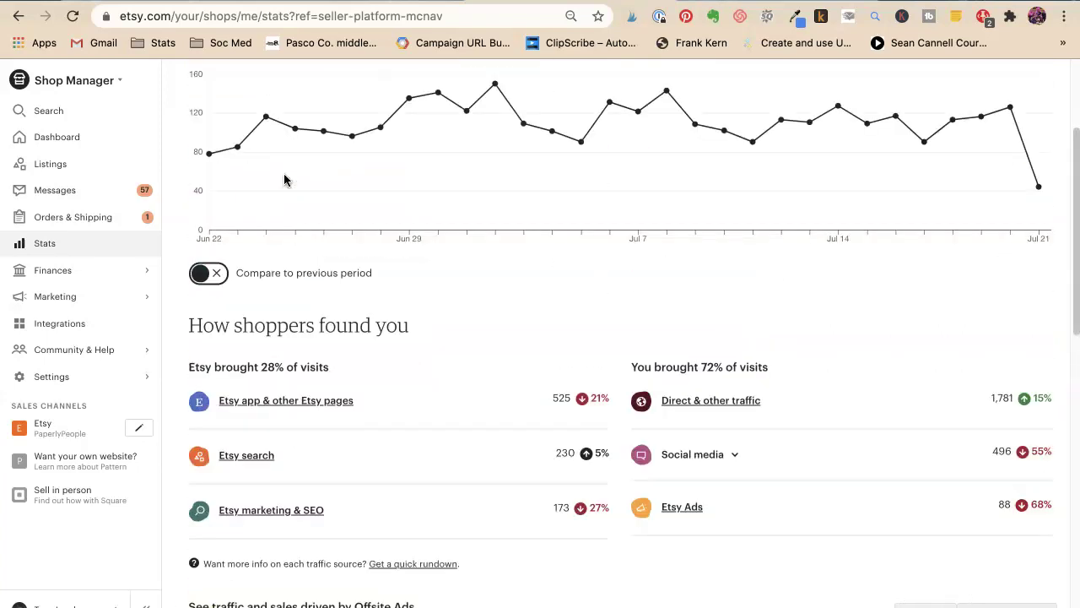
pyautogui.scroll(-2, 285, 180)
pyautogui.scroll(5, 284, 177)
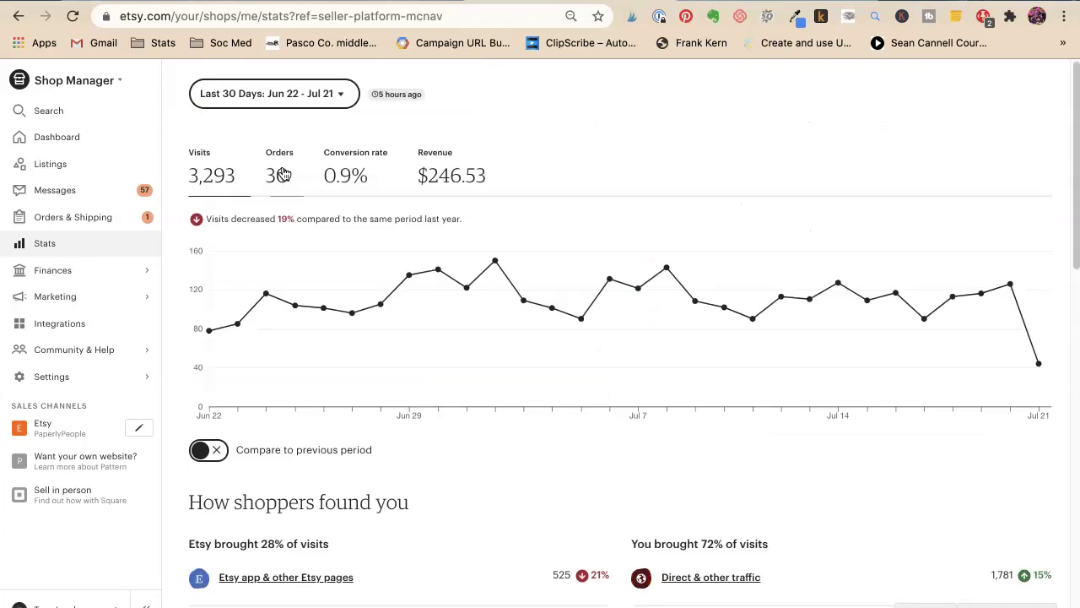
pyautogui.click(283, 174)
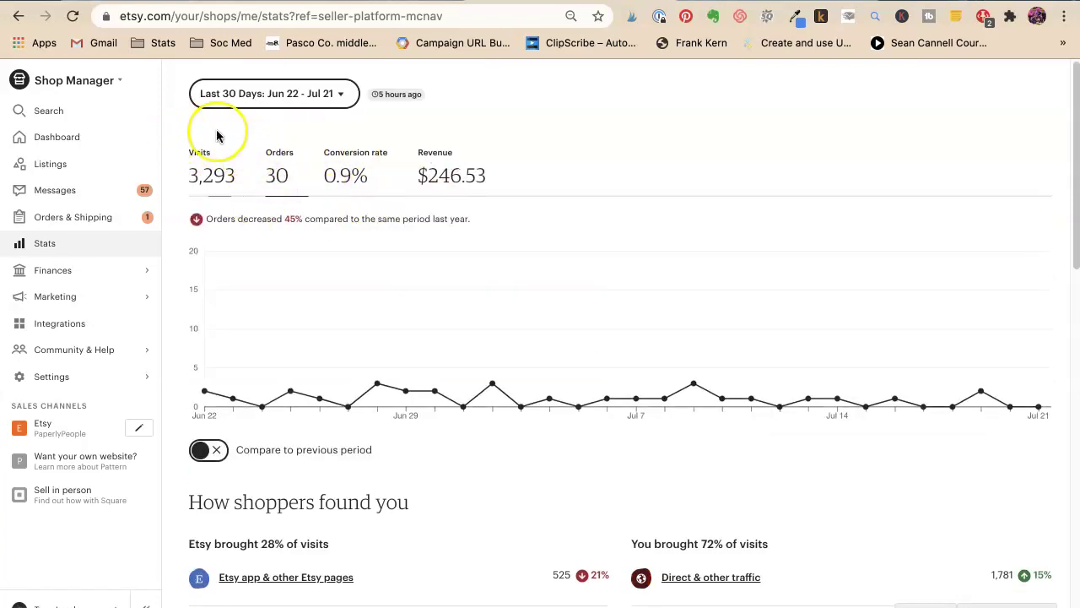
pyautogui.scroll(-5, 252, 190)
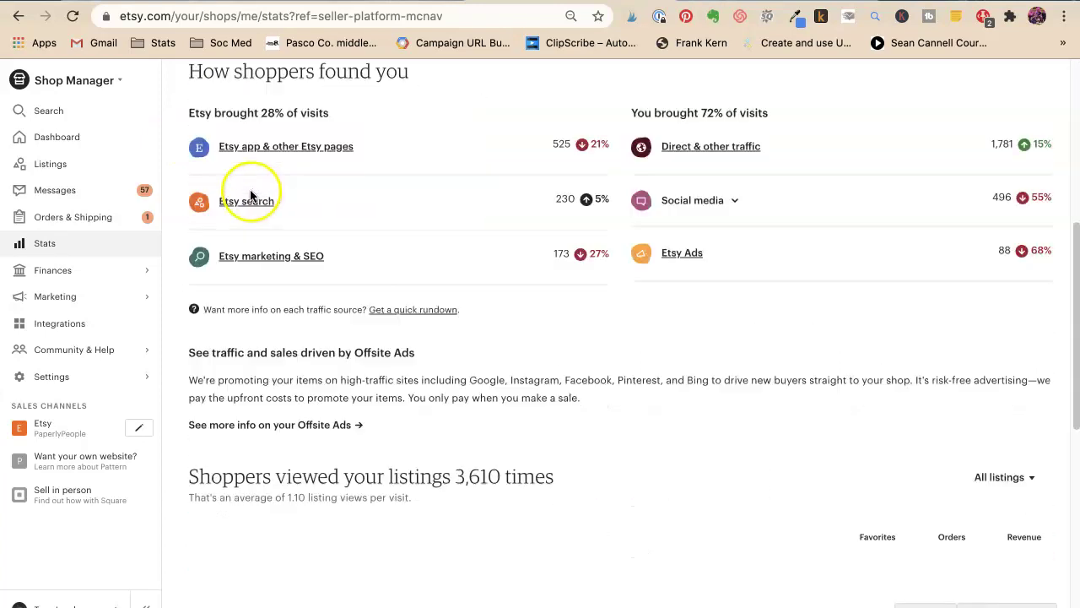
pyautogui.scroll(-4, 249, 194)
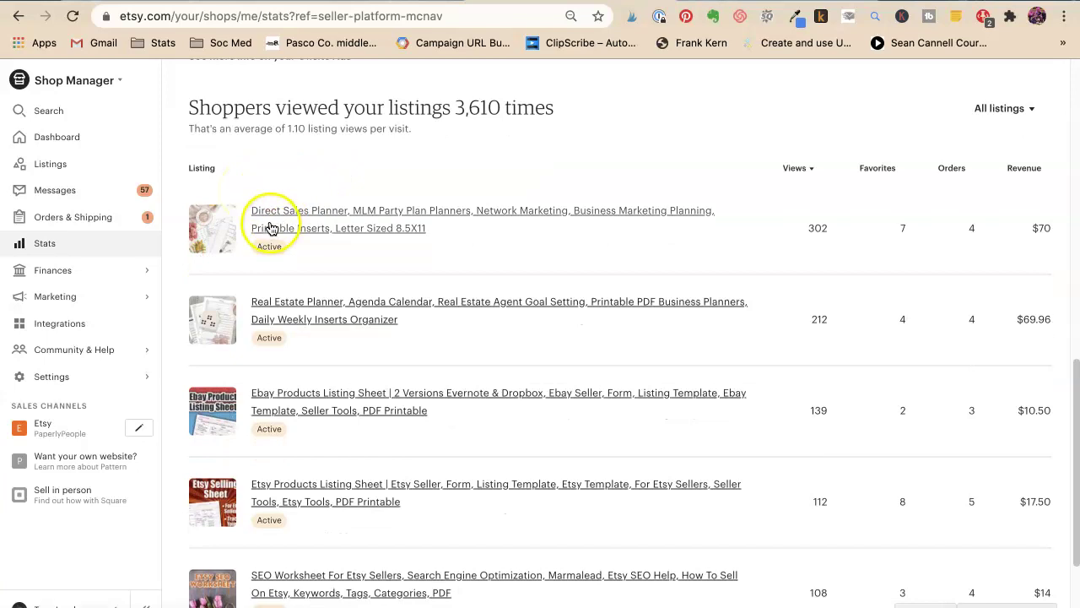
# Add Direct Sales Planner and Real Estate Planner under Top 10 Sales in the notes
pyautogui.press('super+Tab')
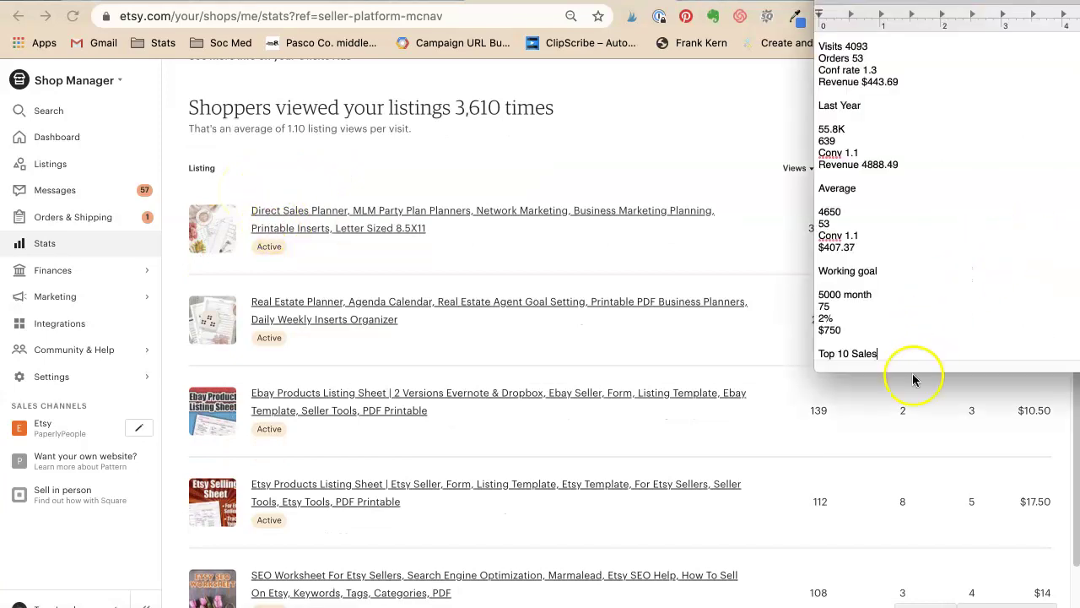
pyautogui.press('Return')
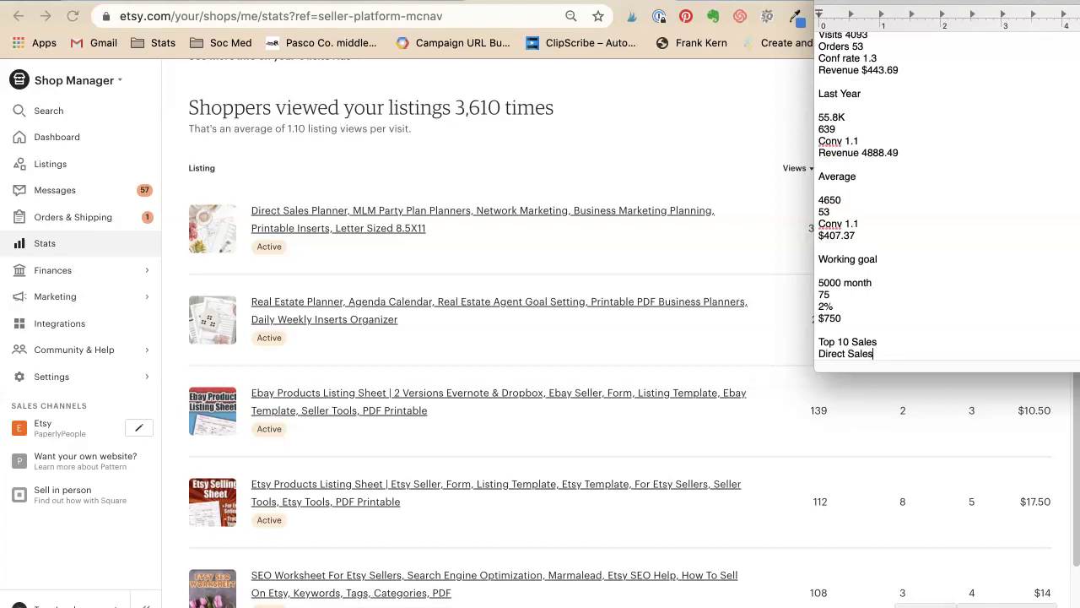
pyautogui.write('Direct Sales')
pyautogui.press('Return')
pyautogui.write('Real ')
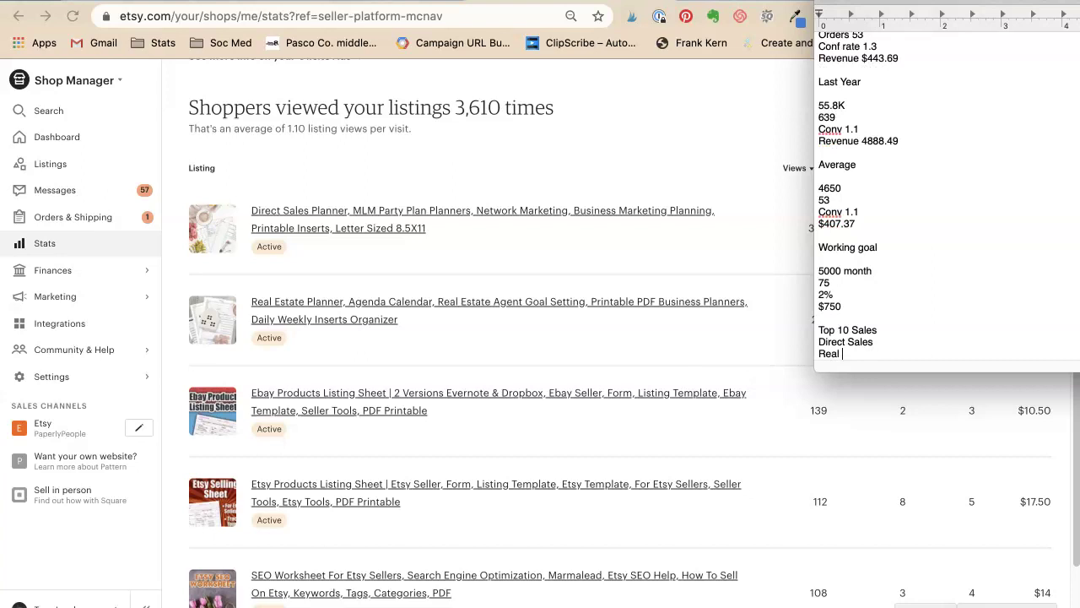
pyautogui.write('Estate')
pyautogui.click(897, 344)
pyautogui.click(882, 354)
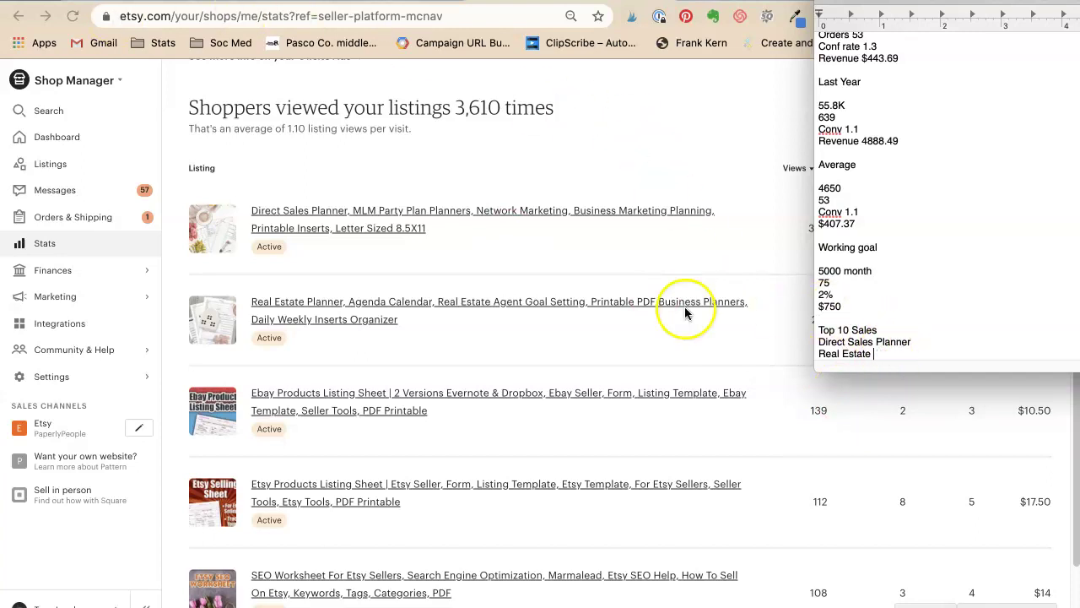
pyautogui.write('PLanner')
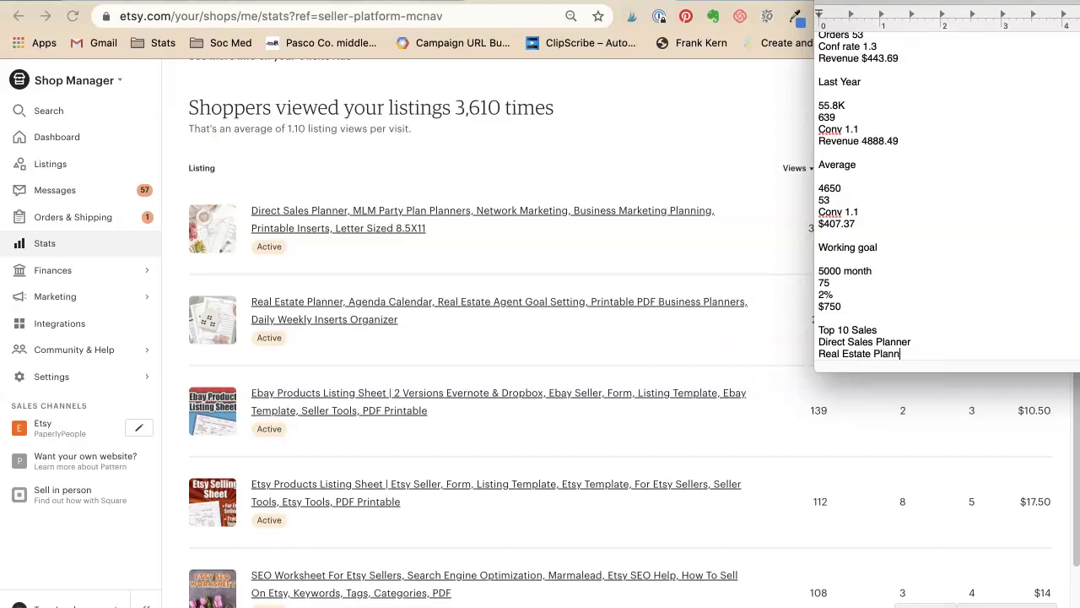
# Add Ebay Sheet, Etsy Sheet and SEO Worksheet as further lines of the list
pyautogui.press('Return')
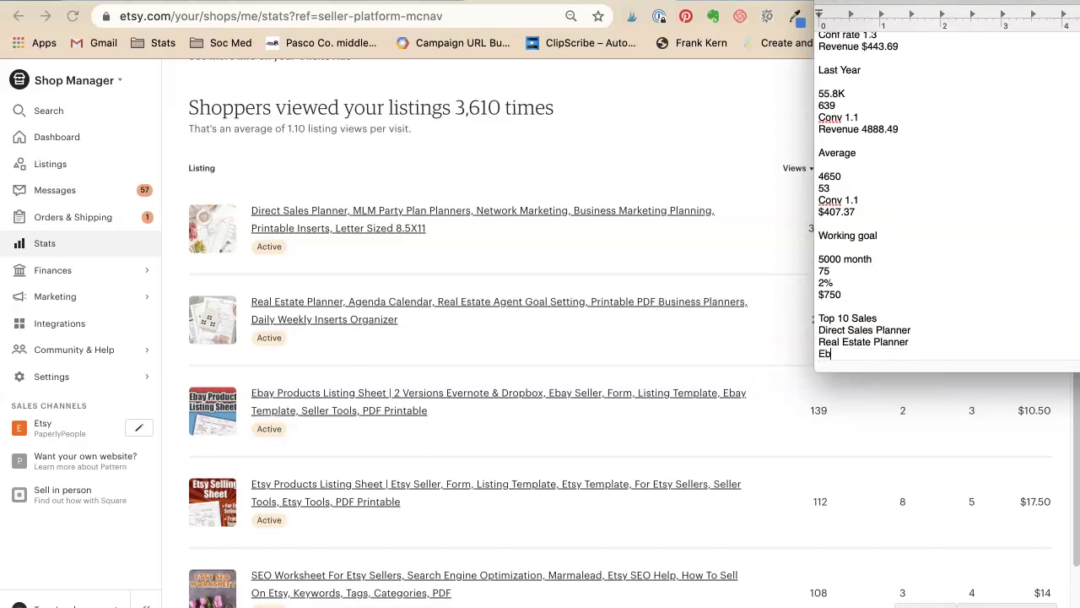
pyautogui.write('Ebay Sheet')
pyautogui.press('Return')
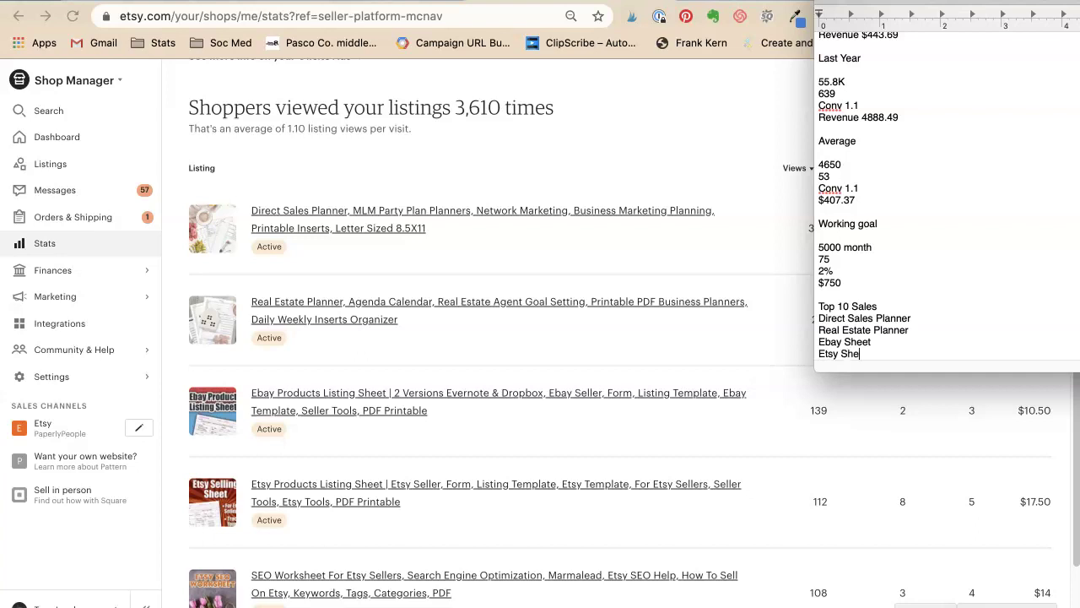
pyautogui.write('Etsy Sheet')
pyautogui.press('Return')
pyautogui.write('SEO Worksheet')
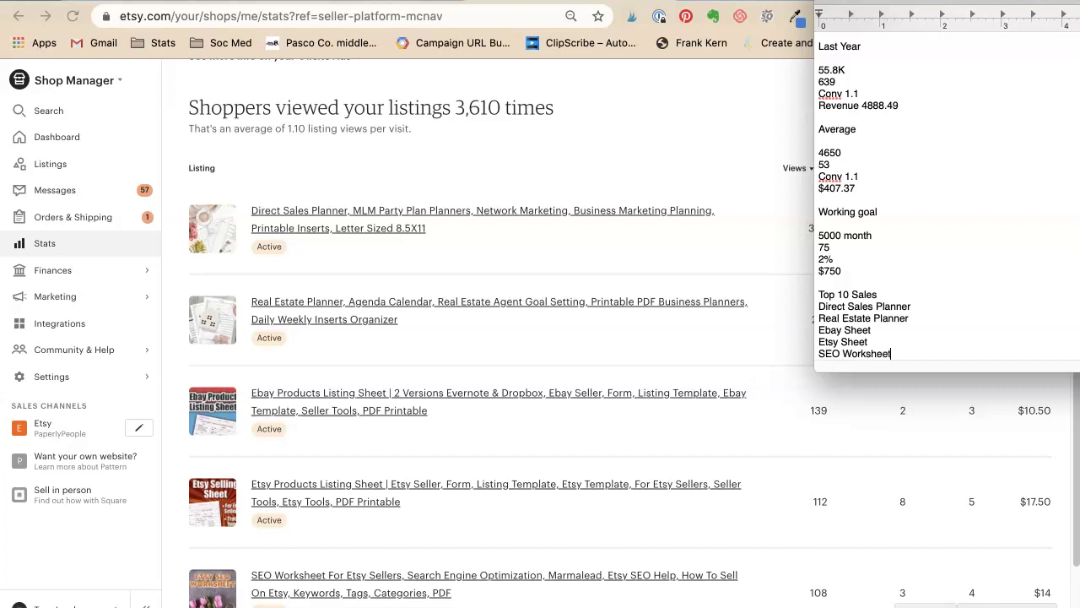
pyautogui.press('Return')
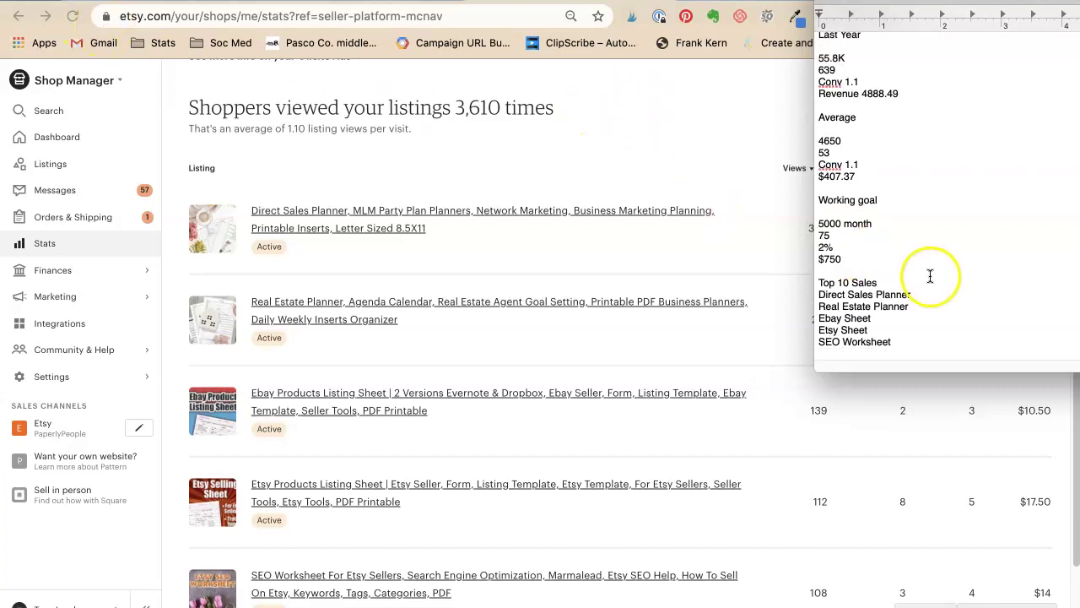
# Show the second page of the listings table in Stats
pyautogui.scroll(-5, 465, 414)
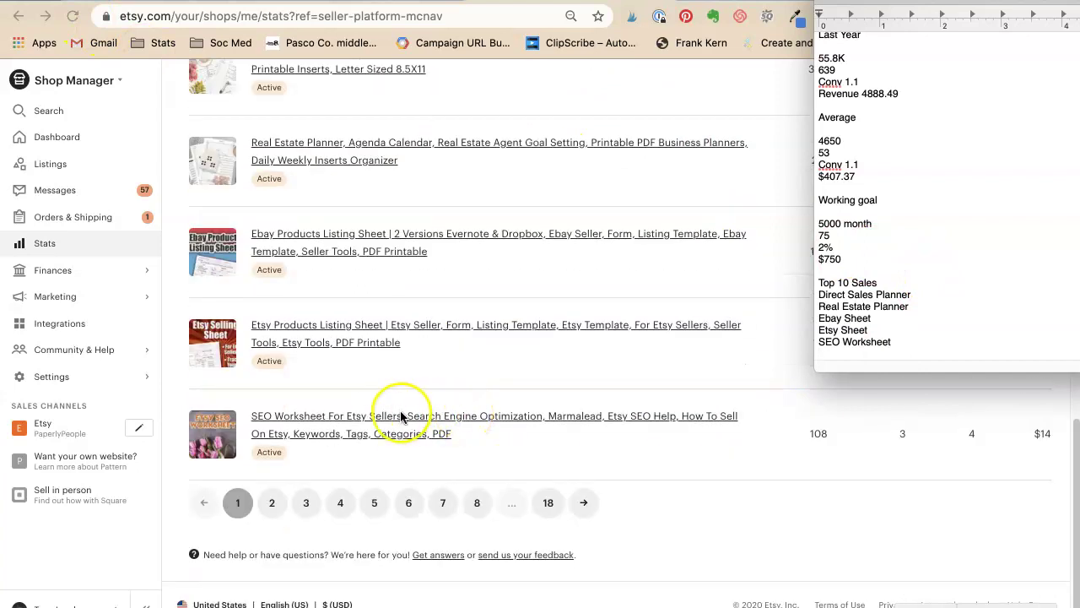
pyautogui.scroll(5, 402, 416)
pyautogui.scroll(-5, 393, 420)
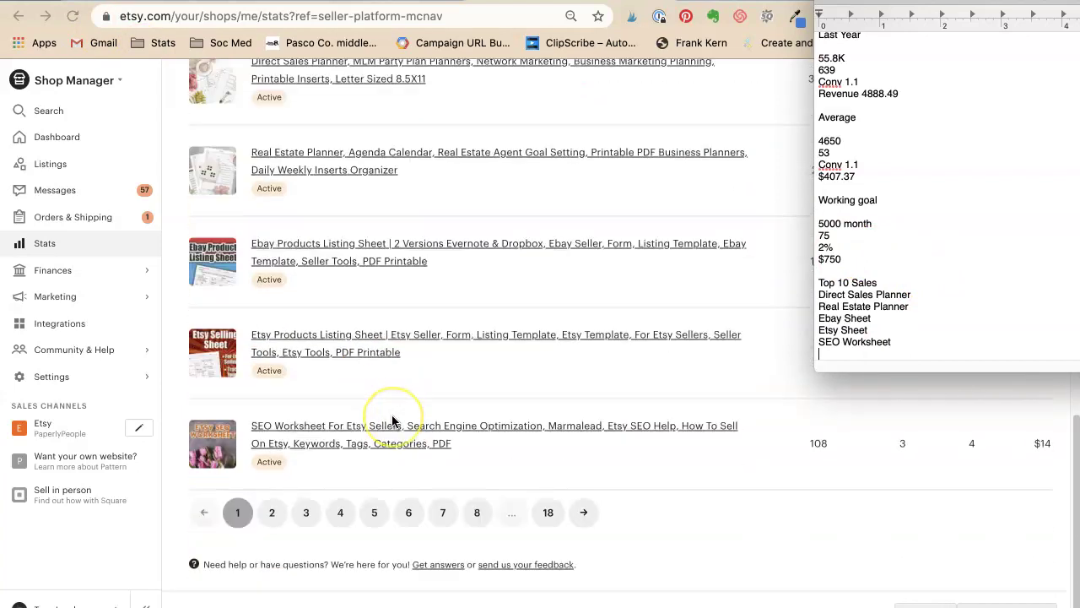
pyautogui.click(271, 515)
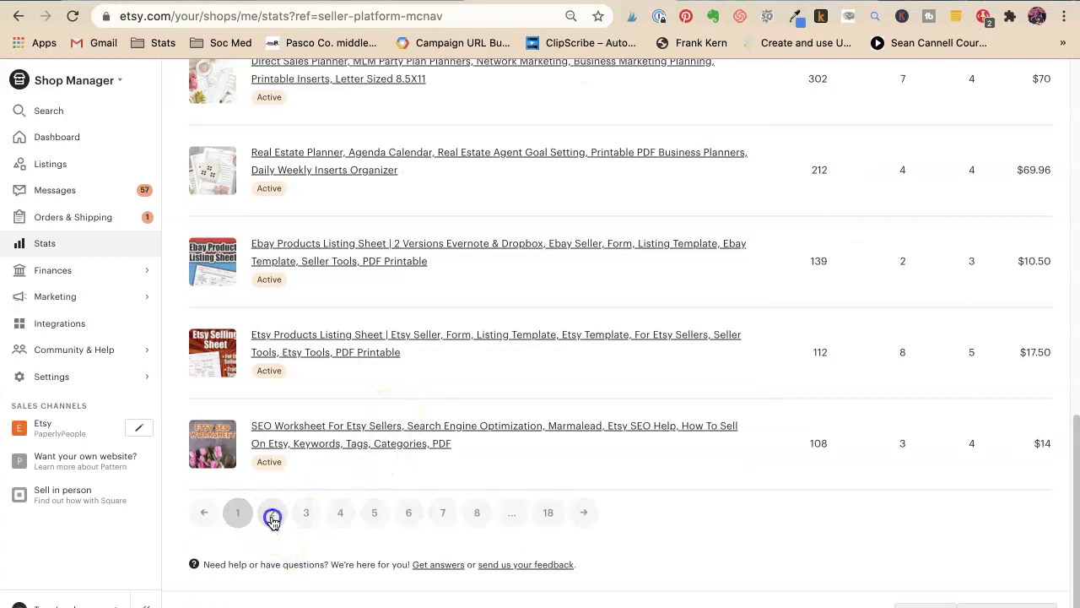
pyautogui.scroll(2, 323, 354)
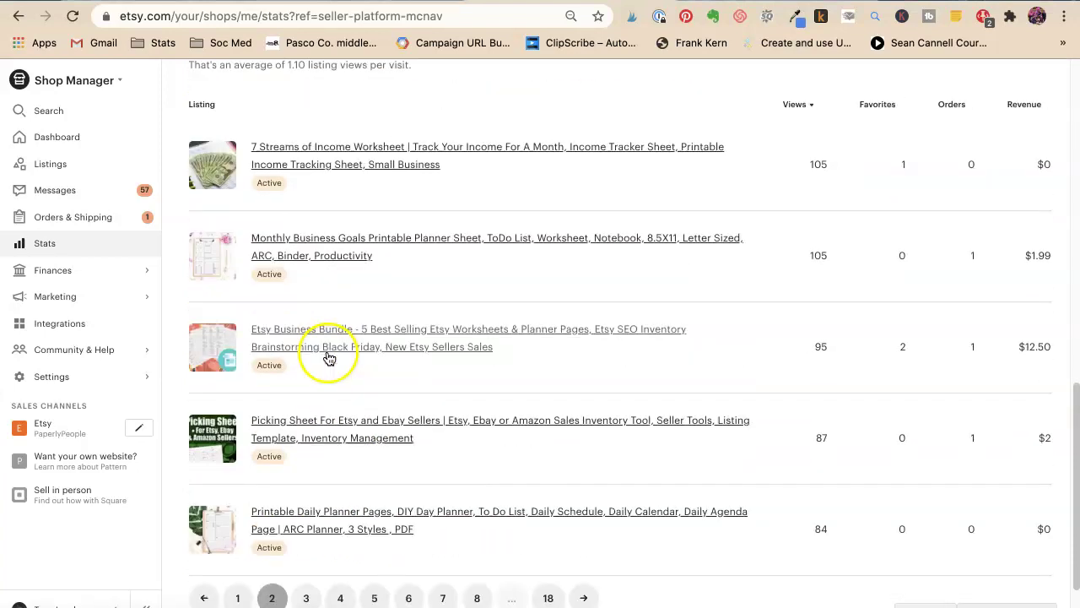
pyautogui.press('super+Tab')
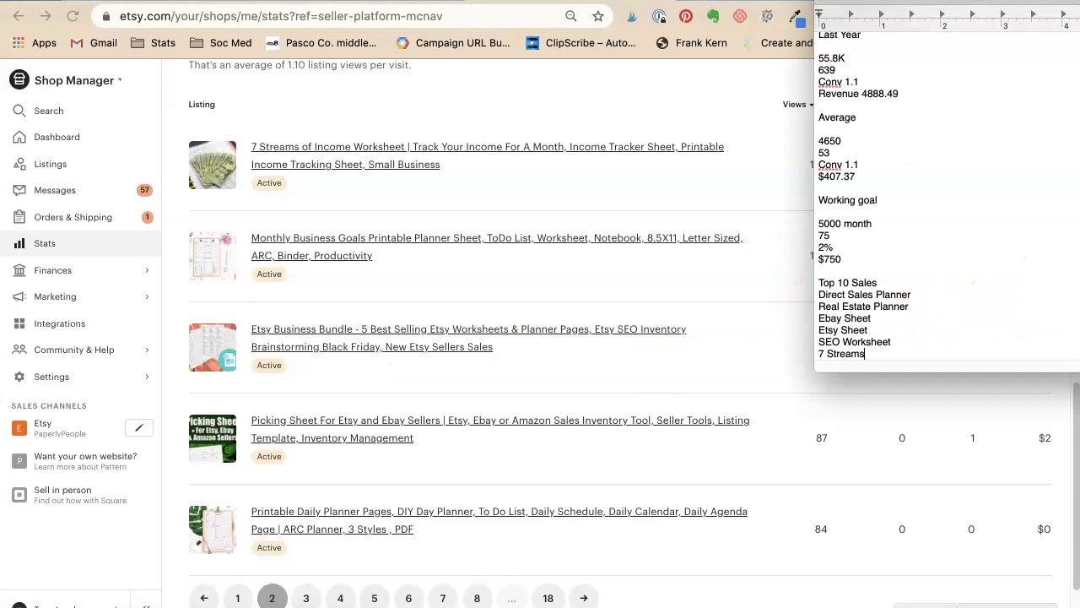
# Add Monthly Biz Goals, Etsy Biz Bundle, Picking Etsy / Ebay and Daily Planner Page below 7 Streams
pyautogui.press('Return')
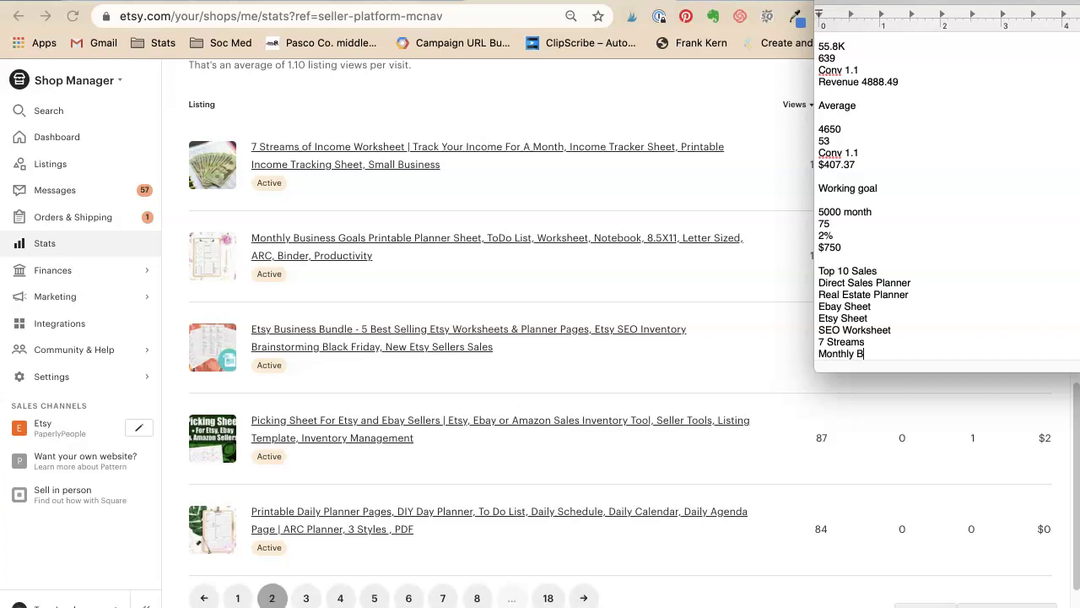
pyautogui.write('Monthly Biz Goals')
pyautogui.press('Return')
pyautogui.write('Bet')
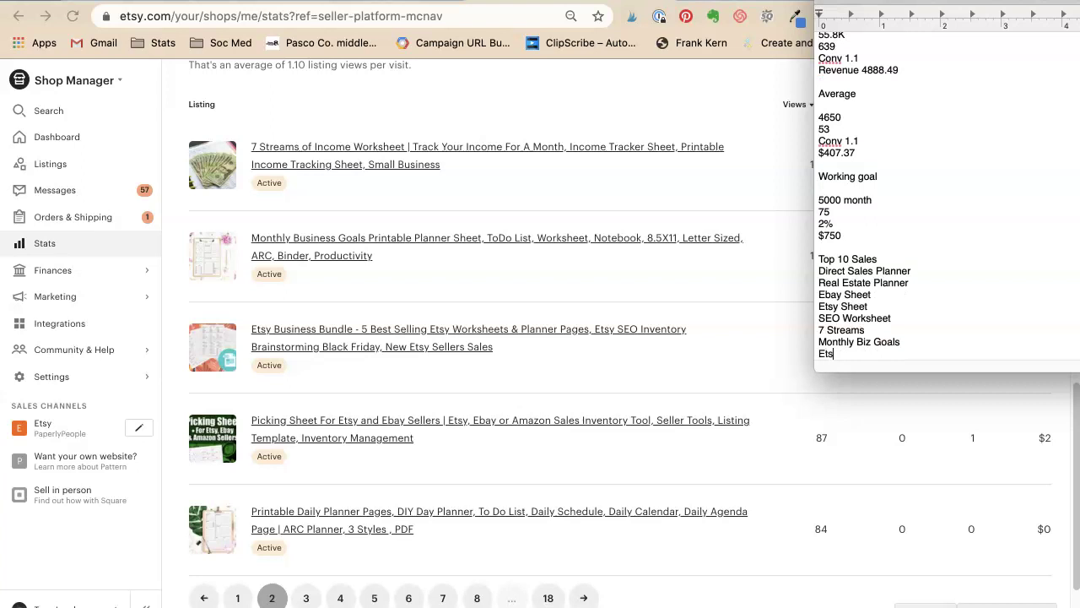
pyautogui.write('y Biz Bundle')
pyautogui.press('Return')
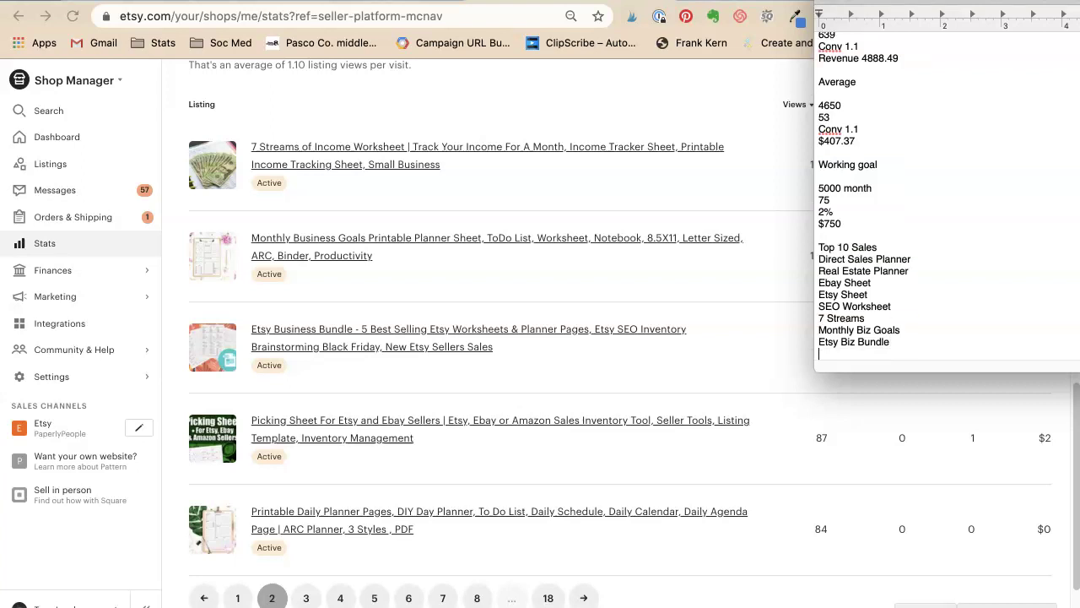
pyautogui.write('Picking Etsy / Ebay')
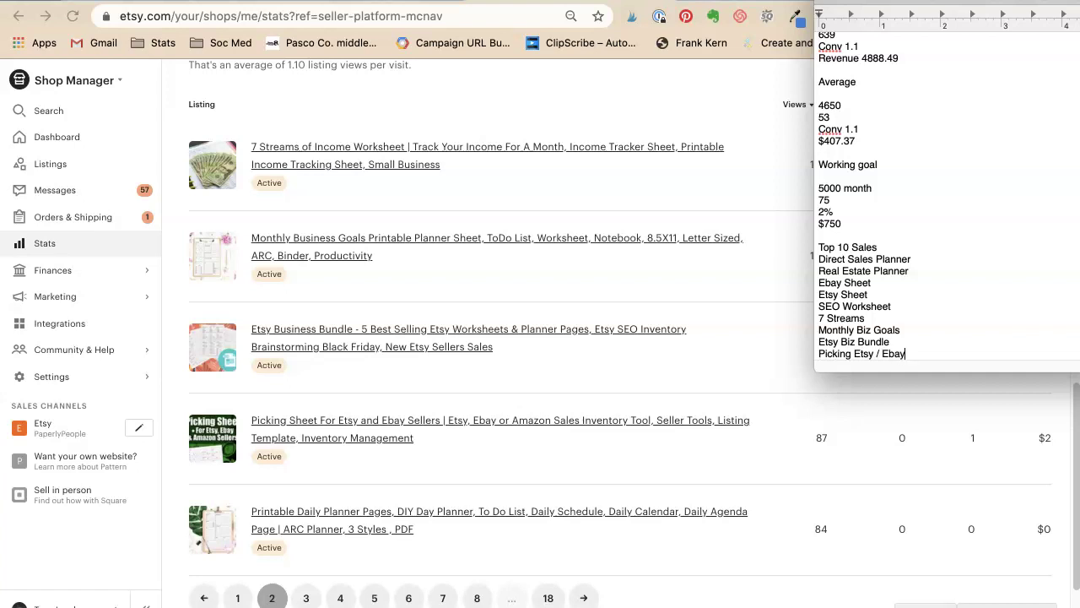
pyautogui.press('Return')
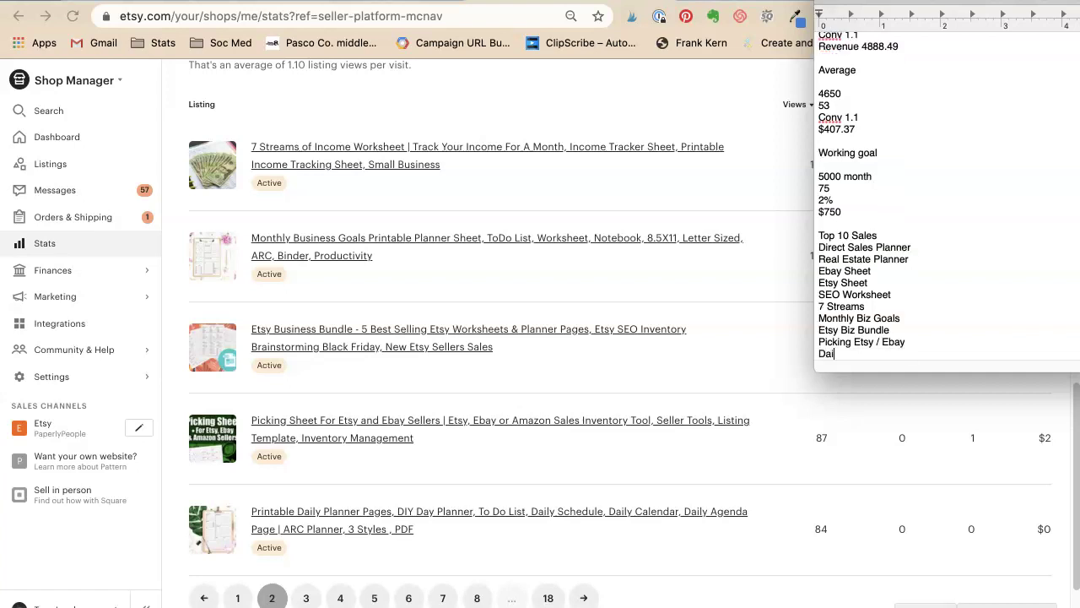
pyautogui.write('Daily Planner Page')
# Page through listing stats from page 18 back to page 15, comparing views, orders and revenue
pyautogui.scroll(-3, 261, 364)
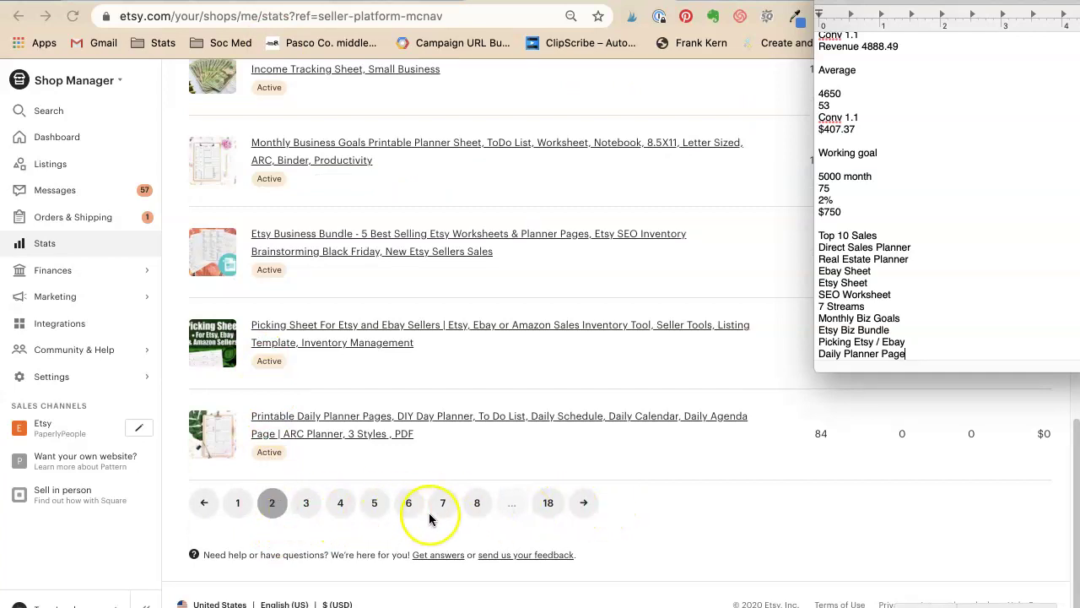
pyautogui.click(546, 505)
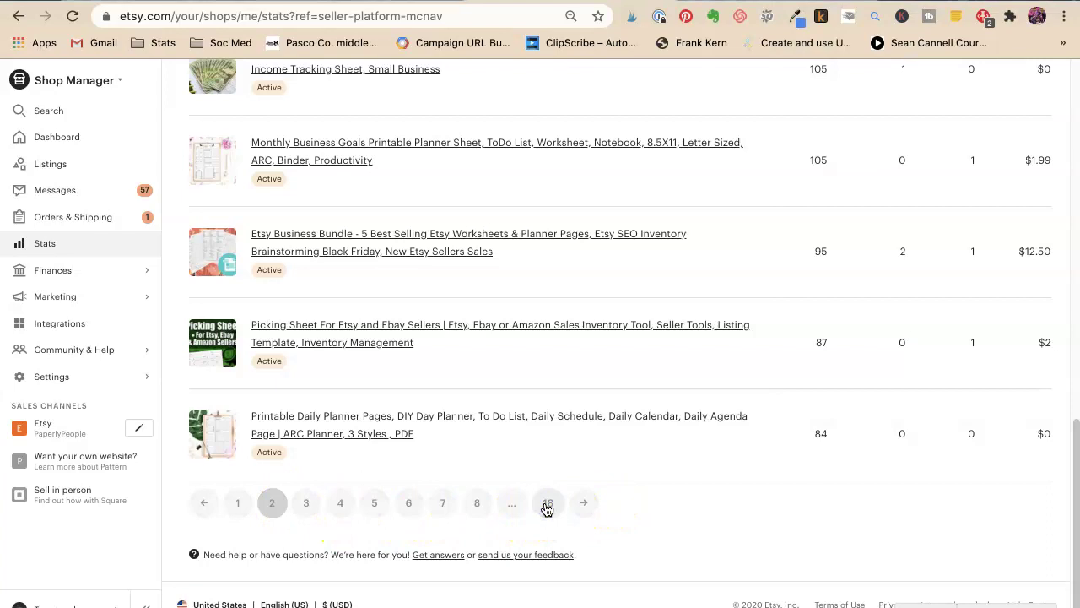
pyautogui.scroll(1, 409, 426)
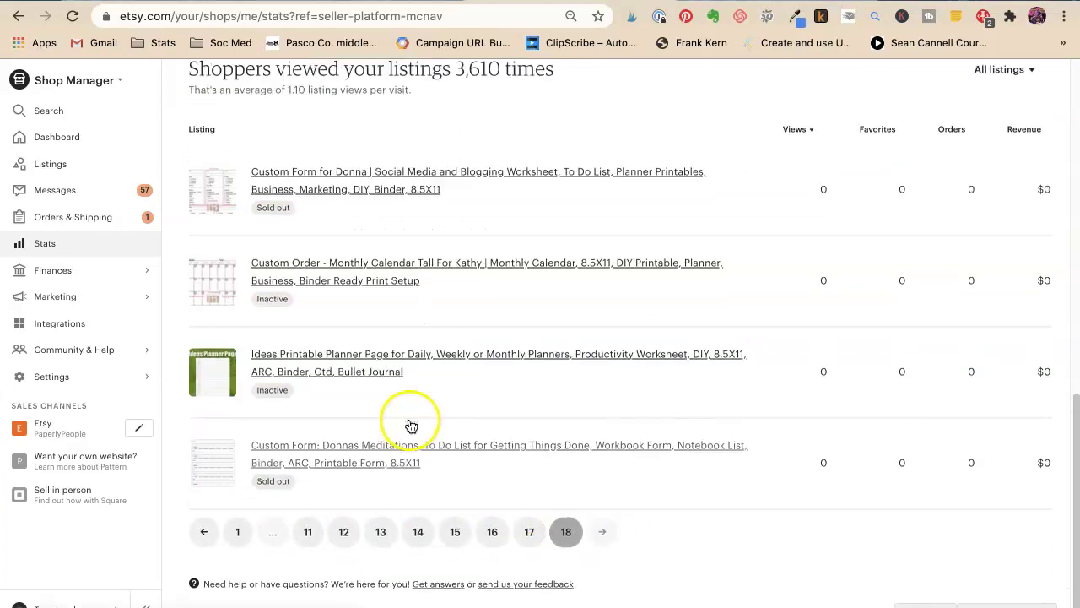
pyautogui.click(526, 535)
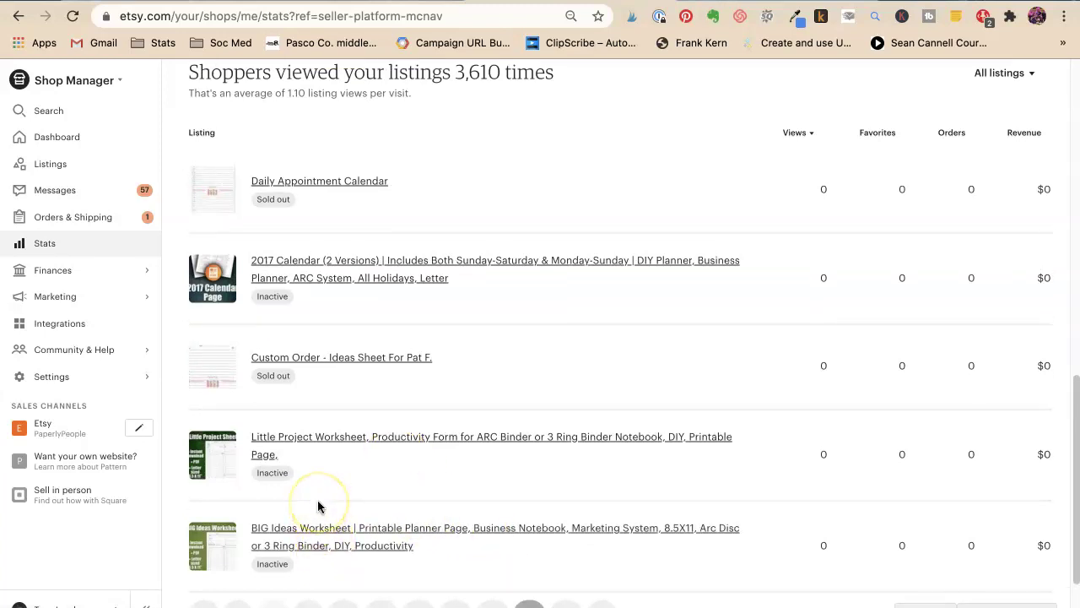
pyautogui.scroll(-3, 318, 506)
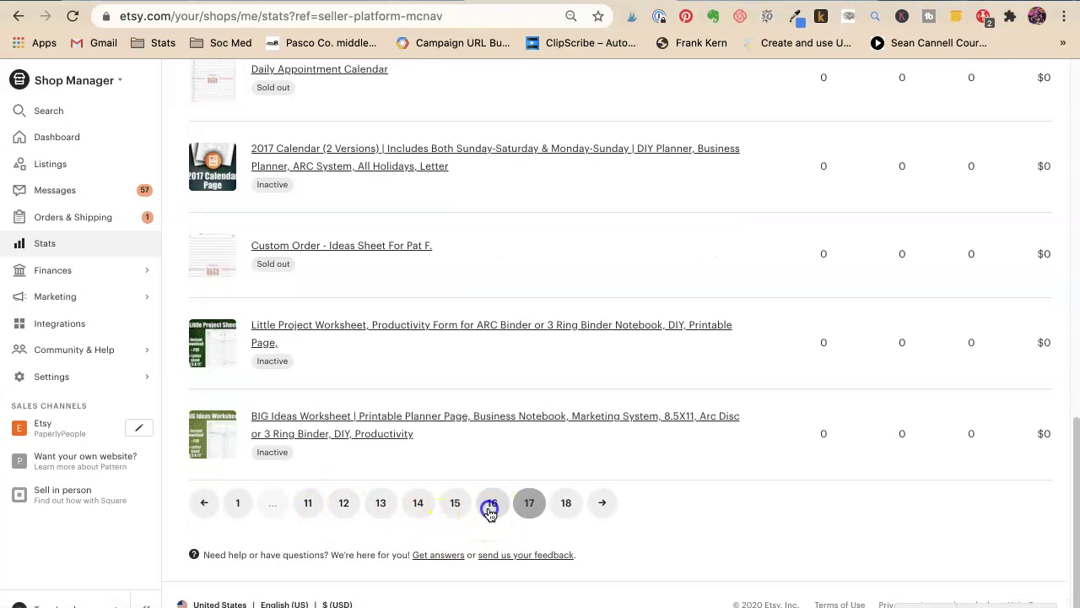
pyautogui.click(492, 502)
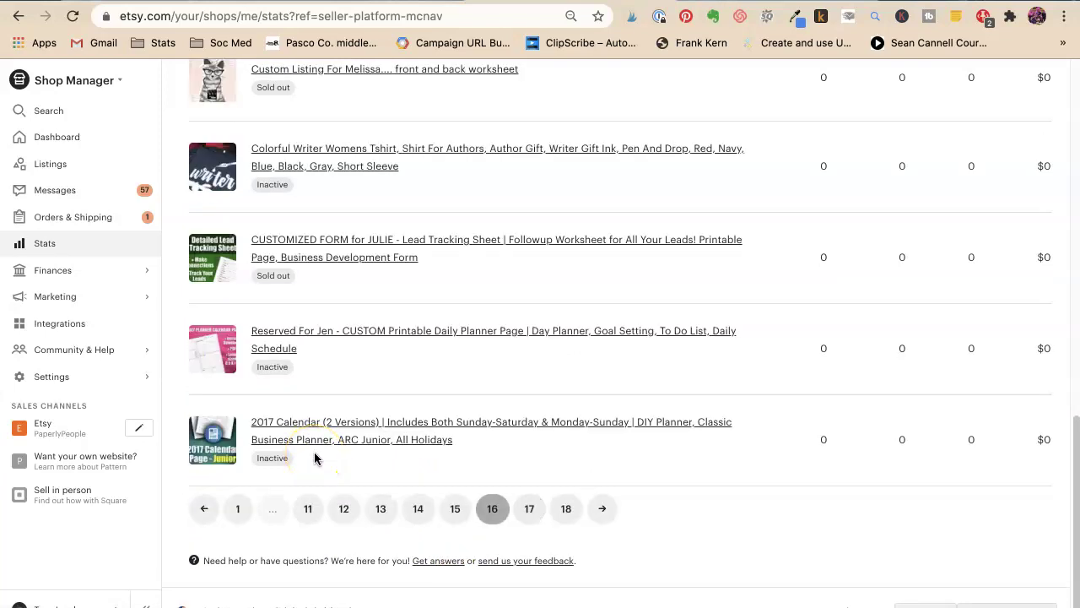
pyautogui.scroll(1, 313, 458)
pyautogui.click(460, 552)
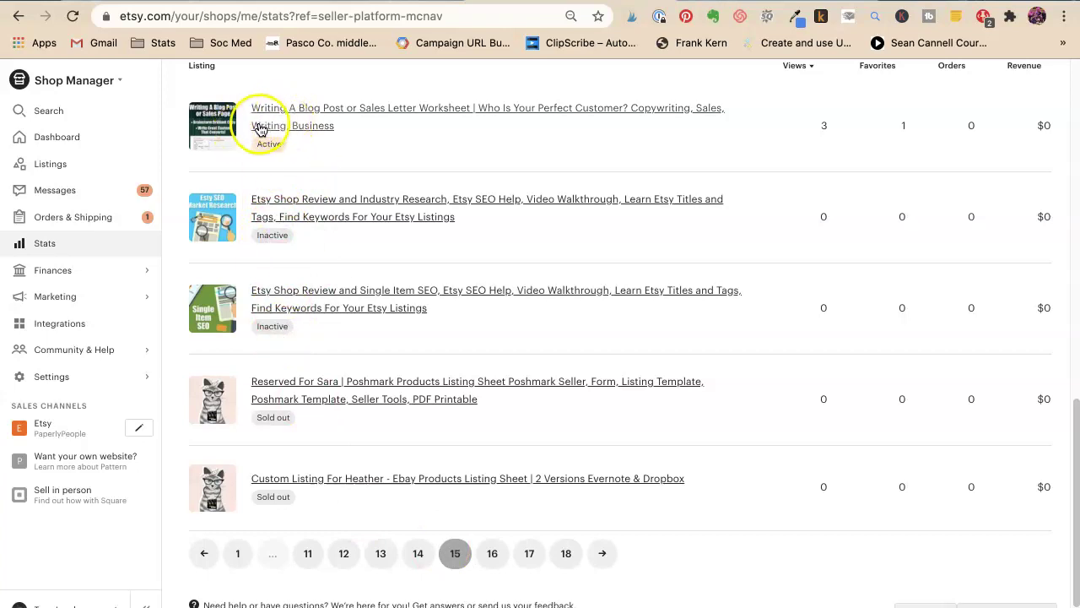
pyautogui.scroll(2, 316, 243)
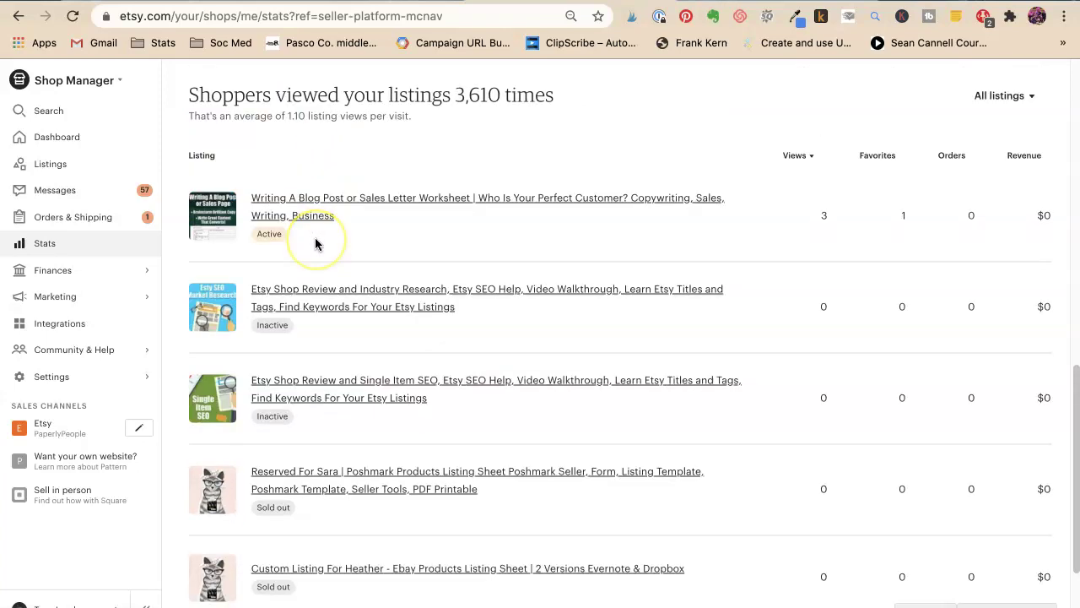
pyautogui.scroll(-1, 314, 242)
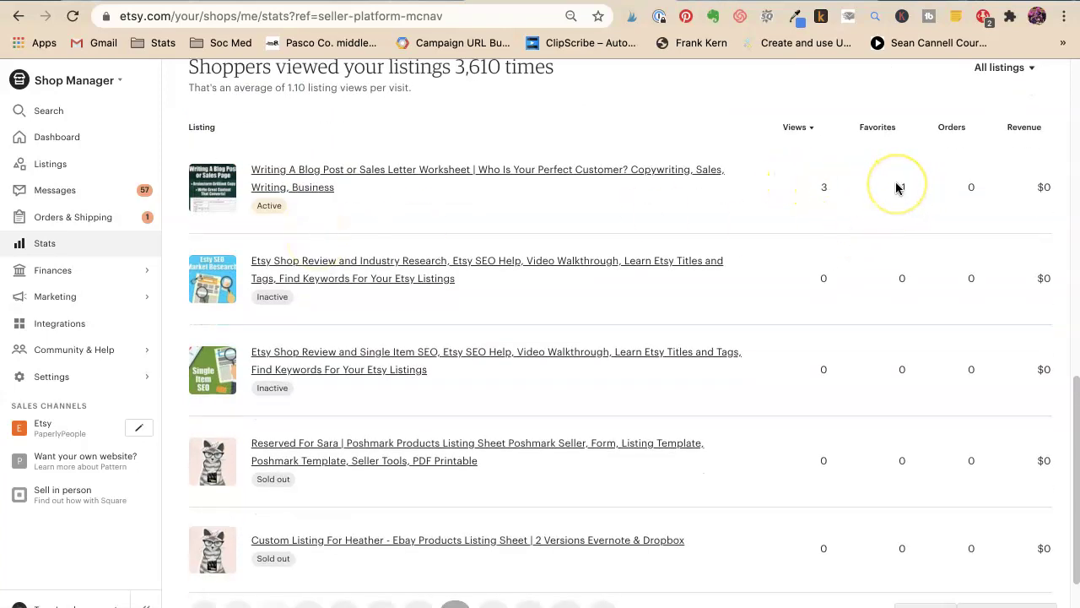
# Start a Lowest heading in the notes with Writing A Blog Post beneath it
pyautogui.press('super+Tab')
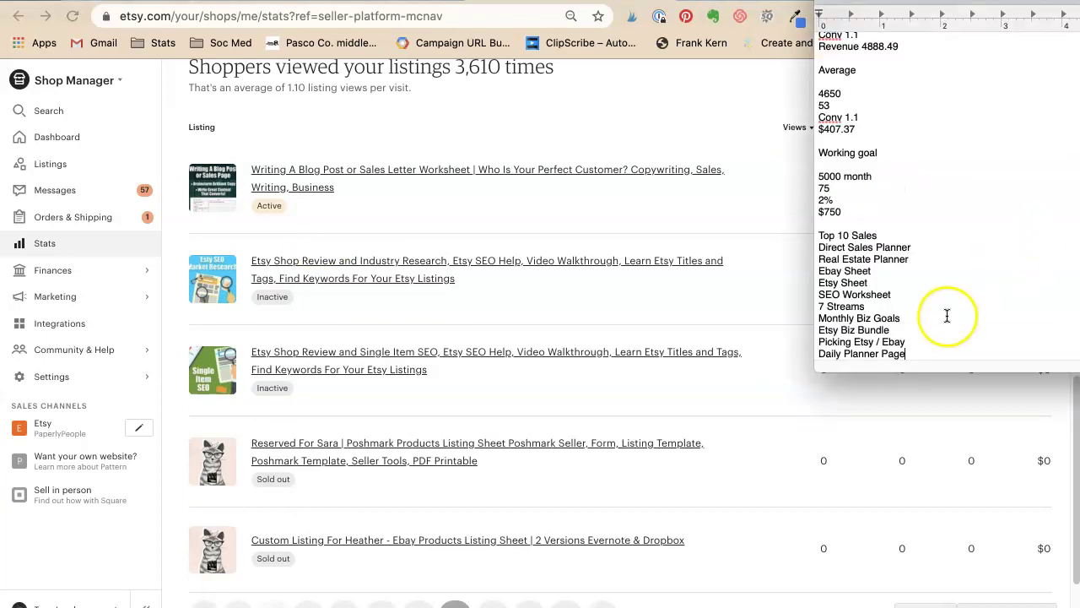
pyautogui.press('Return')
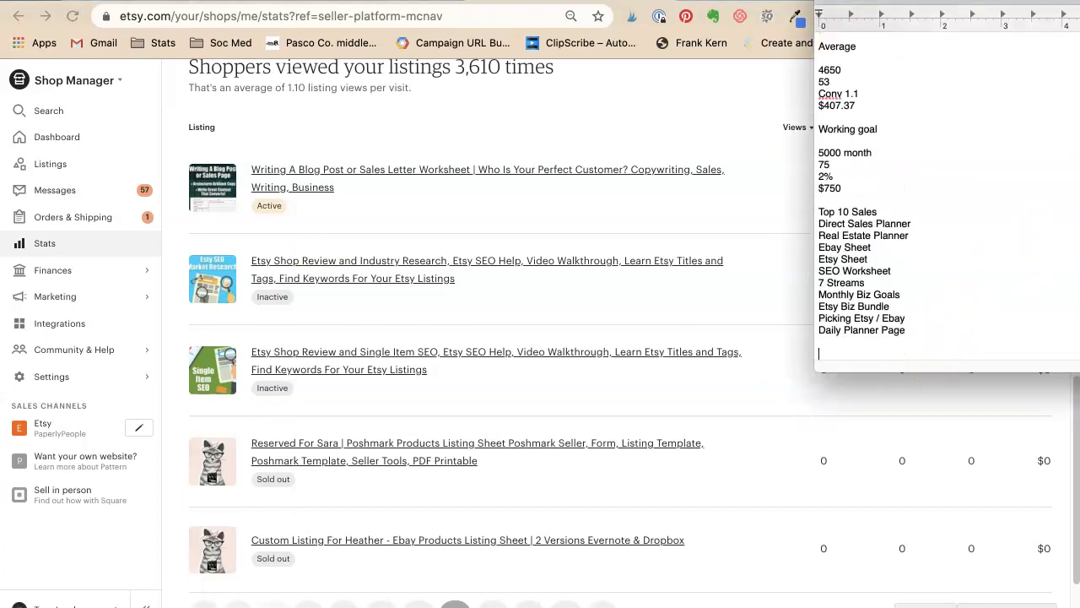
pyautogui.write('Lowest')
pyautogui.press('Return')
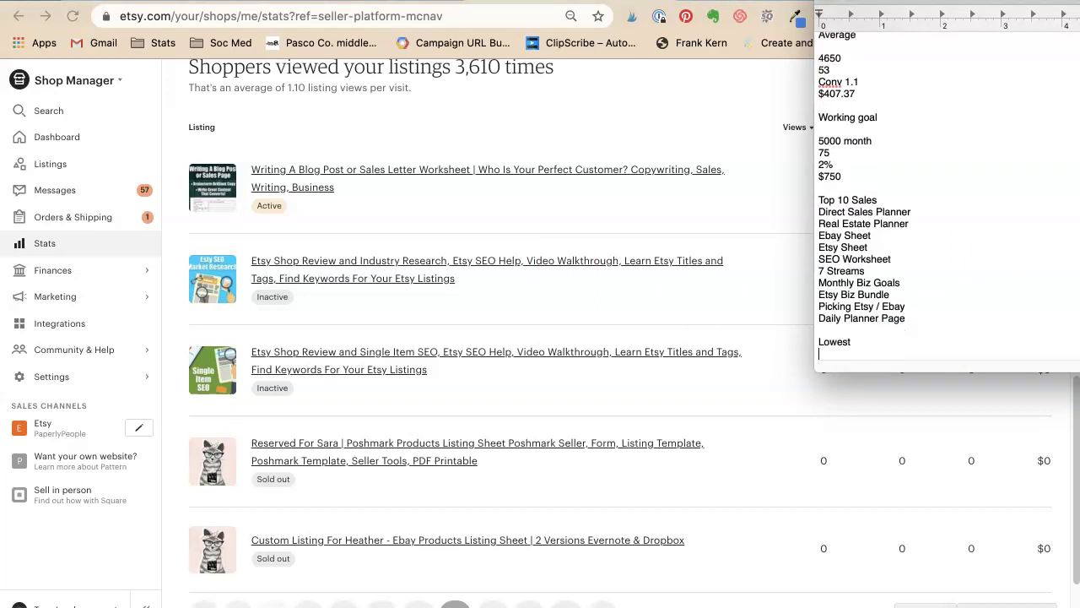
pyautogui.write('Writing A Blog Post')
pyautogui.press('Return')
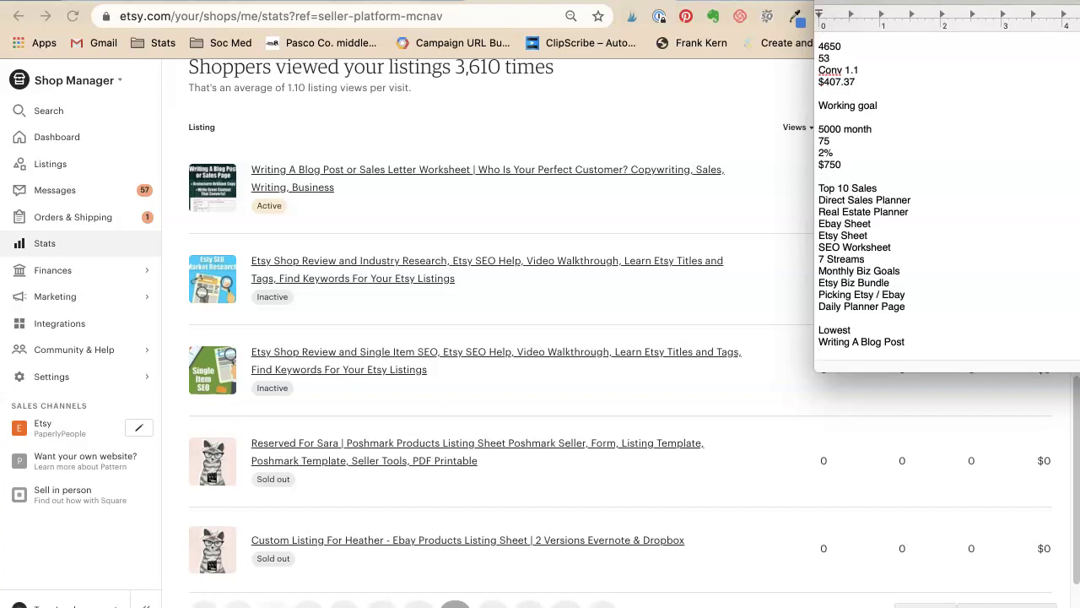
# Show page 14 of listing stats and note Email Marketing Campaign and Keyword Domination
pyautogui.click(542, 121)
pyautogui.scroll(-3, 542, 166)
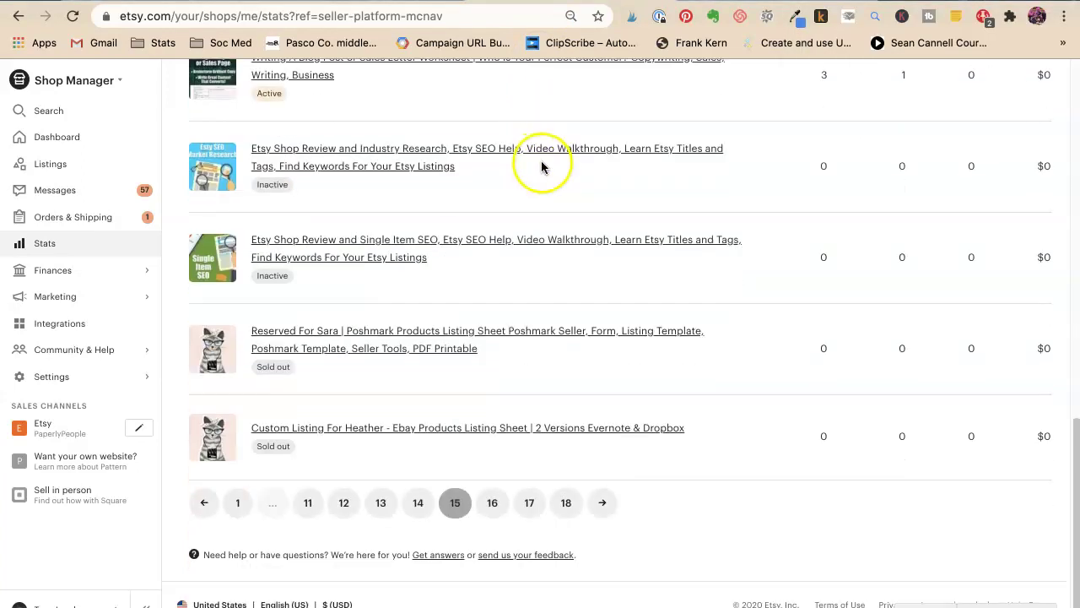
pyautogui.click(417, 504)
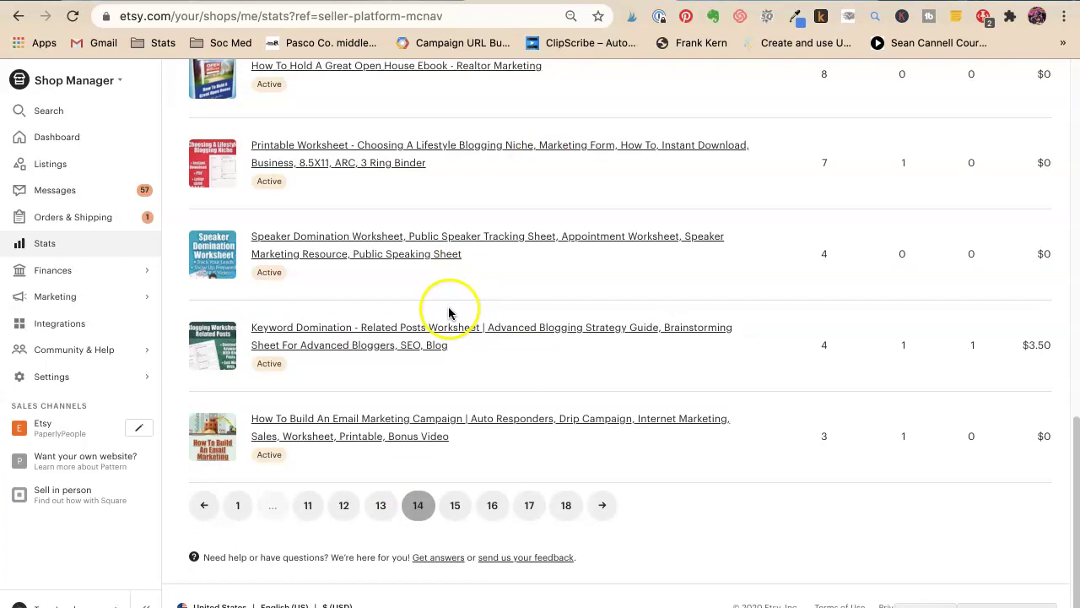
pyautogui.press('super+Tab')
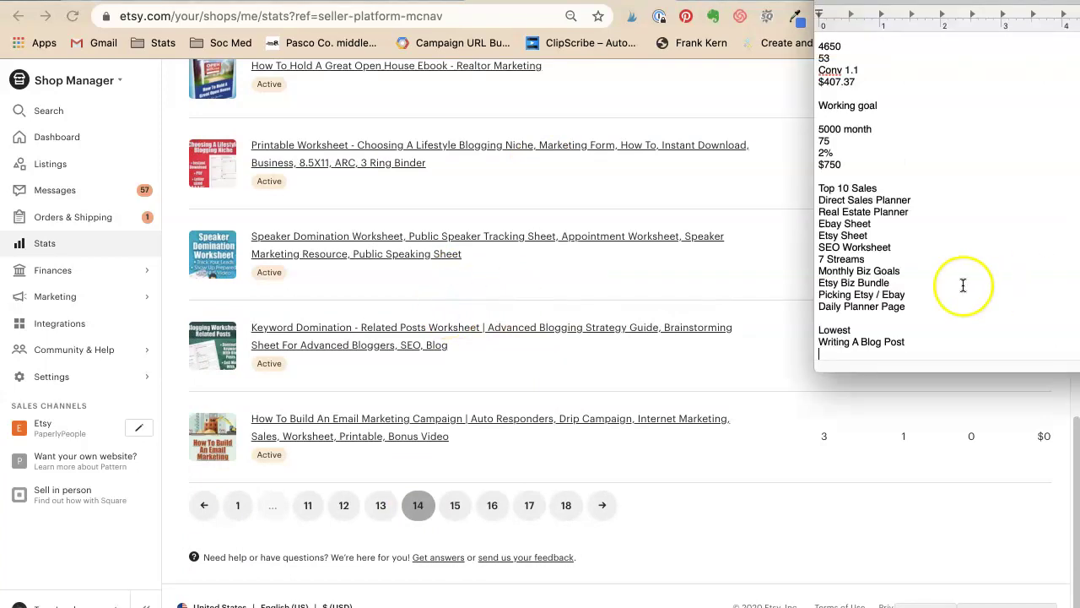
pyautogui.write('Email ')
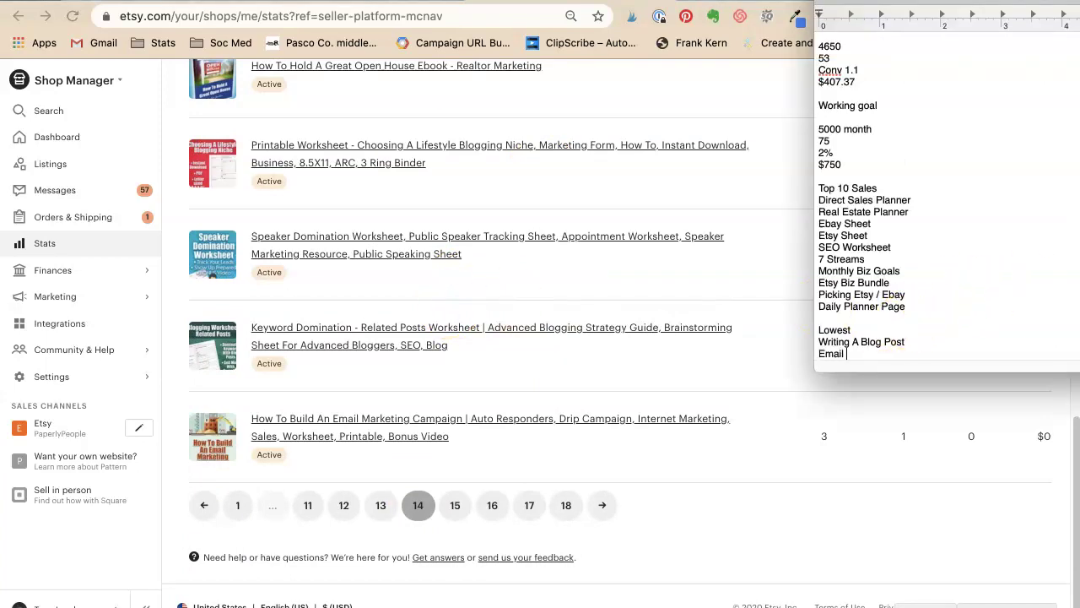
pyautogui.write('Marketing Campaign')
pyautogui.press('Return')
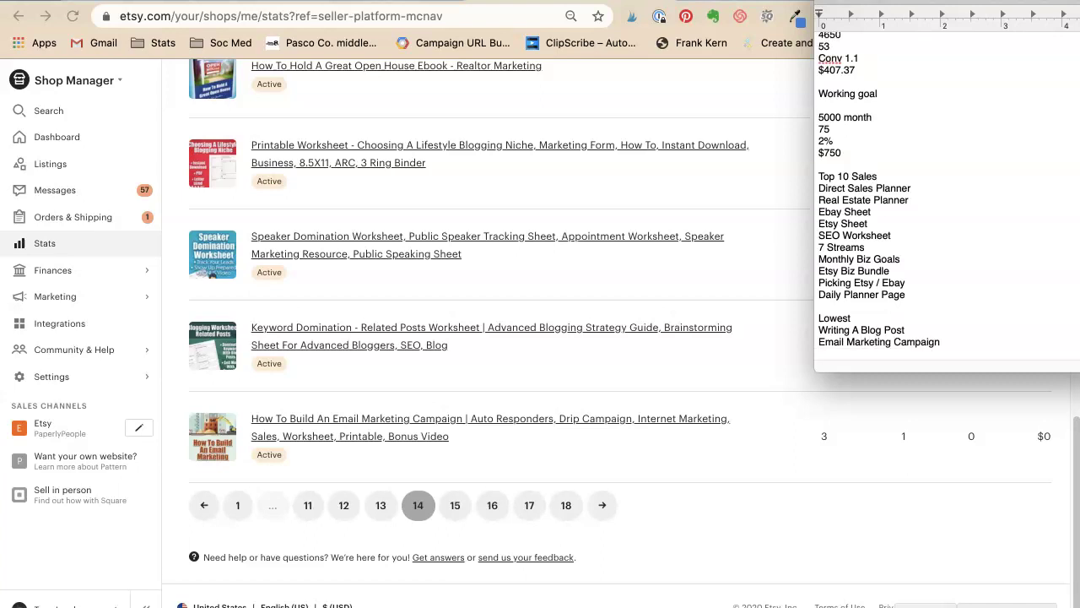
pyautogui.write('Keyword doma')
pyautogui.press('BackSpace')
pyautogui.press('BackSpace')
pyautogui.write('Domination')
pyautogui.press('Return')
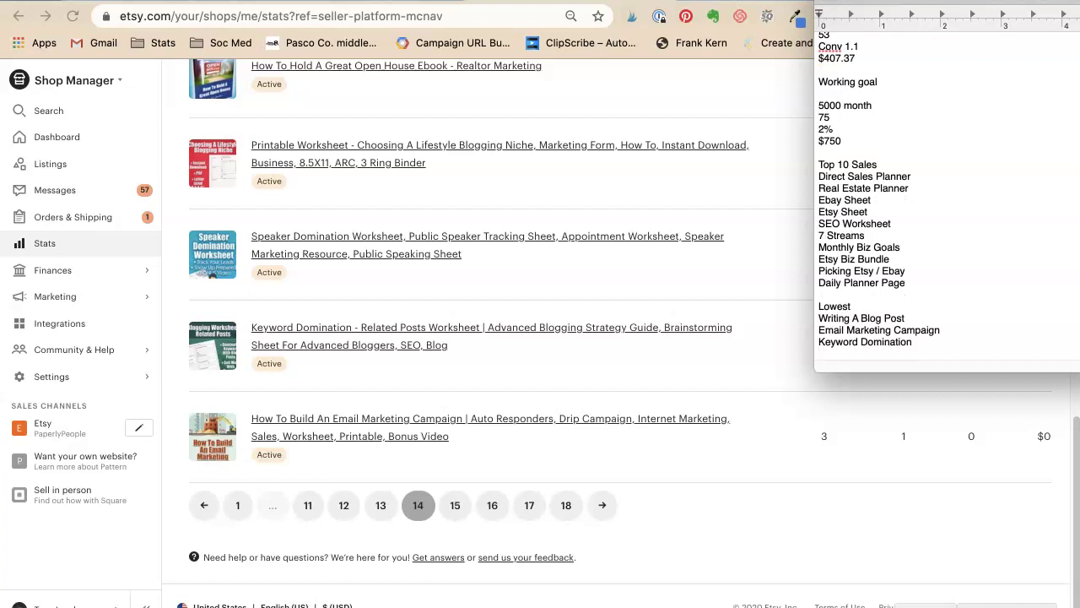
# Add Speaker Domination, Lifestyle Blogging and Open House, then show page 13 of stats
pyautogui.write('Speaker Domination')
pyautogui.press('Return')
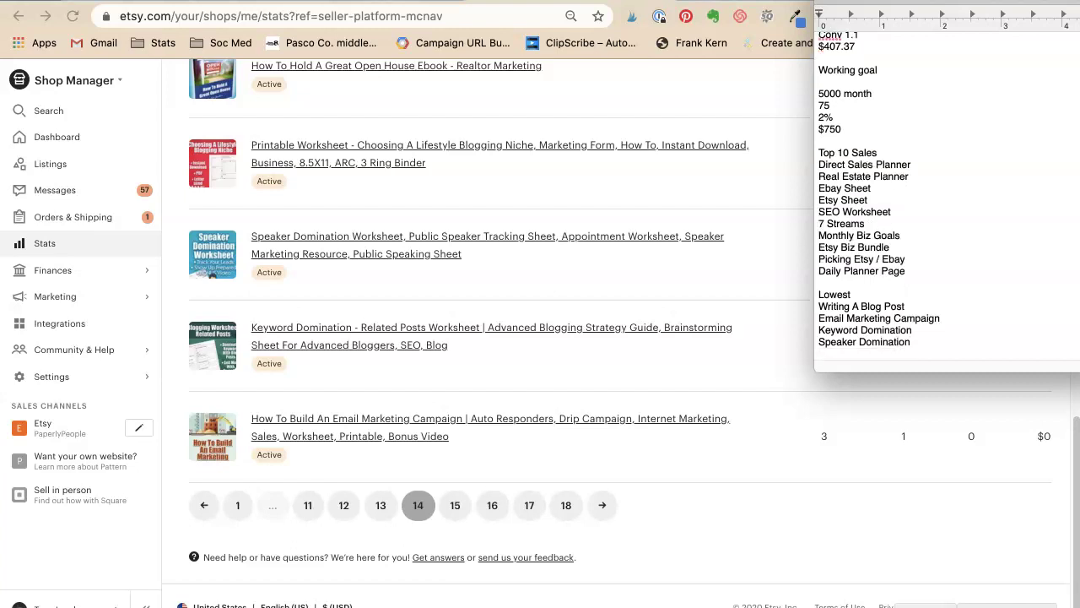
pyautogui.write('Lifestyle b')
pyautogui.press('BackSpace')
pyautogui.write('Blogging')
pyautogui.press('Return')
pyautogui.write('O')
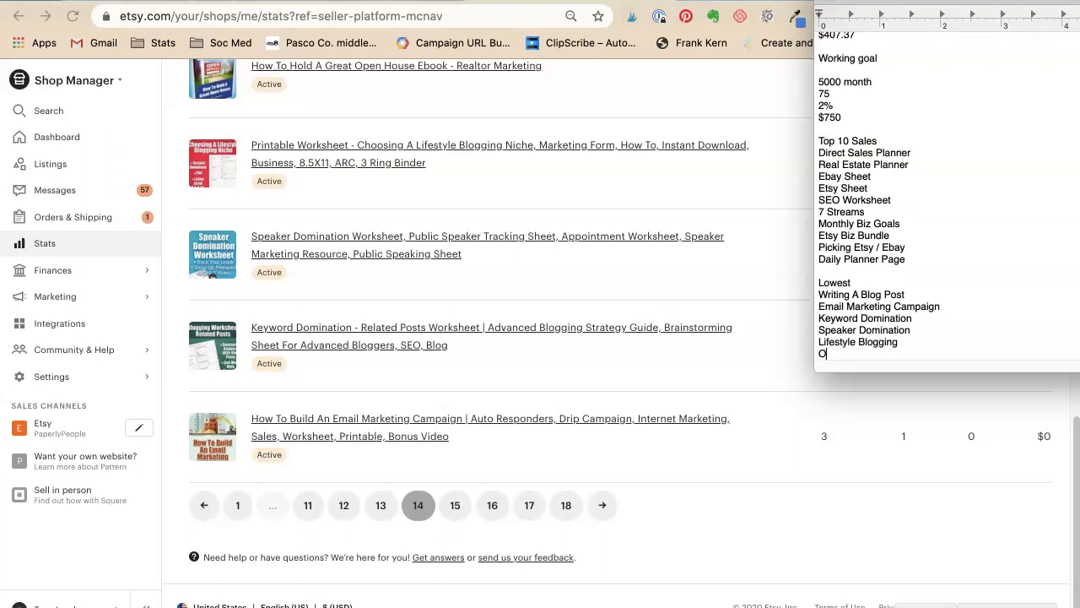
pyautogui.write('pen House')
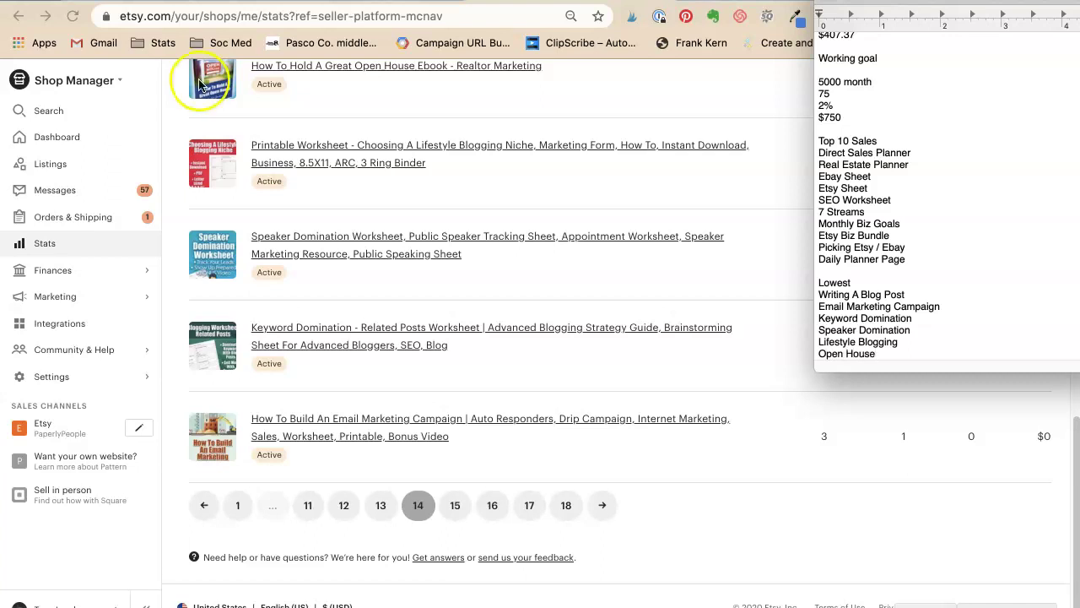
pyautogui.scroll(2, 324, 165)
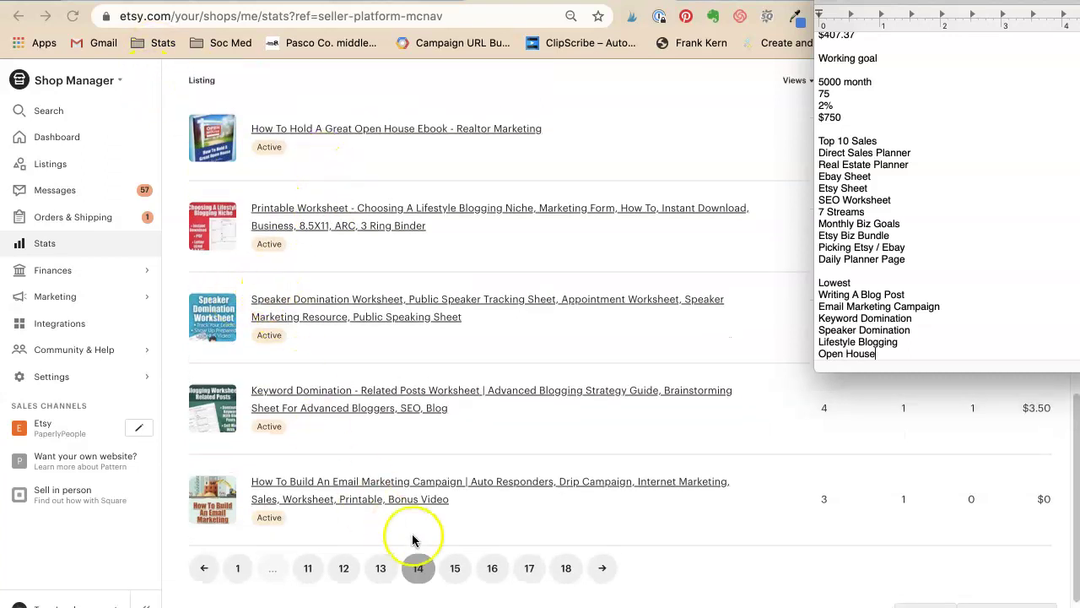
pyautogui.click(382, 570)
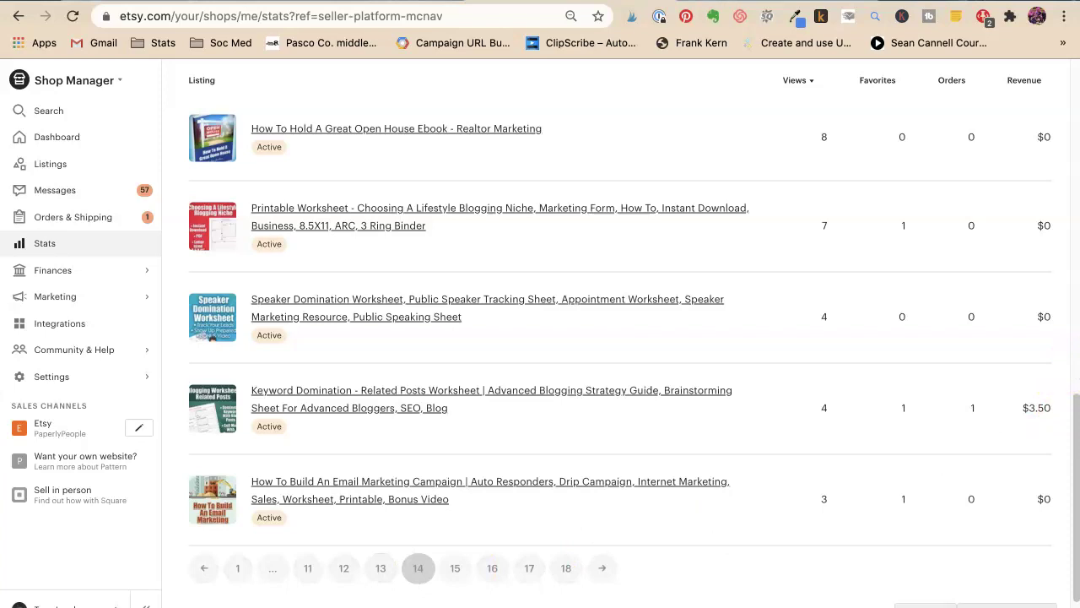
# Add Perfect Customer and RE SEO Worksheet to the Lowest list after Open House
pyautogui.click(1072, 379)
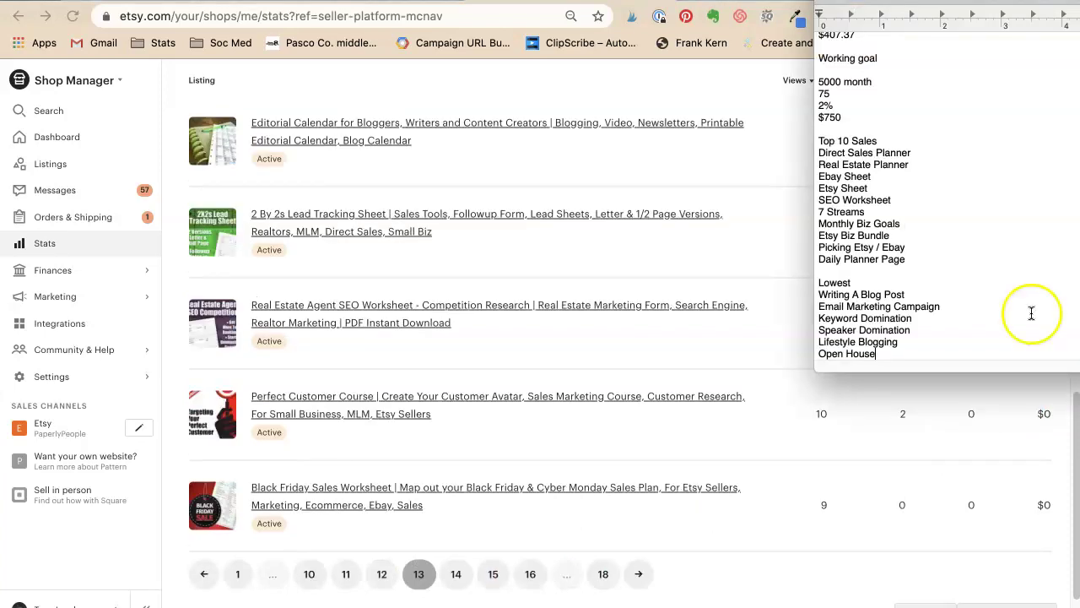
pyautogui.click(879, 354)
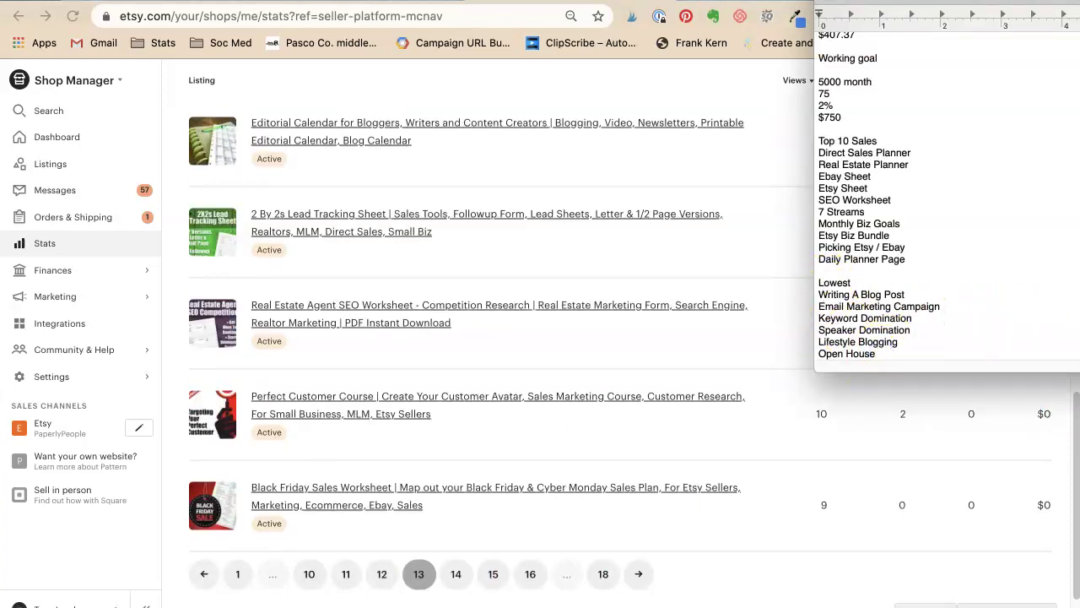
pyautogui.press('Return')
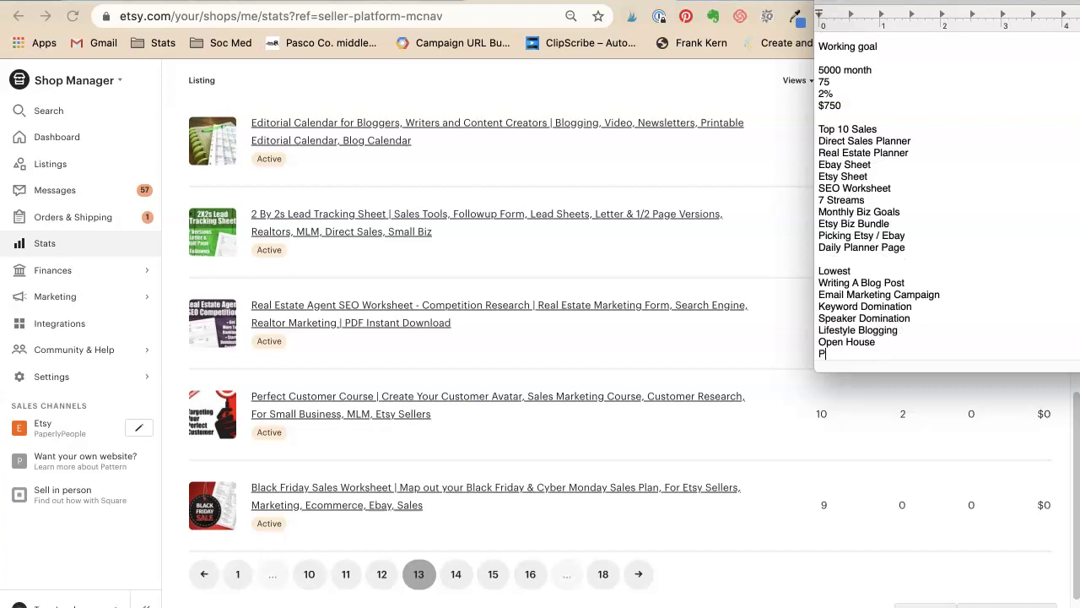
pyautogui.write('Perfect Cutsomer')
pyautogui.press('Return')
pyautogui.write('R')
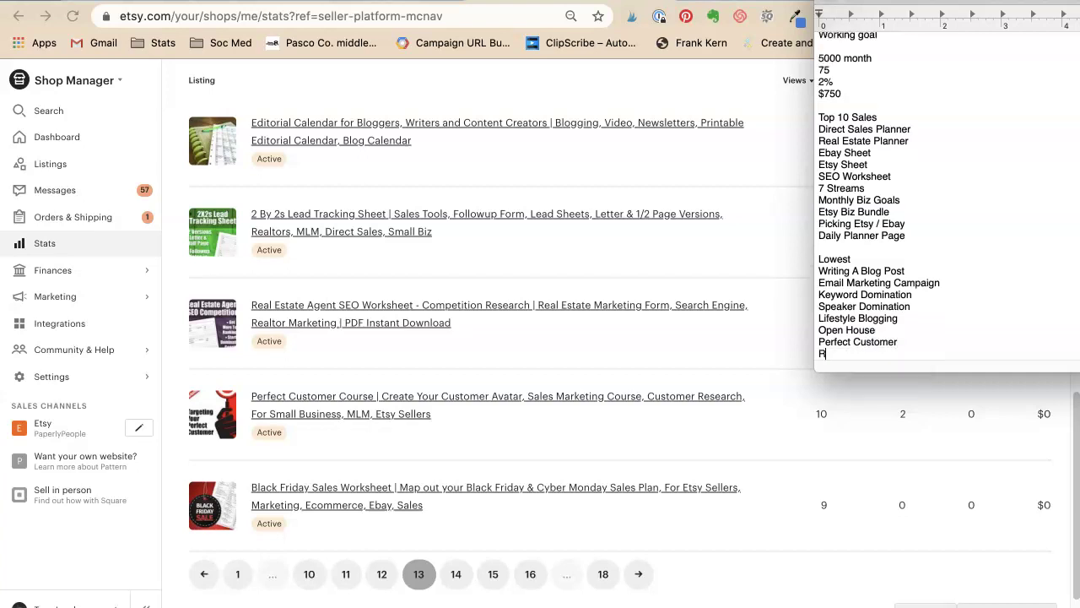
pyautogui.write('E SEO Worksheet')
pyautogui.press('Return')
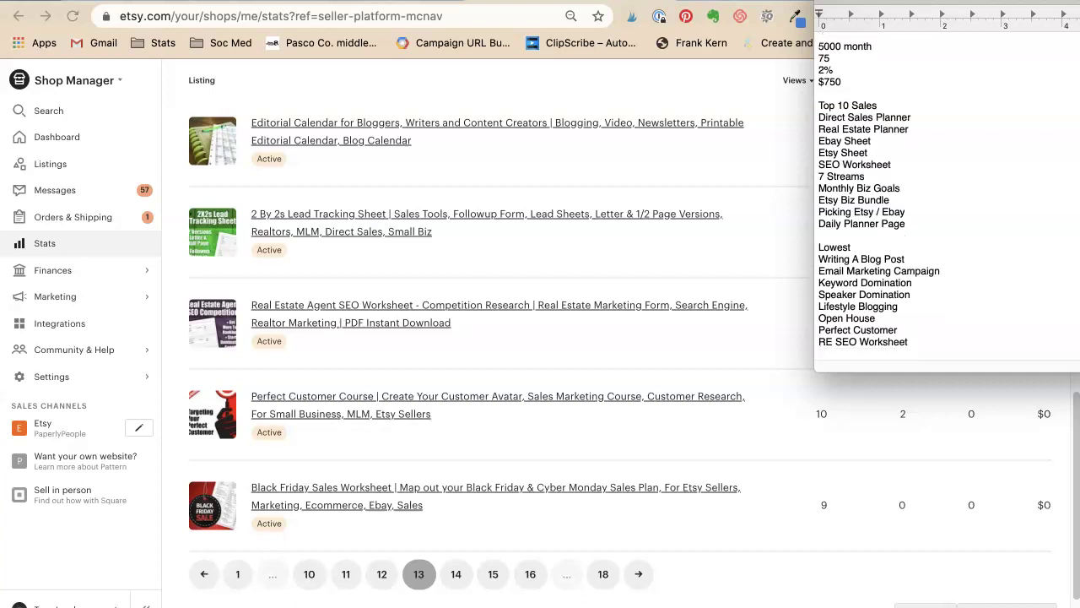
# Add 2Xw Lead Sheet and Editorial Calendar for Bloggers, ending with a blank line
pyautogui.write('2Xw Lead Shee')
pyautogui.press('Return')
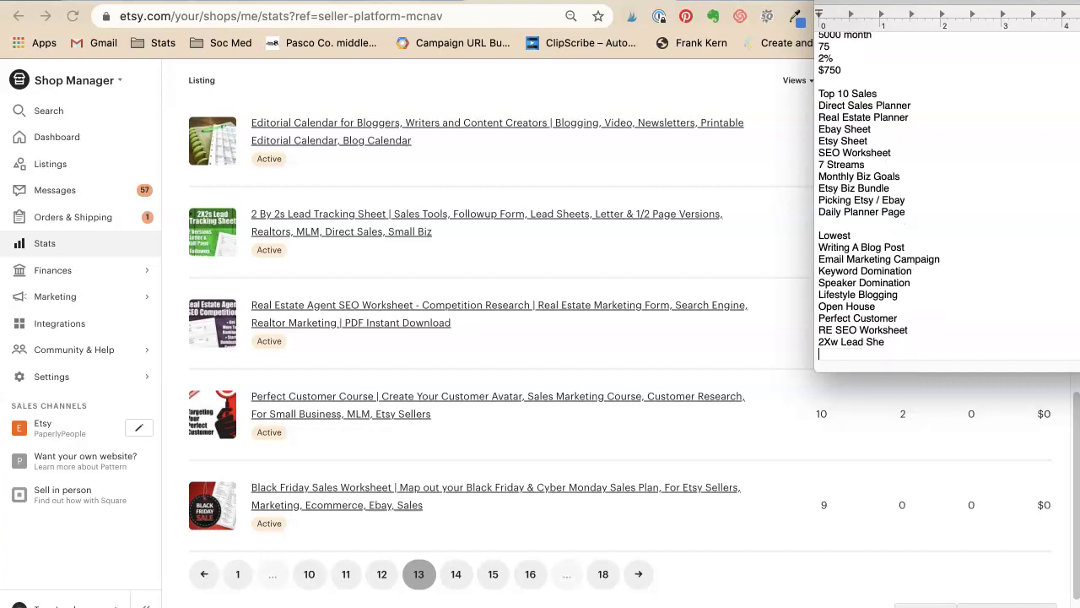
pyautogui.press('BackSpace')
pyautogui.press('BackSpace')
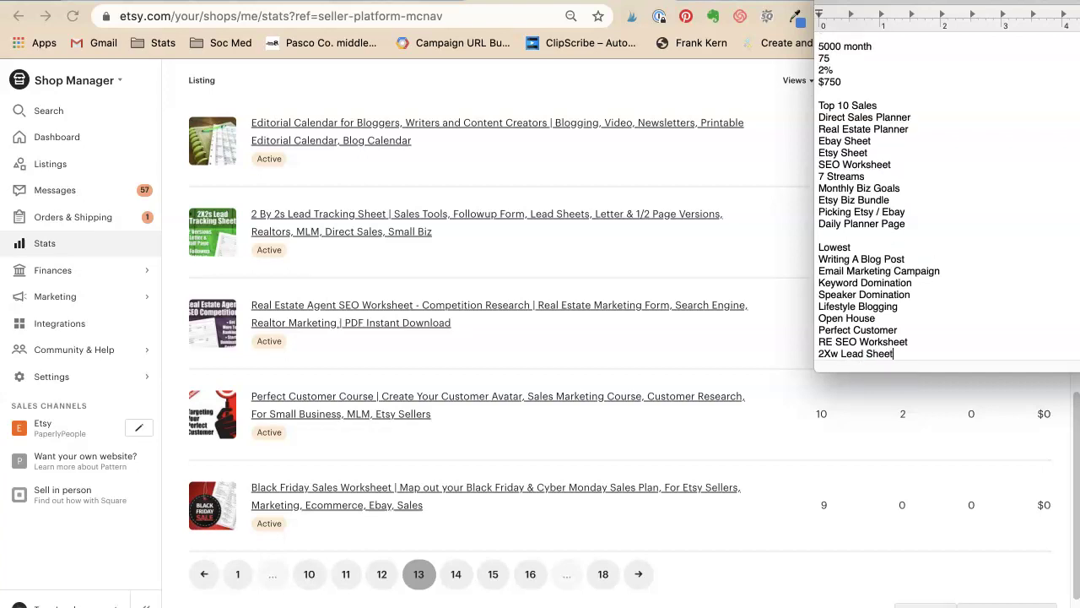
pyautogui.write('eet')
pyautogui.press('Return')
pyautogui.write('Edito')
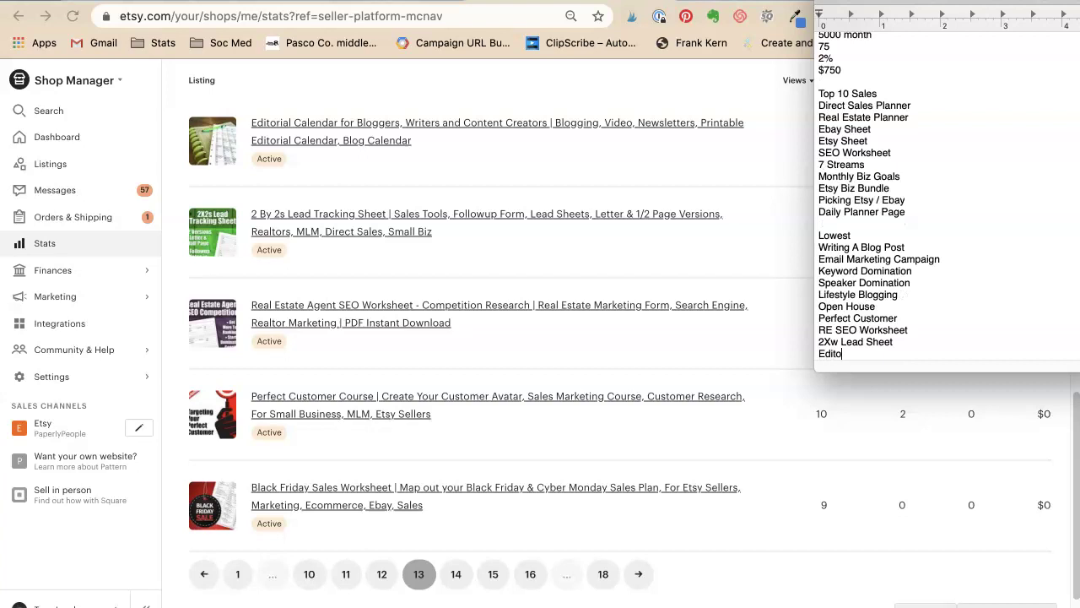
pyautogui.write('rial Calendar for Bloggers')
pyautogui.press('Return')
pyautogui.press('Return')
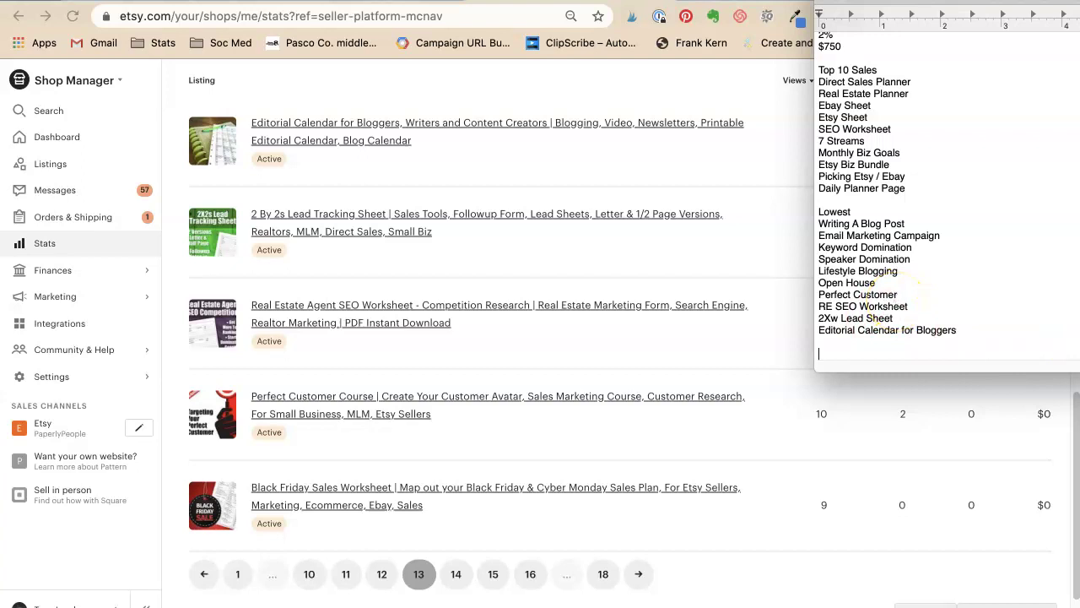
# Note 'Blogging and email... wah wah wah....' and 'Move to blog' below the lowest sellers
pyautogui.write('Blogging and email... wah wah wah.')
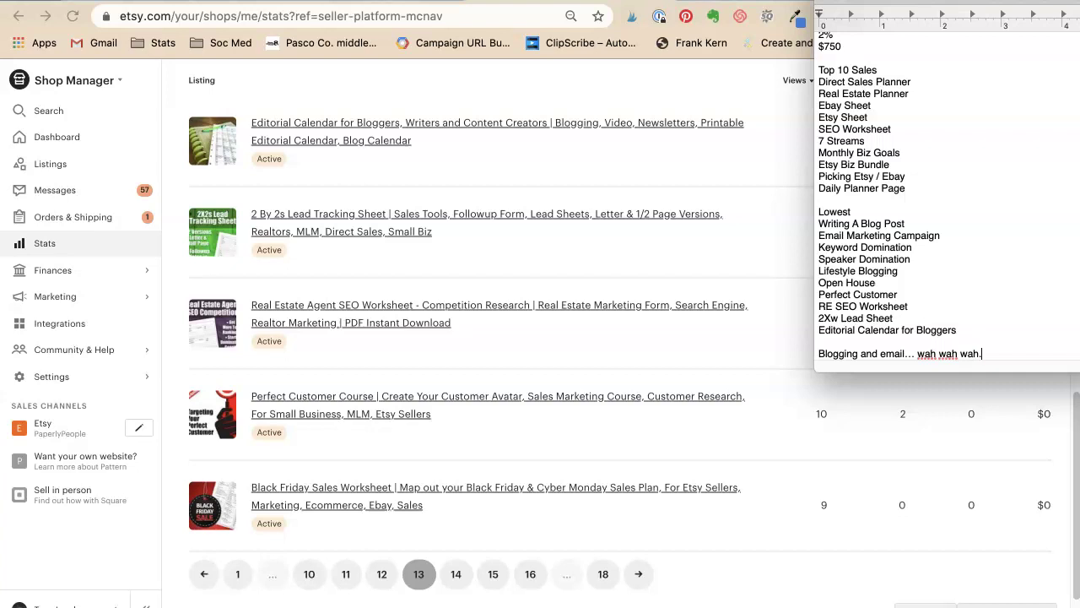
pyautogui.write('...')
pyautogui.write('Move to blog')
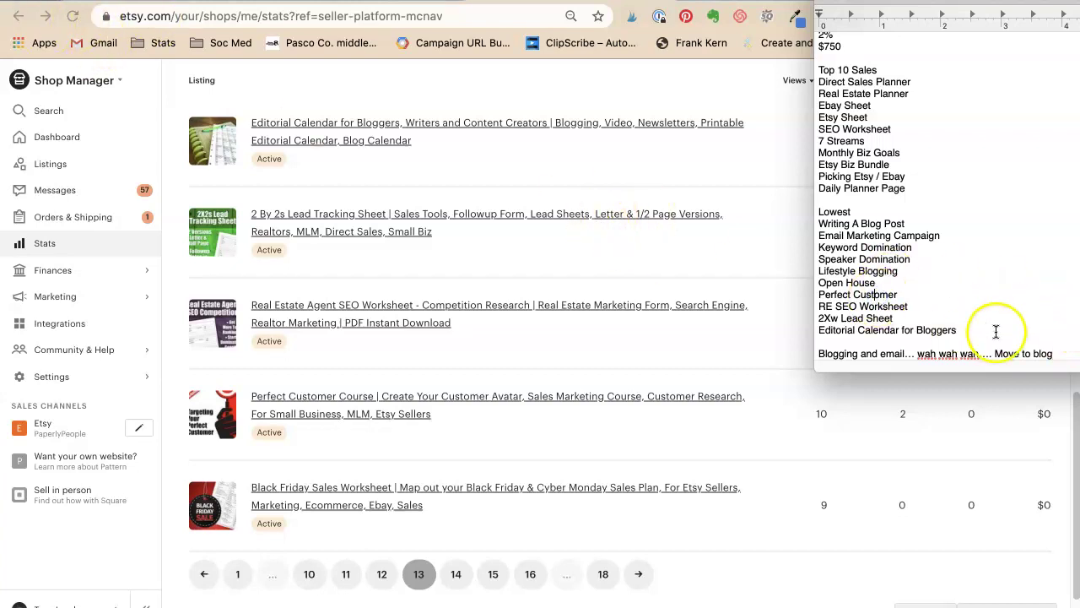
pyautogui.moveTo(996, 330); pyautogui.dragTo(805, 218)
pyautogui.click(969, 267)
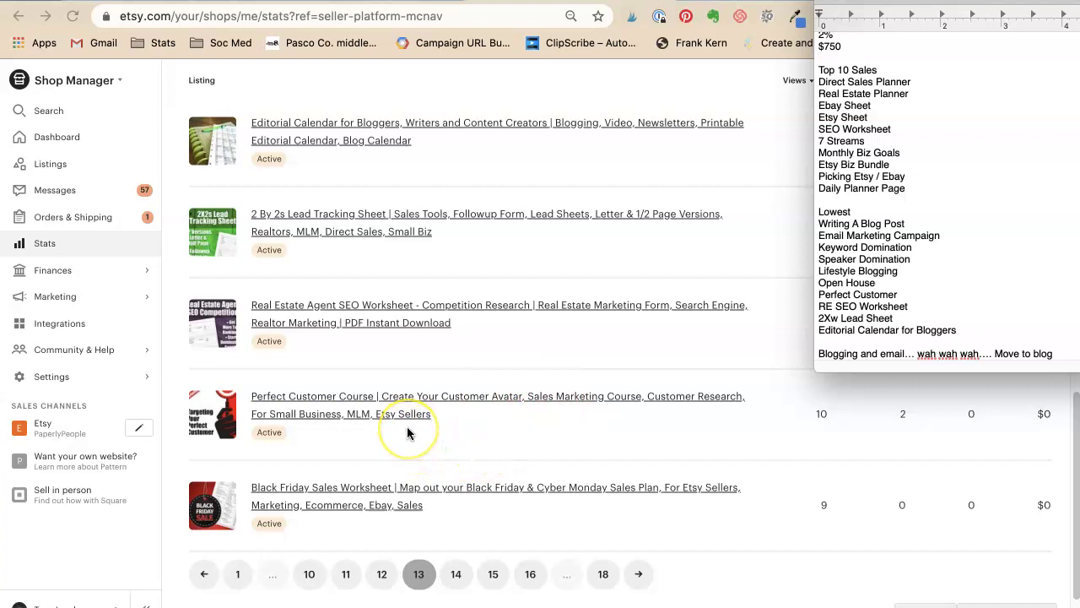
# Return to the stats page and go back to page 1 of listing stats
pyautogui.scroll(1, 408, 433)
pyautogui.scroll(6, 407, 433)
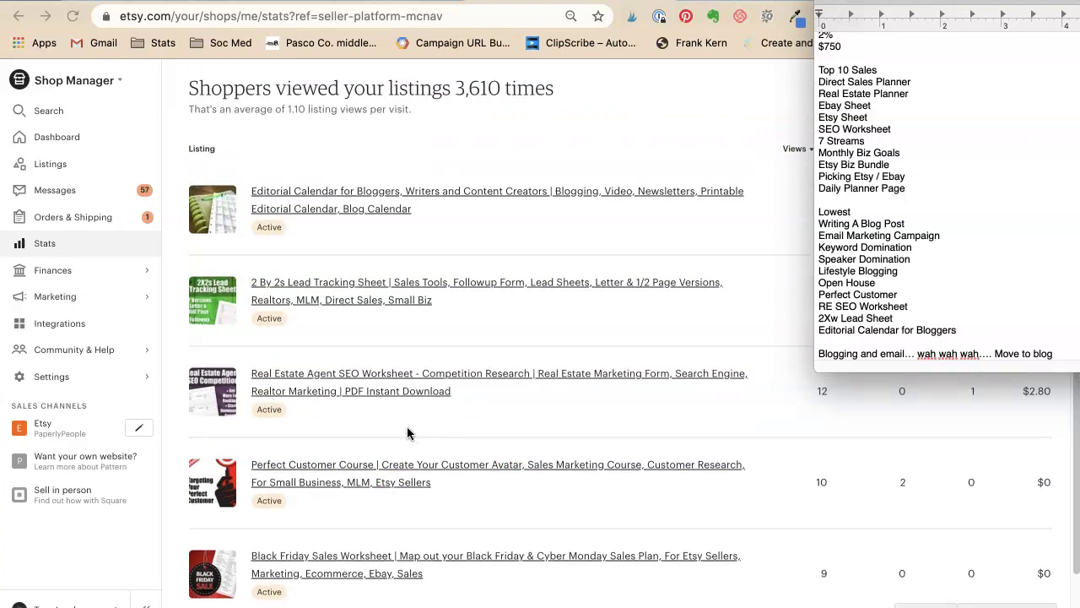
pyautogui.scroll(1, 407, 433)
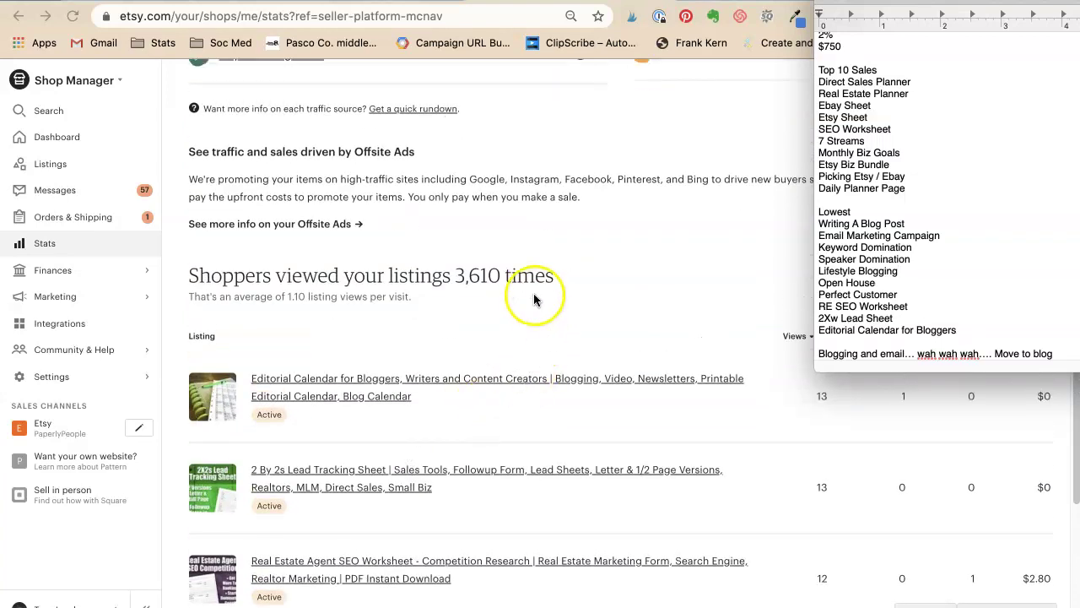
pyautogui.click(431, 330)
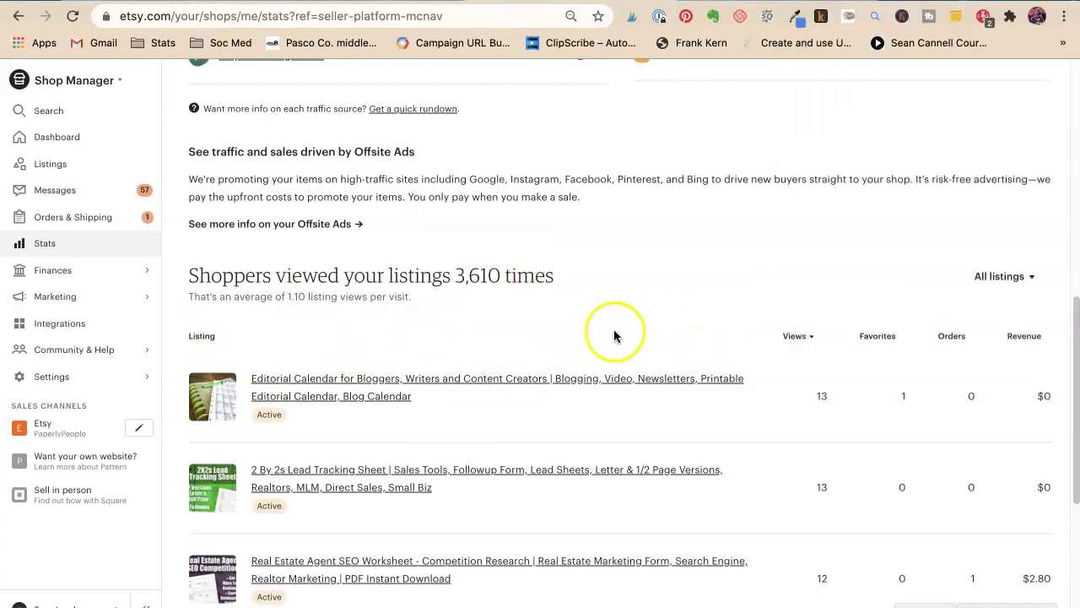
pyautogui.scroll(-8, 615, 337)
pyautogui.click(238, 503)
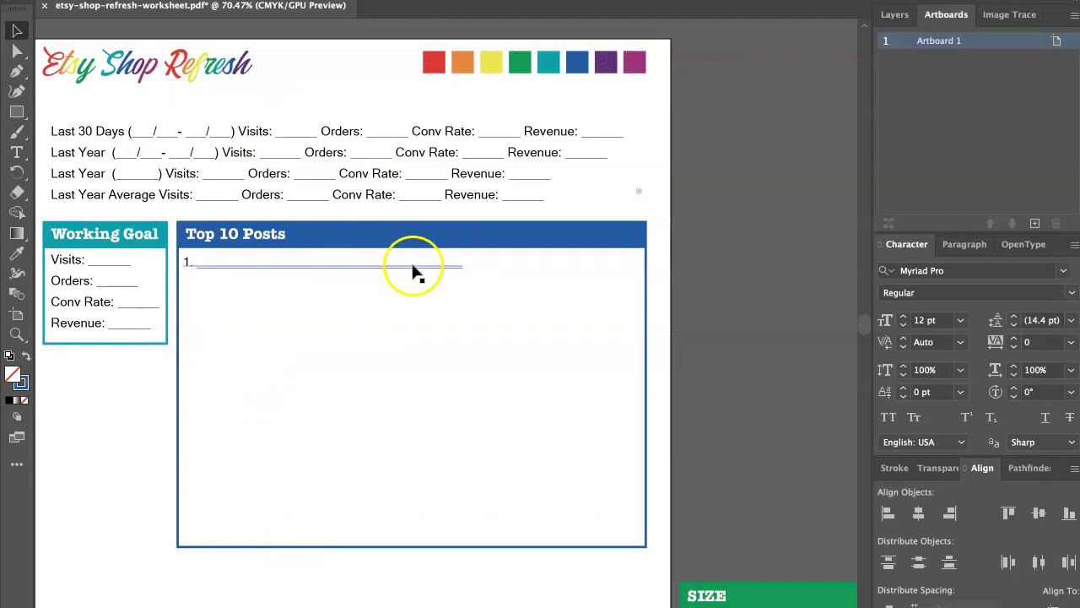
# Duplicate the '1.' line and change its text to '# Sales Revenue'
pyautogui.moveTo(352, 270); pyautogui.dragTo(349, 282)
pyautogui.click(746, 353)
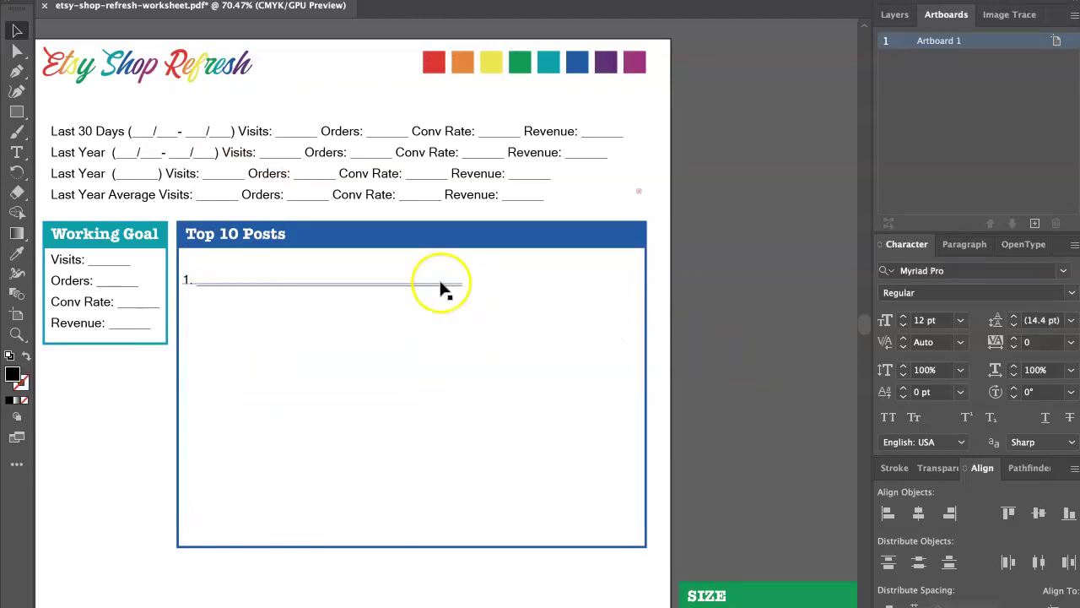
pyautogui.click(442, 285)
pyautogui.moveTo(441, 287); pyautogui.dragTo(492, 307)
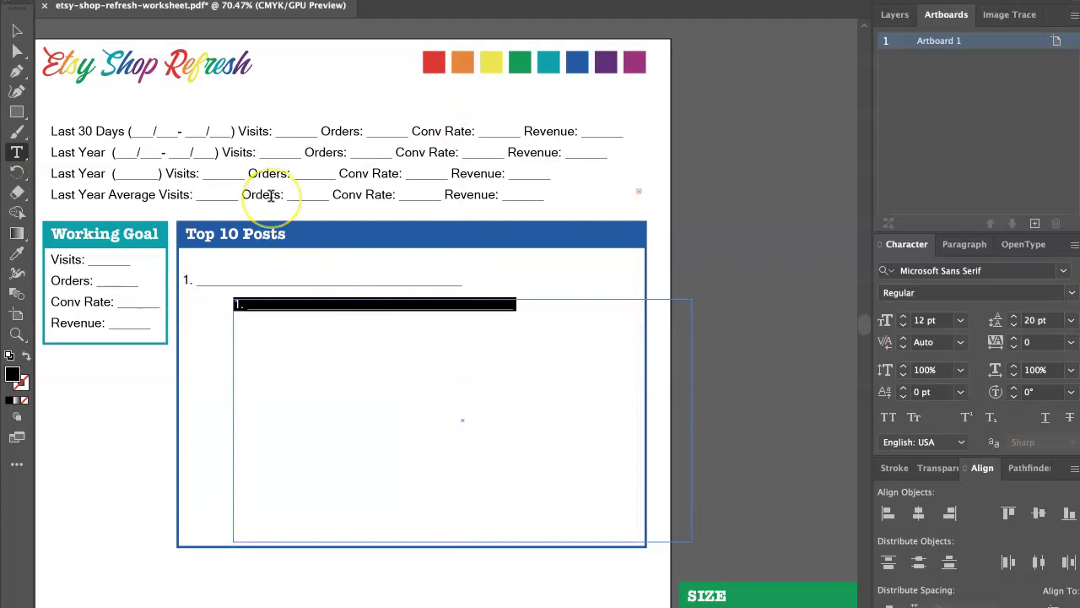
pyautogui.write('# Sales ')
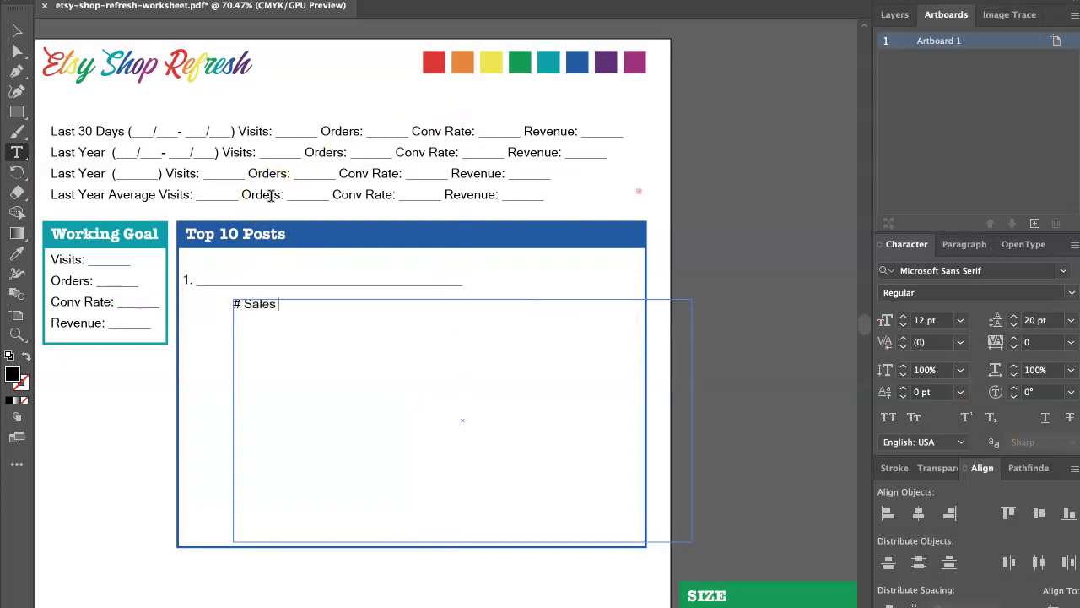
pyautogui.write('Revenue')
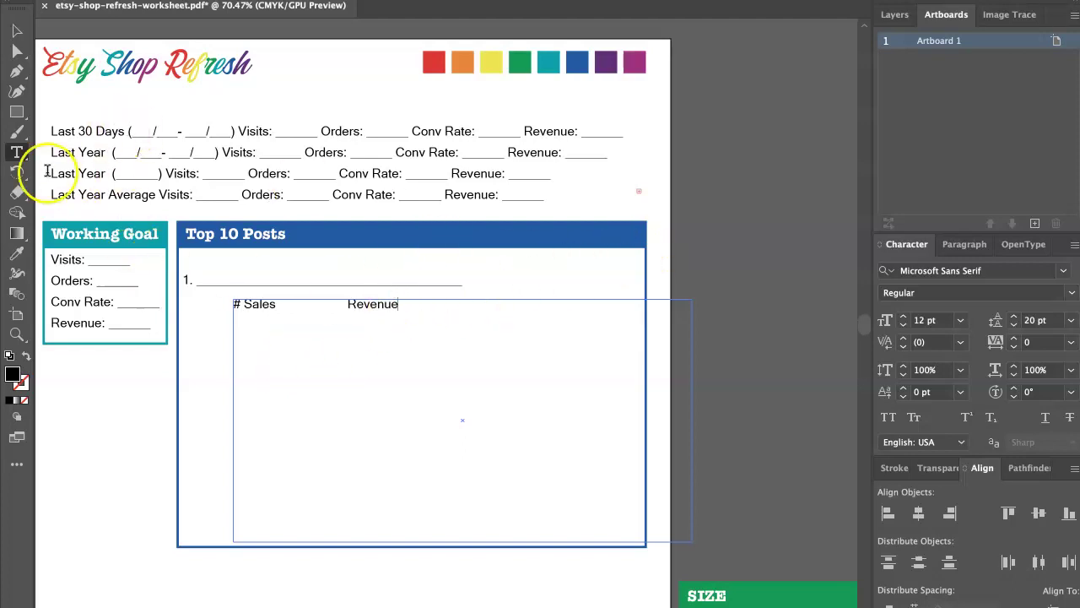
# Narrow the headings frame, move it to Top 10 Posts' top right, and add an underscore blank
pyautogui.click(16, 31)
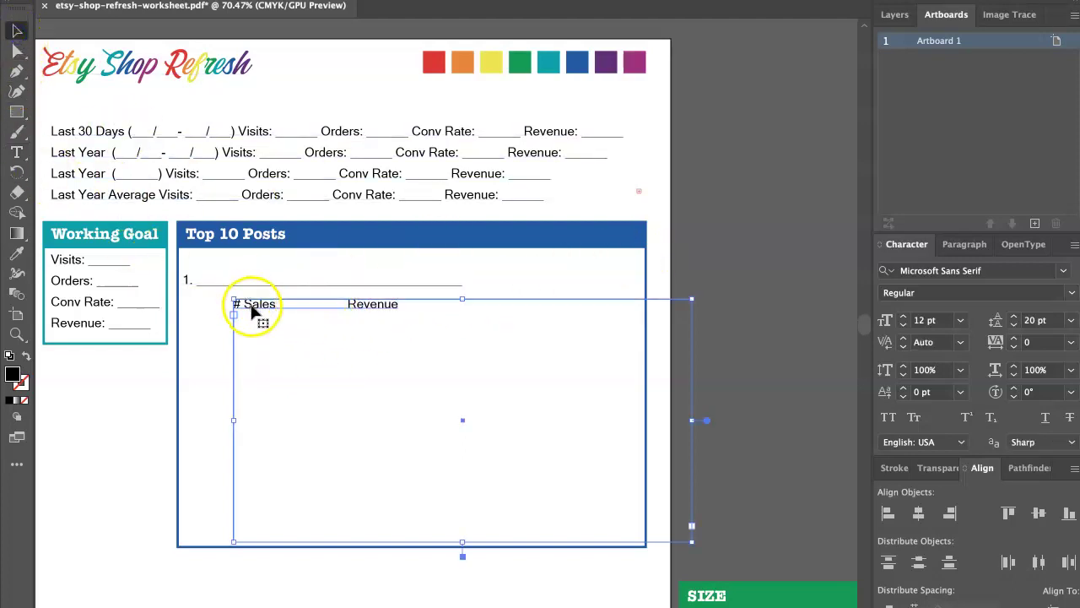
pyautogui.moveTo(693, 423); pyautogui.dragTo(412, 420)
pyautogui.moveTo(309, 304); pyautogui.dragTo(541, 261)
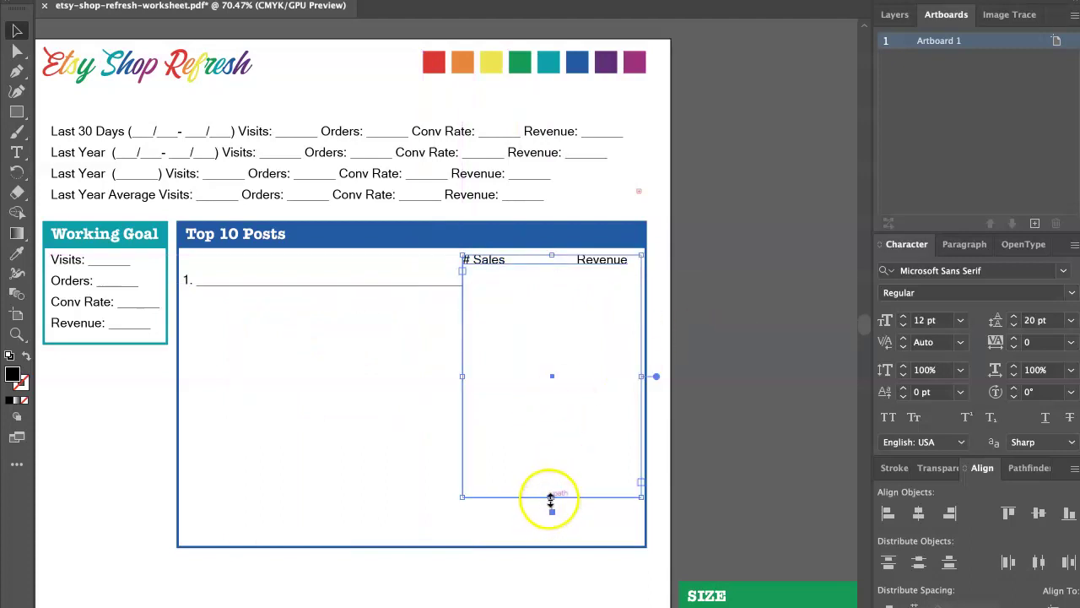
pyautogui.doubleClick(598, 269)
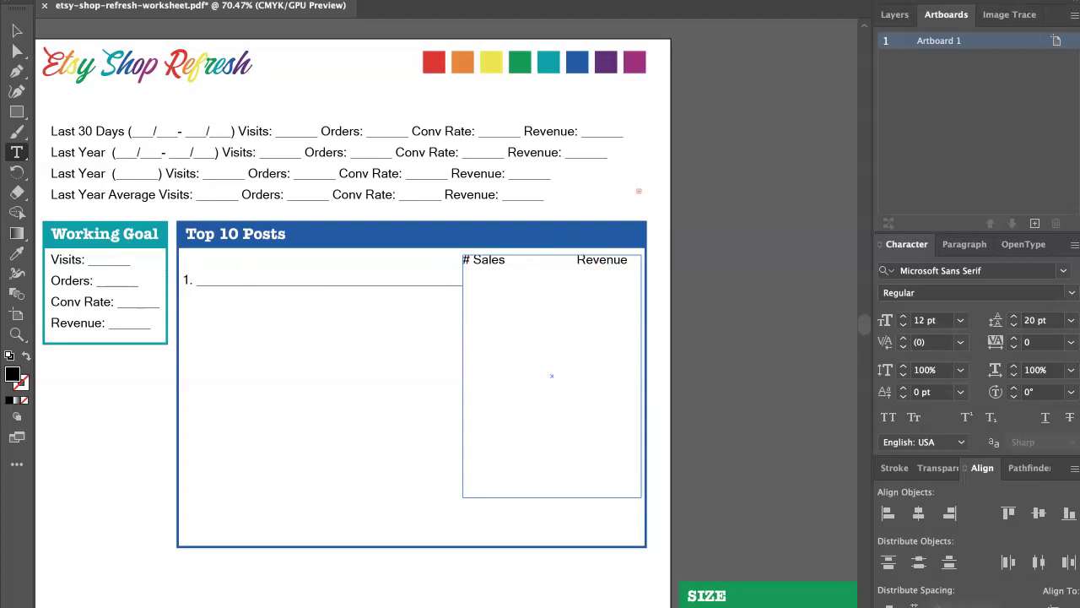
pyautogui.write('________')
# Copy the $-prefixed # Sales / Revenue blank row and paste it until ten rows exist
pyautogui.click(577, 284)
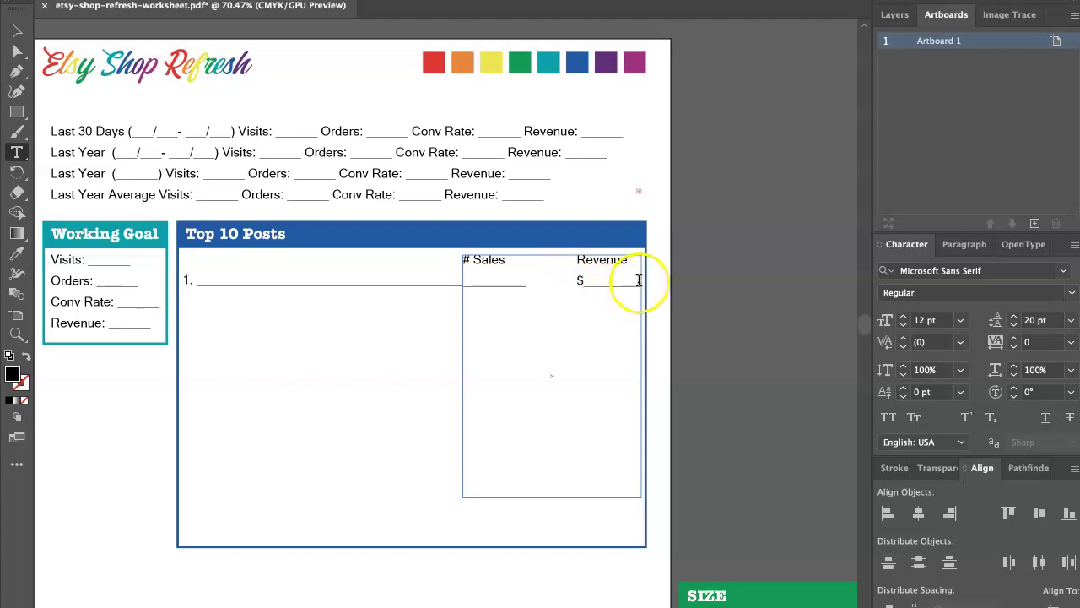
pyautogui.moveTo(639, 282); pyautogui.dragTo(458, 282)
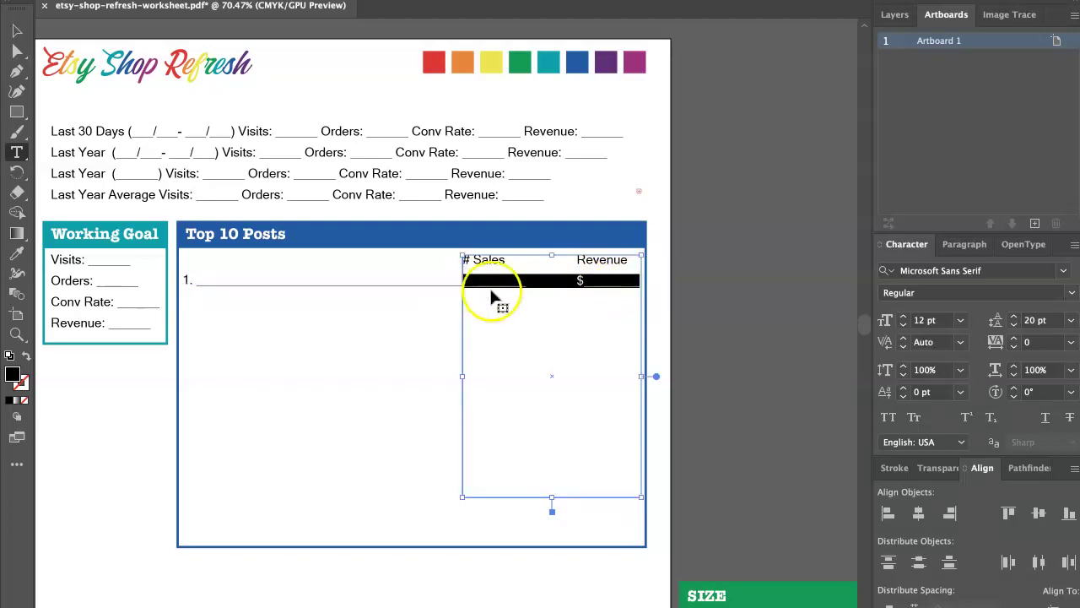
pyautogui.click(631, 283)
pyautogui.click(81, 252)
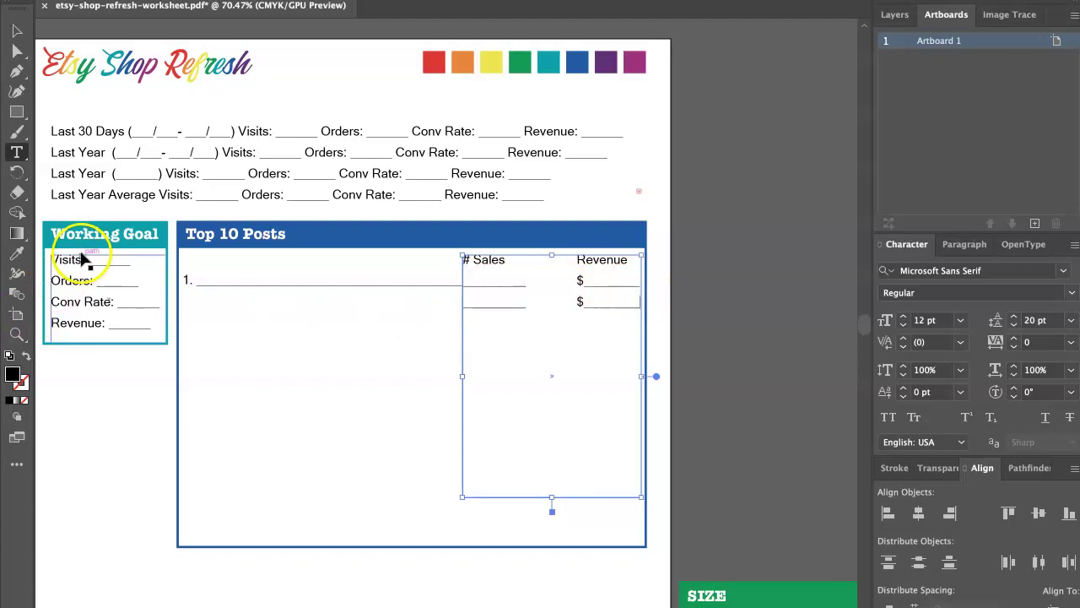
pyautogui.hotkey('ctrl', 'v')
pyautogui.hotkey('ctrl', 'v')
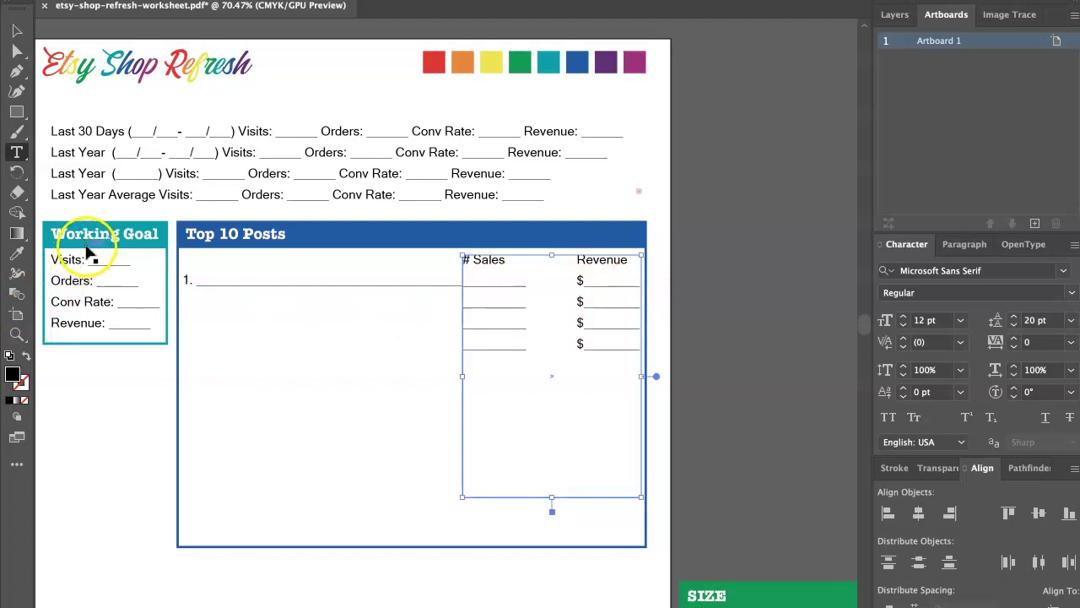
pyautogui.hotkey('ctrl', 'v')
pyautogui.hotkey('ctrl', 'v')
pyautogui.hotkey('ctrl', 'v')
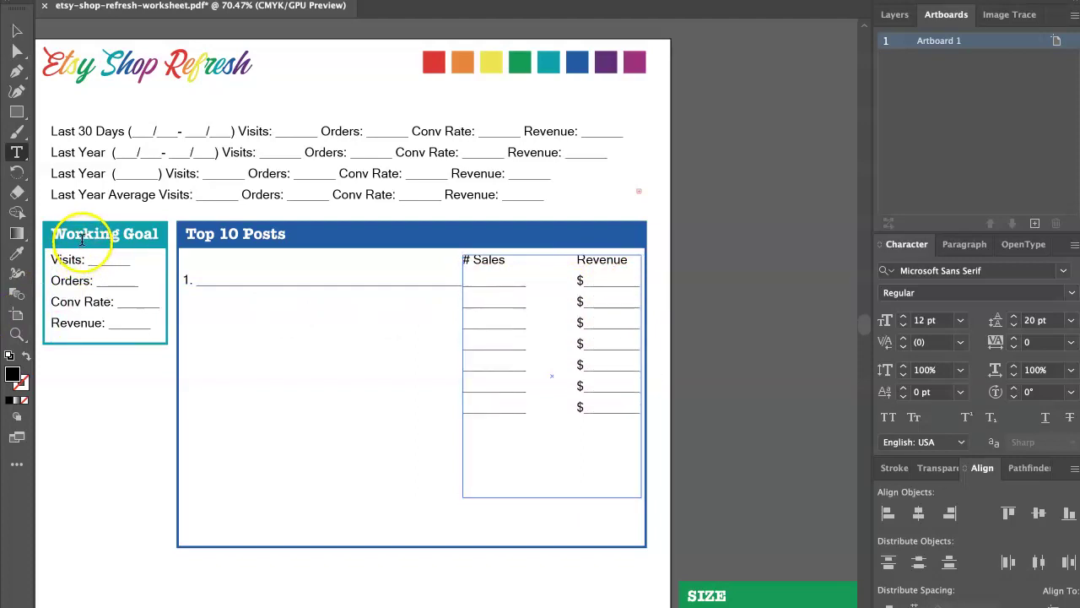
pyautogui.hotkey('ctrl', 'v')
pyautogui.hotkey('ctrl', 'v')
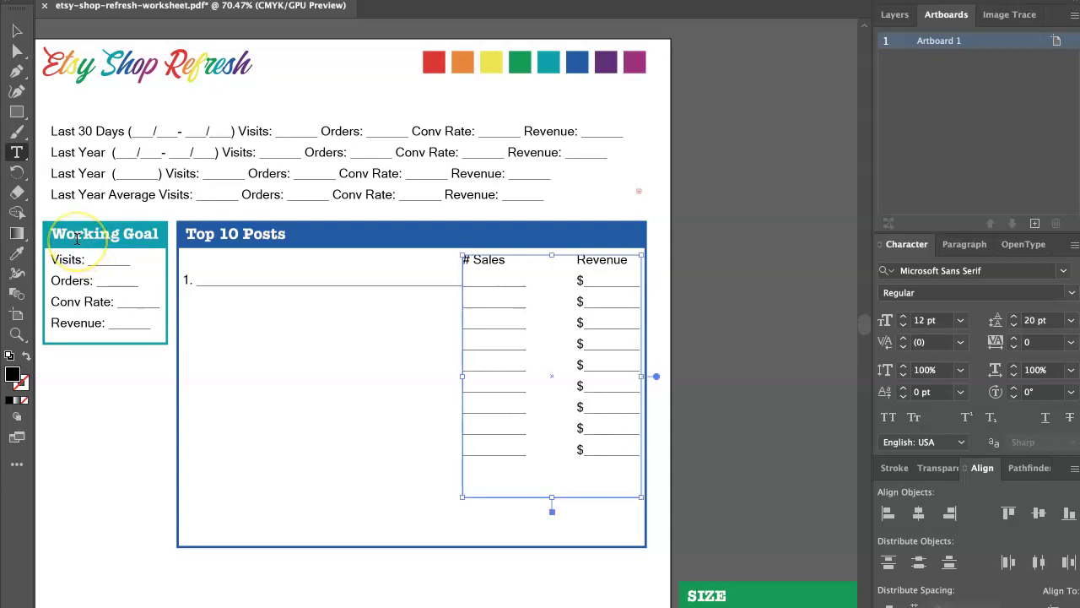
pyautogui.write('$')
pyautogui.hotkey('ctrl', 'shift', 'a')
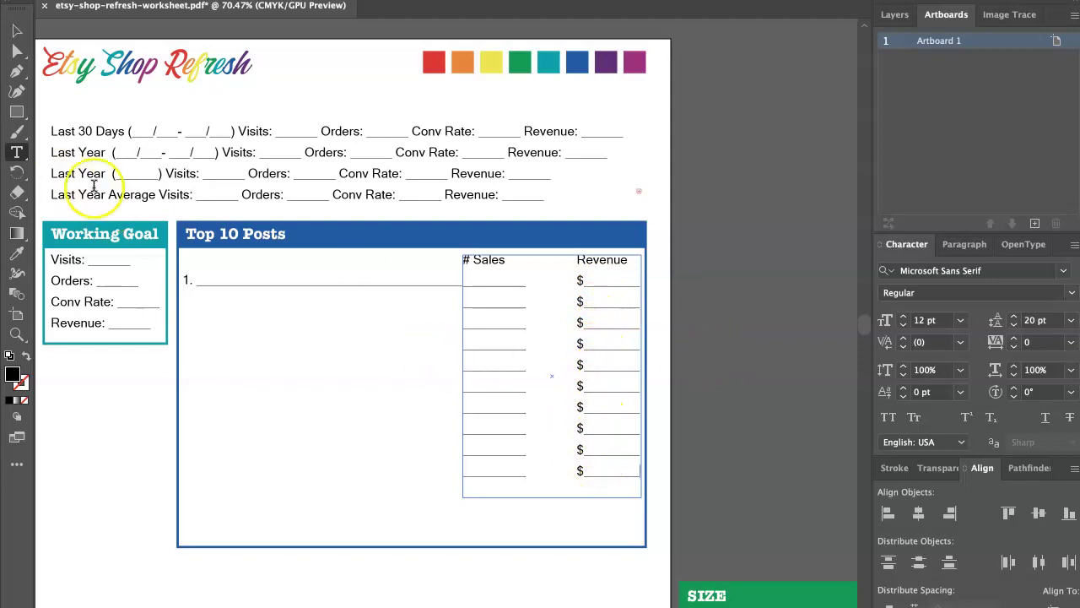
# Select the 1. line's text frame and narrow it so it ends left of the # Sales column
pyautogui.click(460, 285)
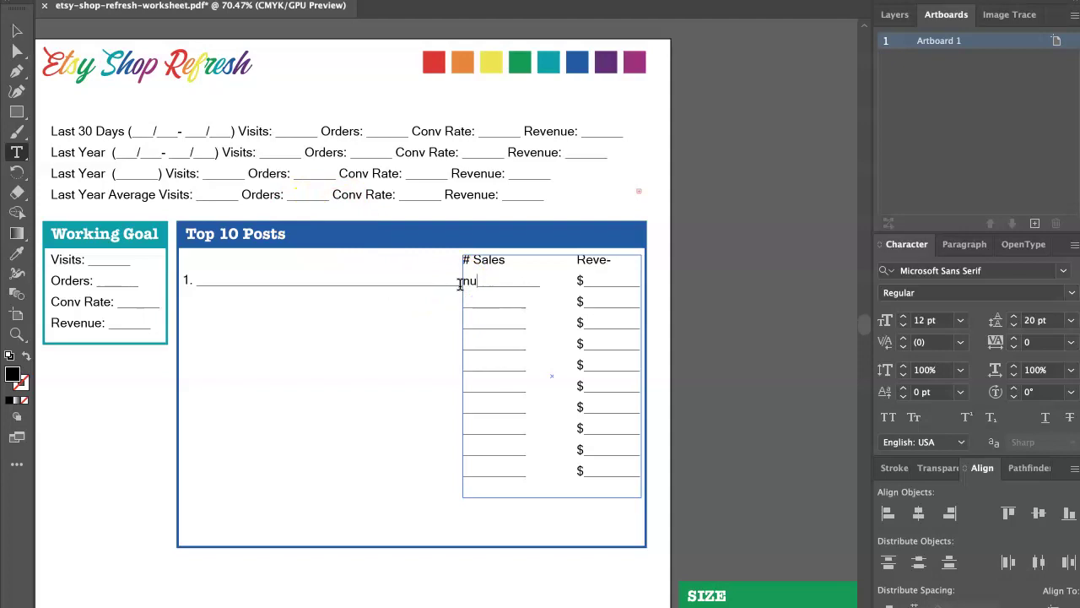
pyautogui.keyDown('super'); pyautogui.click(454, 303); pyautogui.keyUp('super')
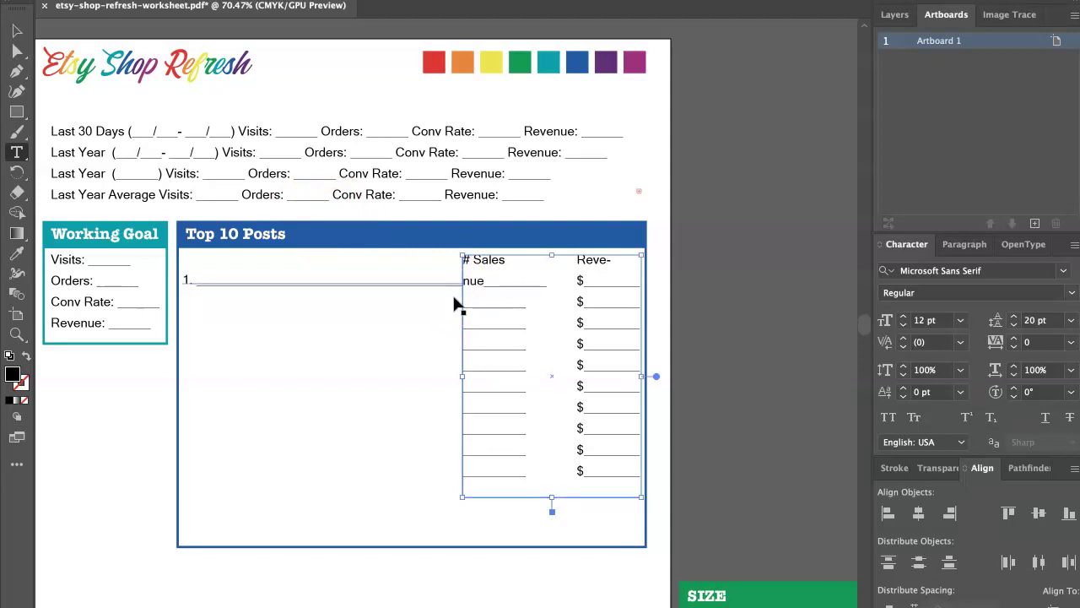
pyautogui.click(416, 280)
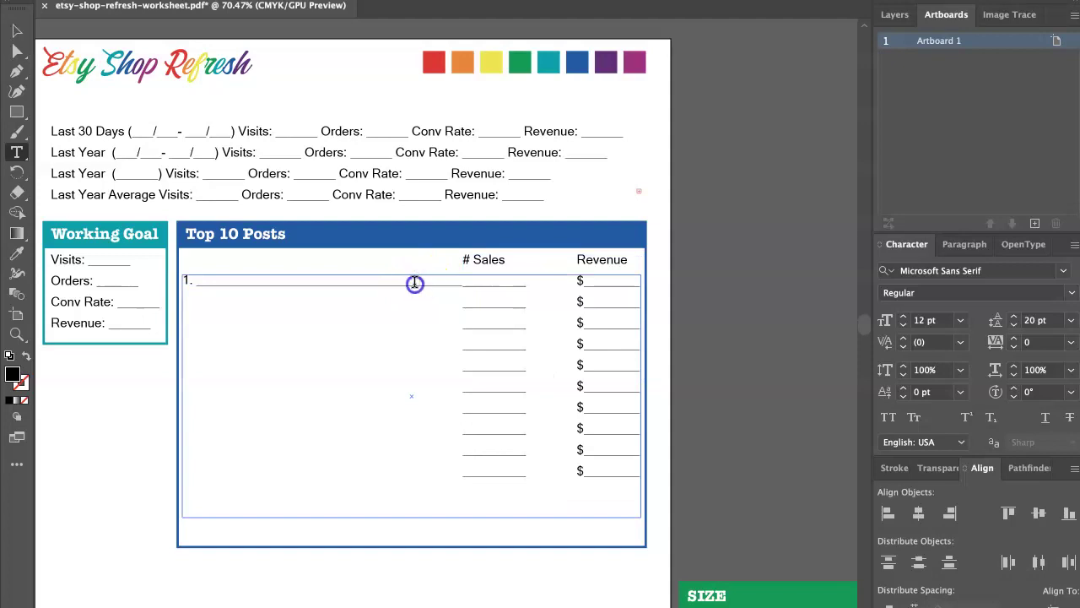
pyautogui.click(17, 32)
pyautogui.moveTo(643, 395); pyautogui.dragTo(452, 384)
pyautogui.click(344, 331)
# Remove the line break so the 1. line's shortened blank fits on one line, then select that line
pyautogui.doubleClick(352, 302)
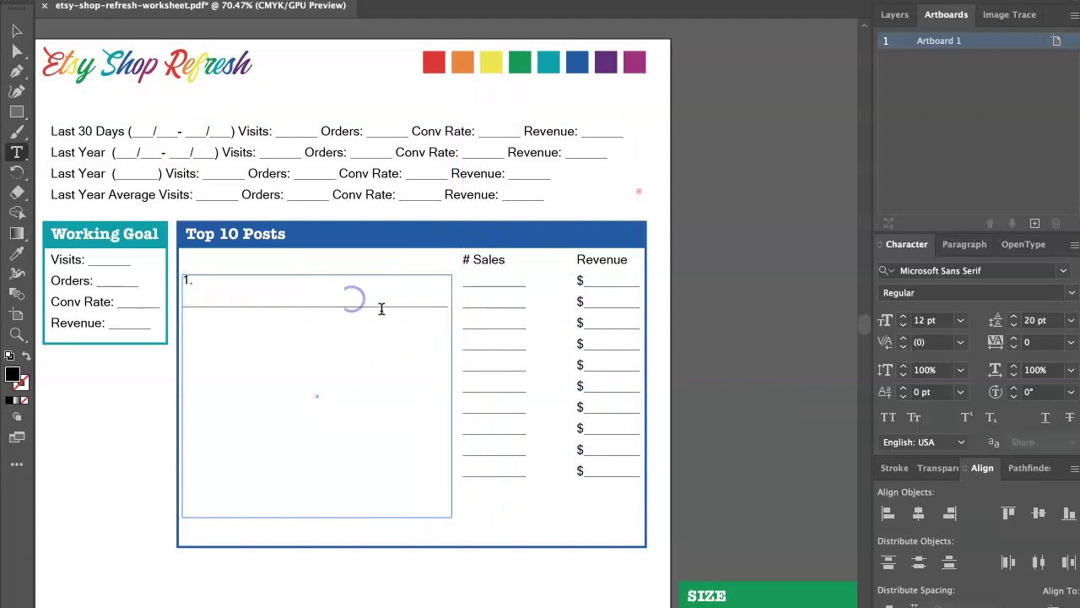
pyautogui.press('BackSpace')
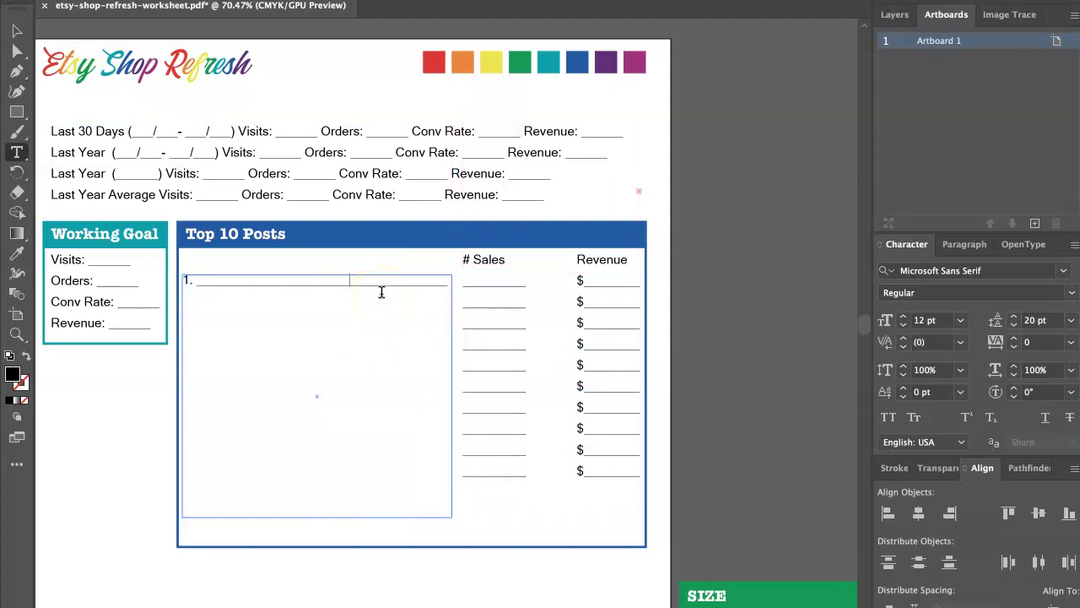
pyautogui.click(15, 32)
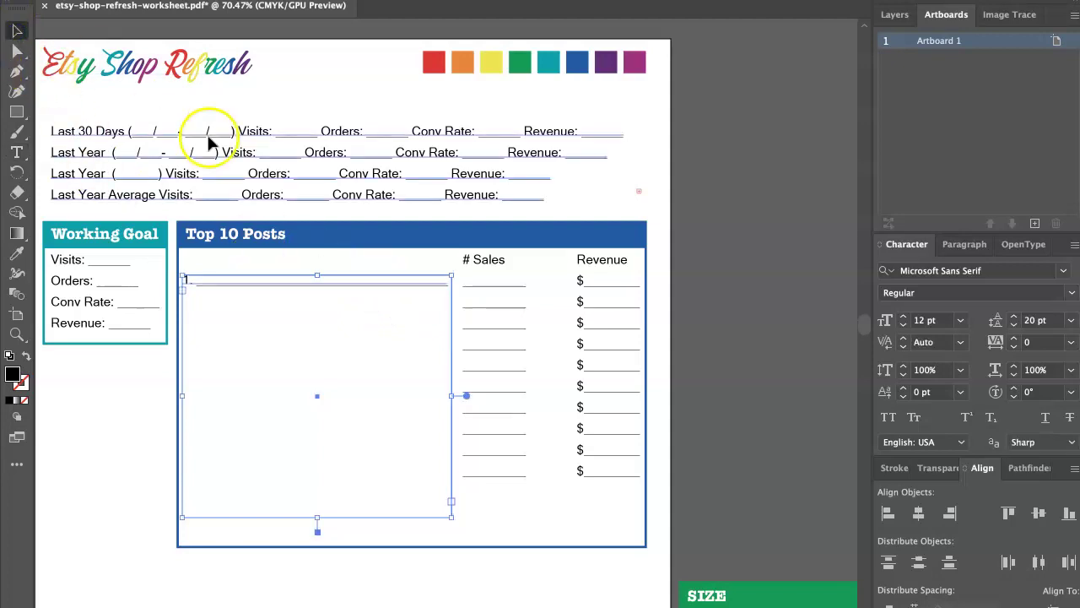
pyautogui.doubleClick(280, 288)
pyautogui.tripleClick(279, 289)
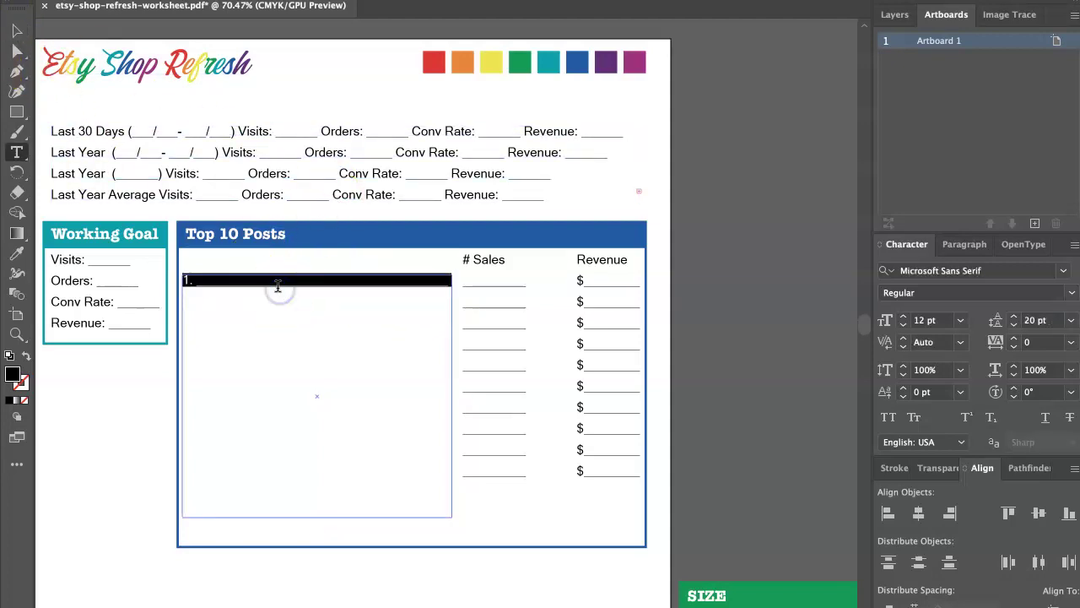
# Repeat the 1. line down the list to make ten underlined lines, deleting the extra trailing paragraph
pyautogui.click(449, 285)
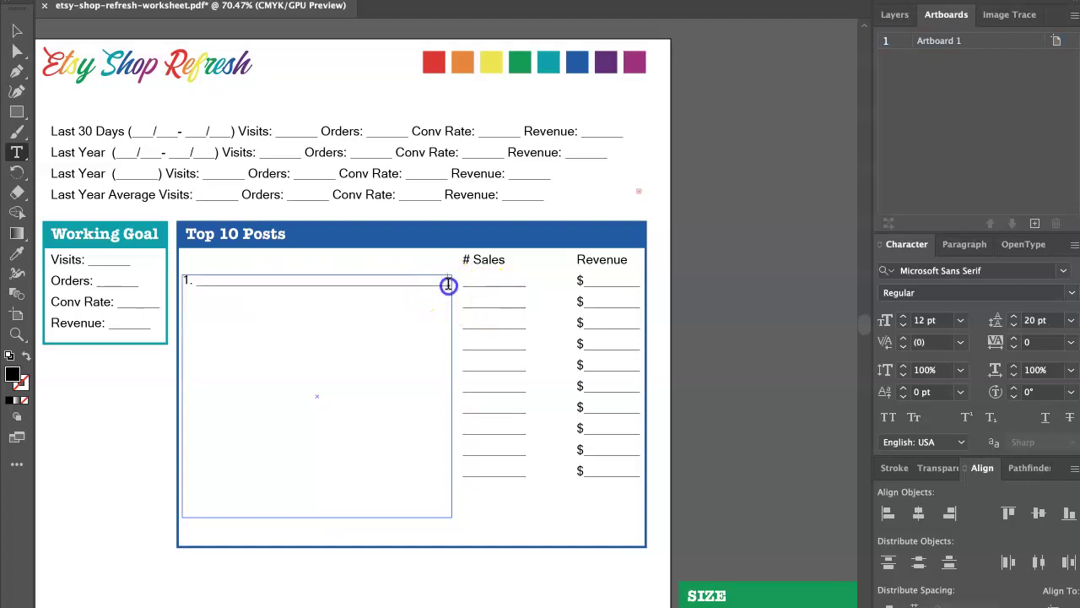
pyautogui.press('Return')
pyautogui.press('Return')
pyautogui.press('Return')
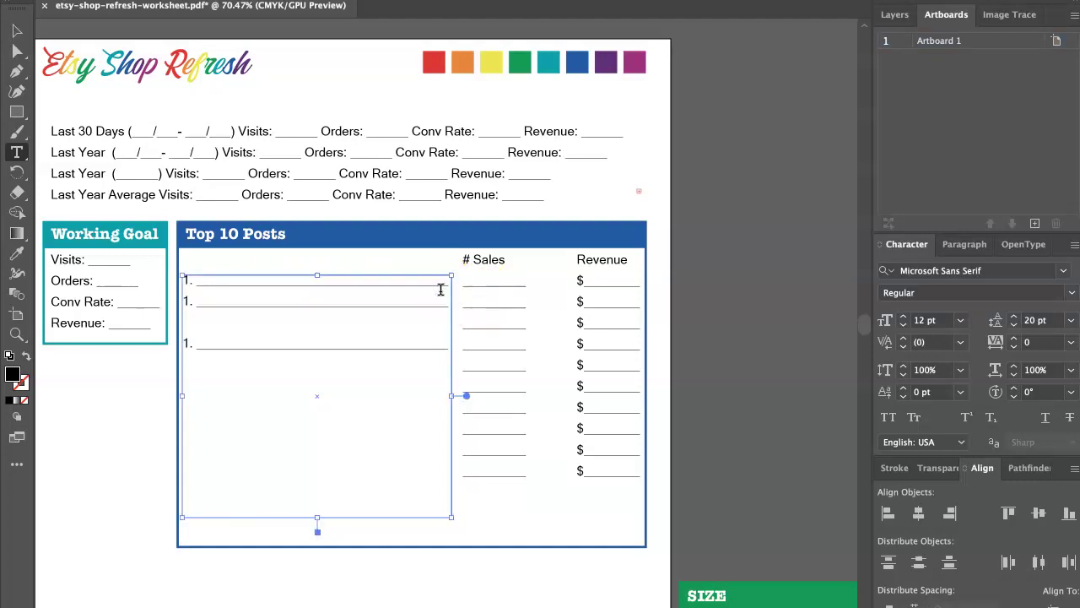
pyautogui.click(309, 379)
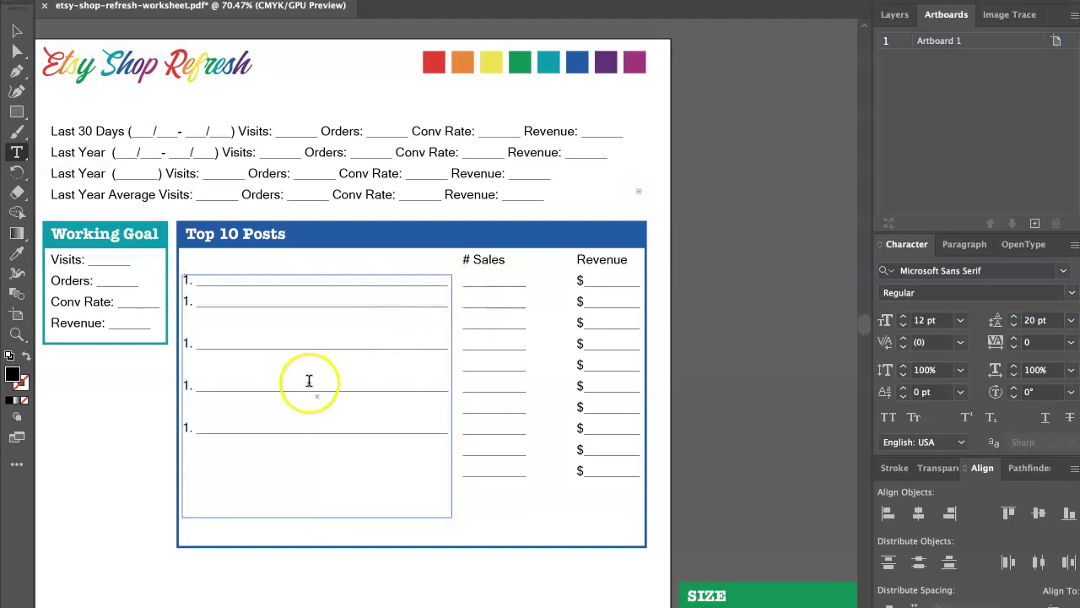
pyautogui.click(307, 366)
pyautogui.press('Return')
pyautogui.click(248, 320)
pyautogui.press('Return')
pyautogui.click(228, 343)
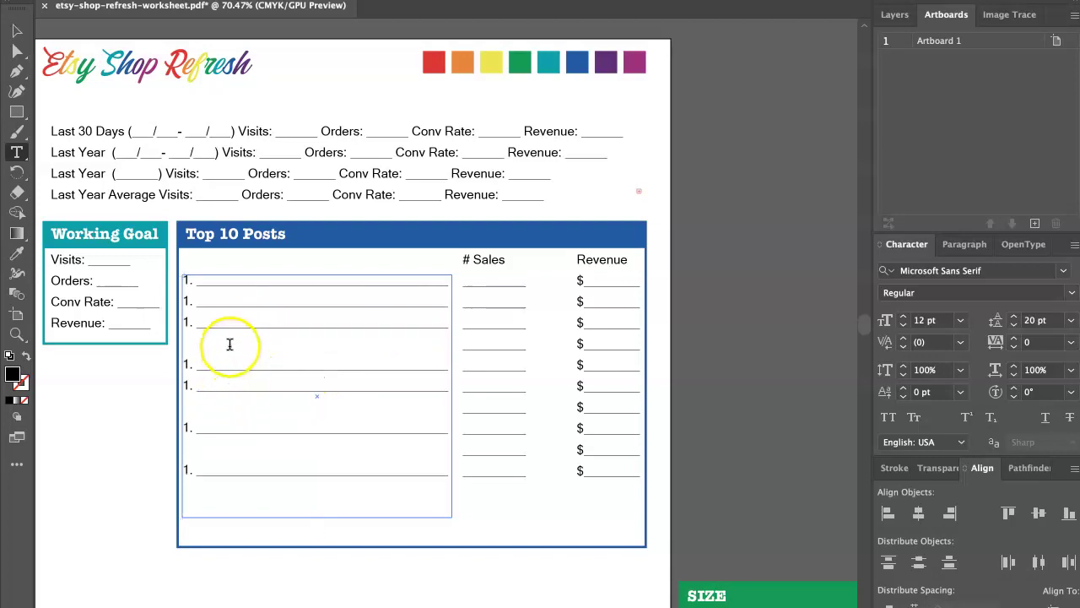
pyautogui.press('Return')
pyautogui.click(217, 366)
pyautogui.press('Return')
pyautogui.click(212, 386)
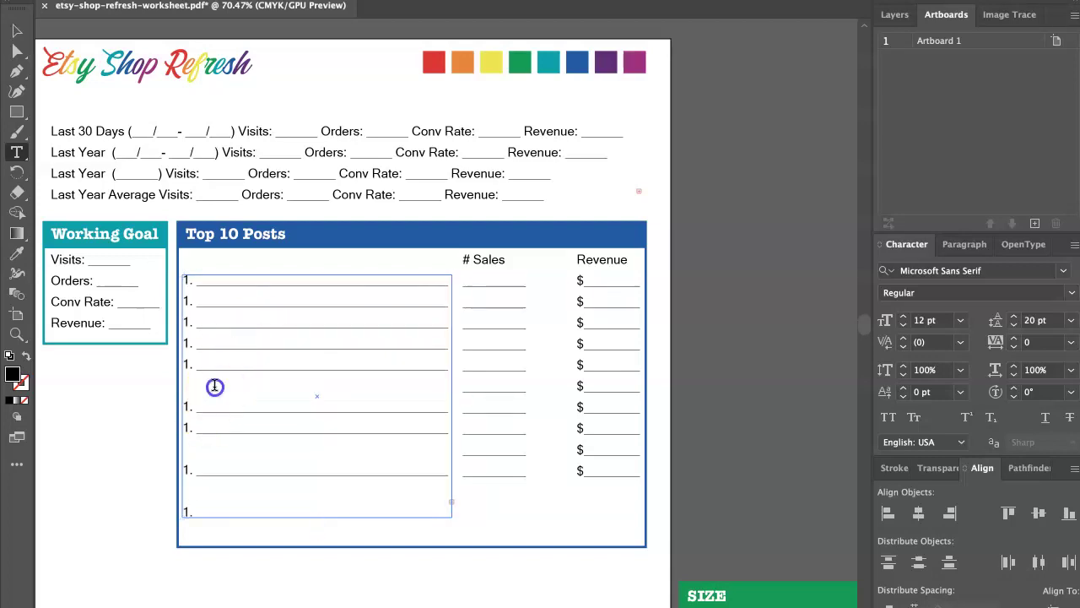
pyautogui.press('Return')
pyautogui.click(205, 410)
pyautogui.press('Return')
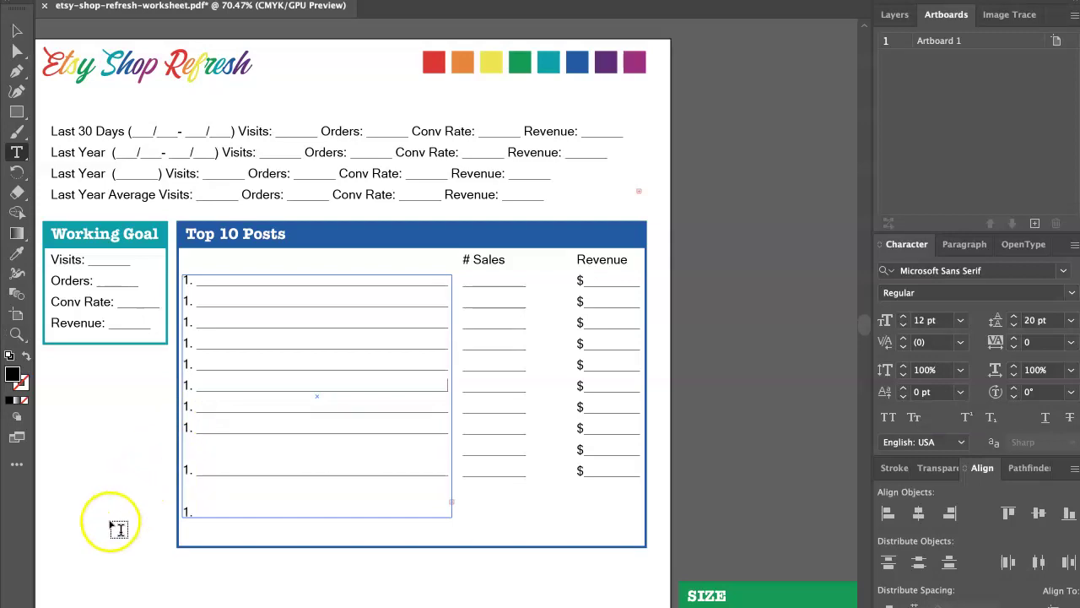
pyautogui.click(256, 449)
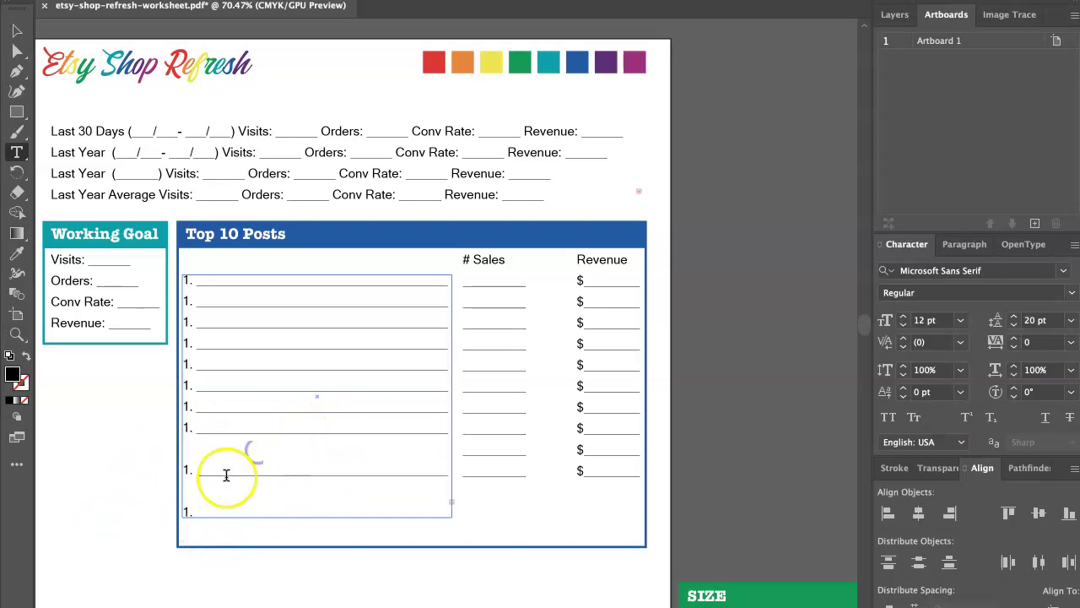
pyautogui.press('Return')
pyautogui.click(239, 477)
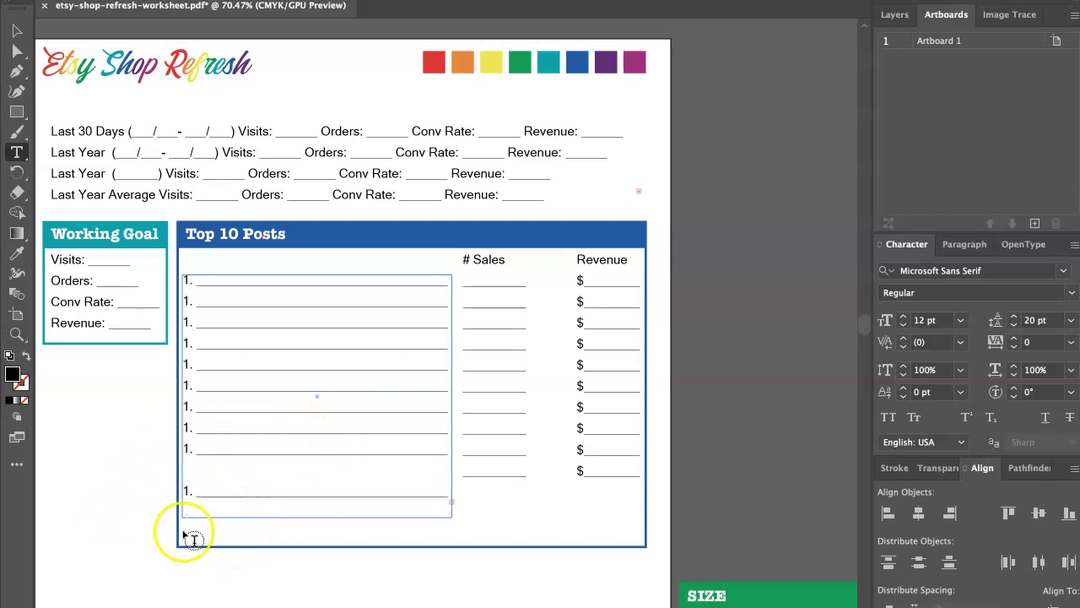
pyautogui.press('BackSpace')
# Renumber the second through sixth list lines as 2, 3, 4, 5 and 6
pyautogui.click(188, 300)
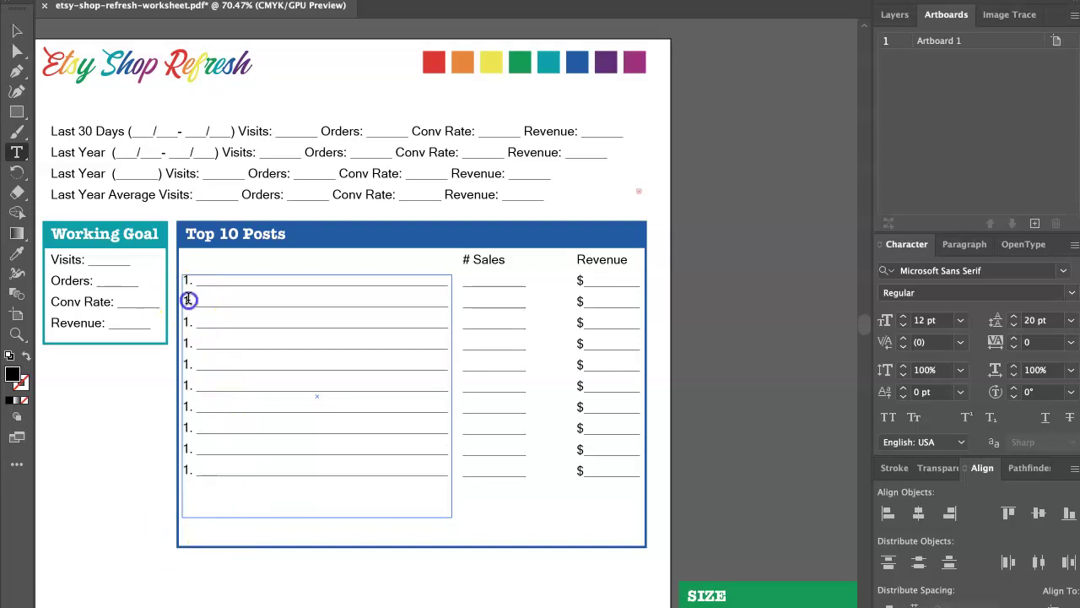
pyautogui.write('2')
pyautogui.click(188, 321)
pyautogui.write('3')
pyautogui.click(186, 344)
pyautogui.write('4')
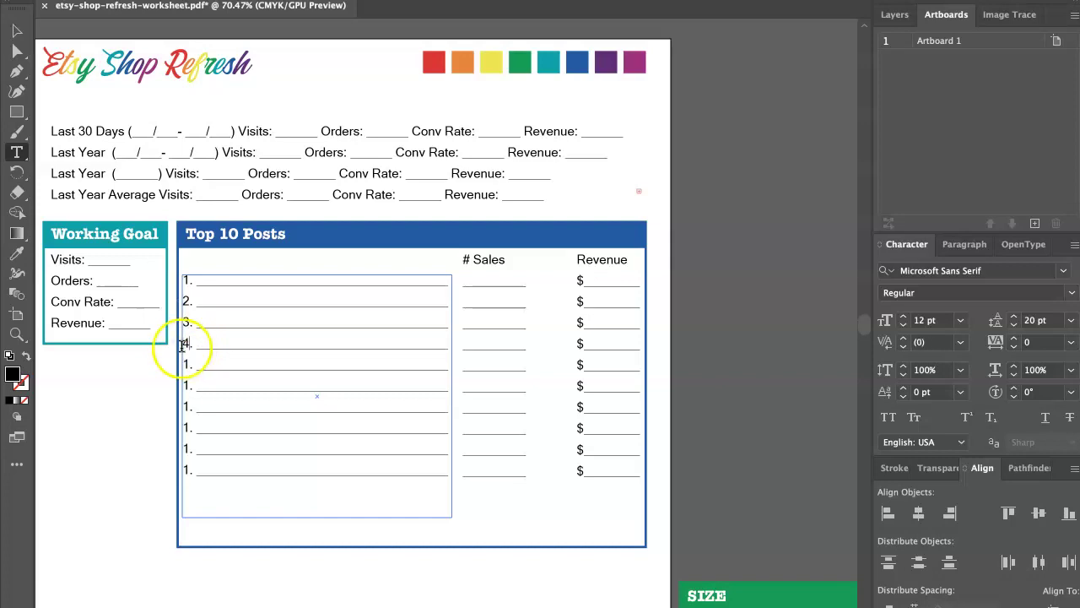
pyautogui.click(189, 360)
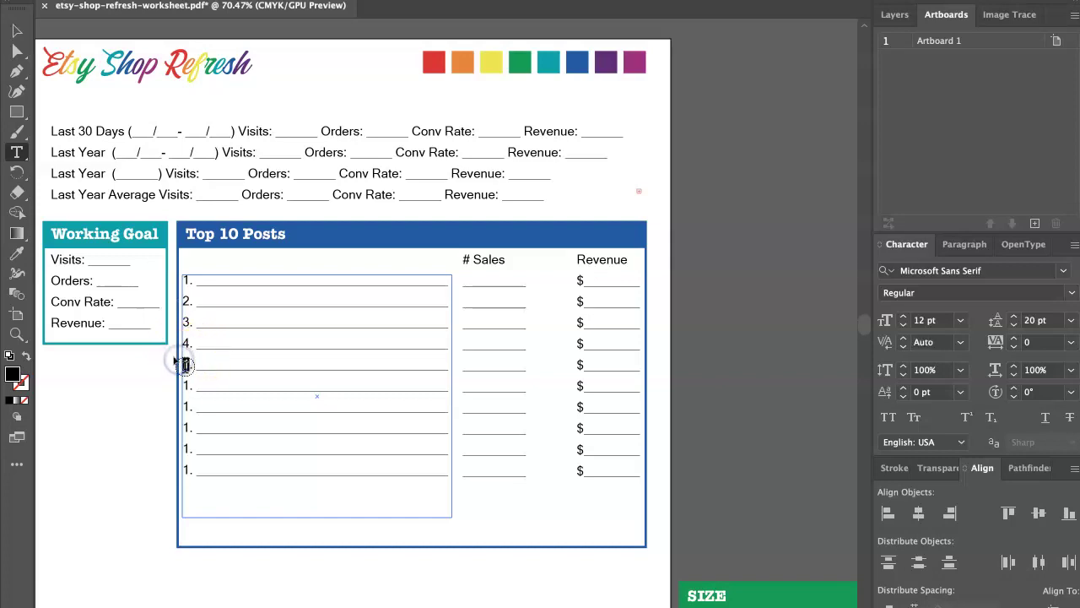
pyautogui.write('5')
pyautogui.click(185, 384)
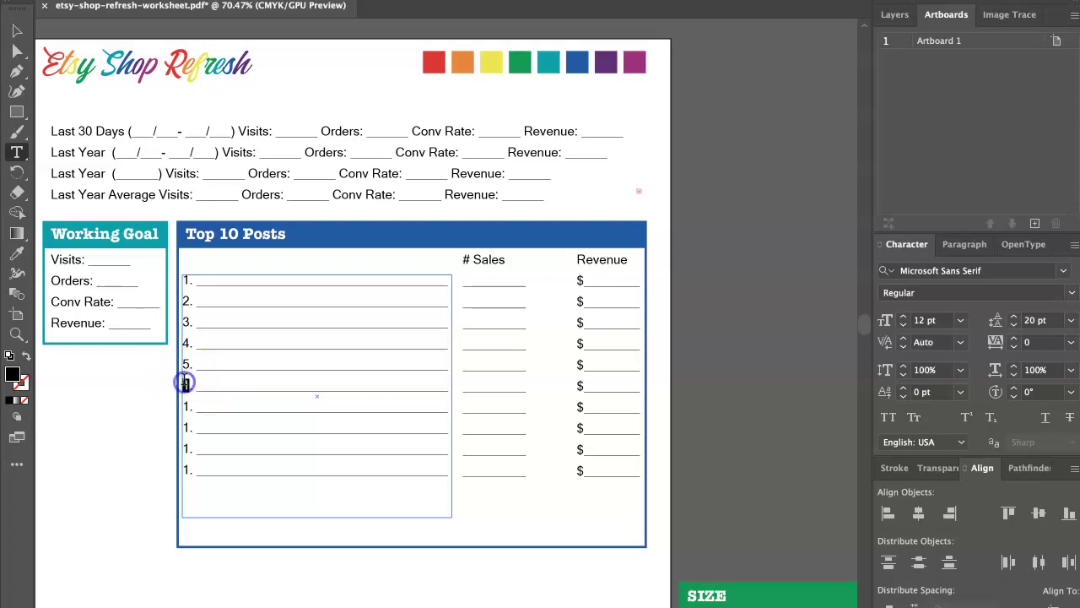
pyautogui.write('6')
# Renumber the remaining lines 7, 8, 9 and 10, pulling line 10's wrapped underline back up
pyautogui.moveTo(188, 410)
pyautogui.mouseDown()
pyautogui.moveTo(200, 410)
pyautogui.moveTo(181, 406)
pyautogui.moveTo(193, 422)
pyautogui.moveTo(176, 426)
pyautogui.moveTo(185, 430)
pyautogui.mouseUp()
pyautogui.write('7. ')
pyautogui.write('8')
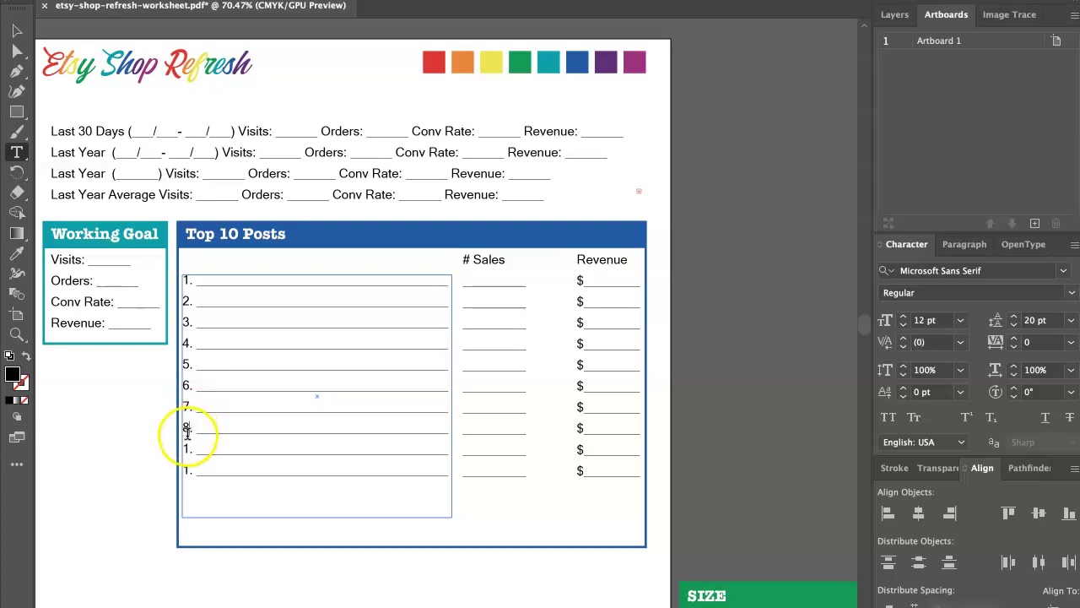
pyautogui.click(187, 448)
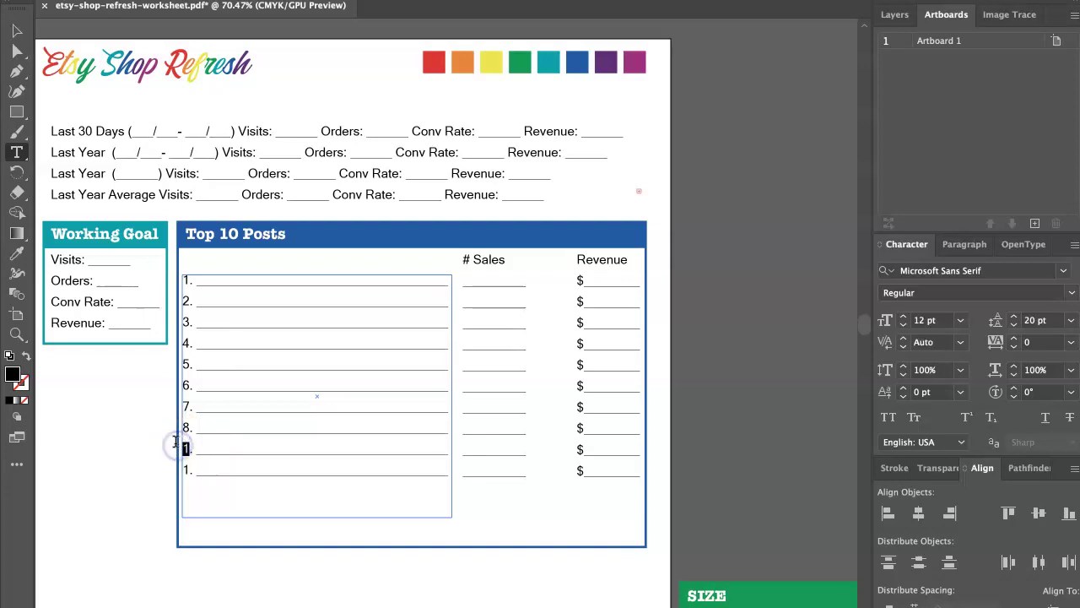
pyautogui.write('9')
pyautogui.click(188, 470)
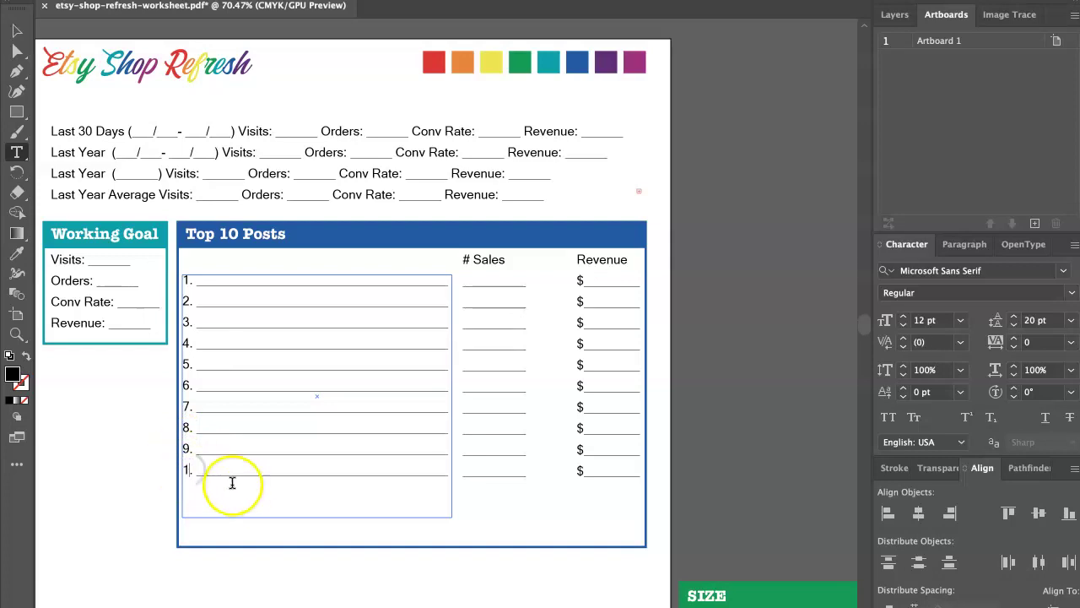
pyautogui.click(215, 473)
pyautogui.write('0')
pyautogui.click(239, 497)
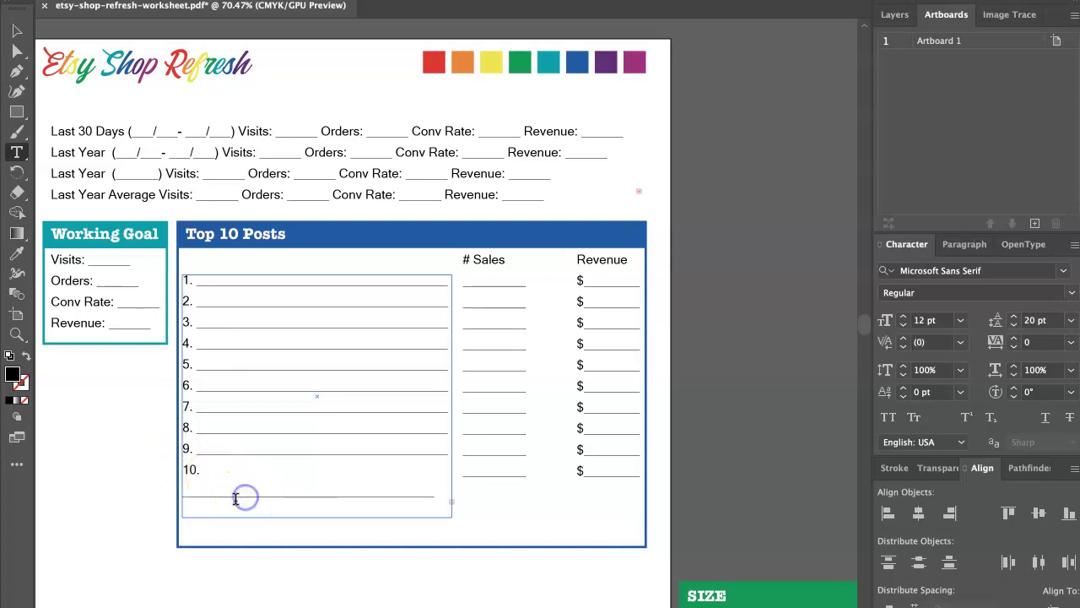
pyautogui.press('BackSpace')
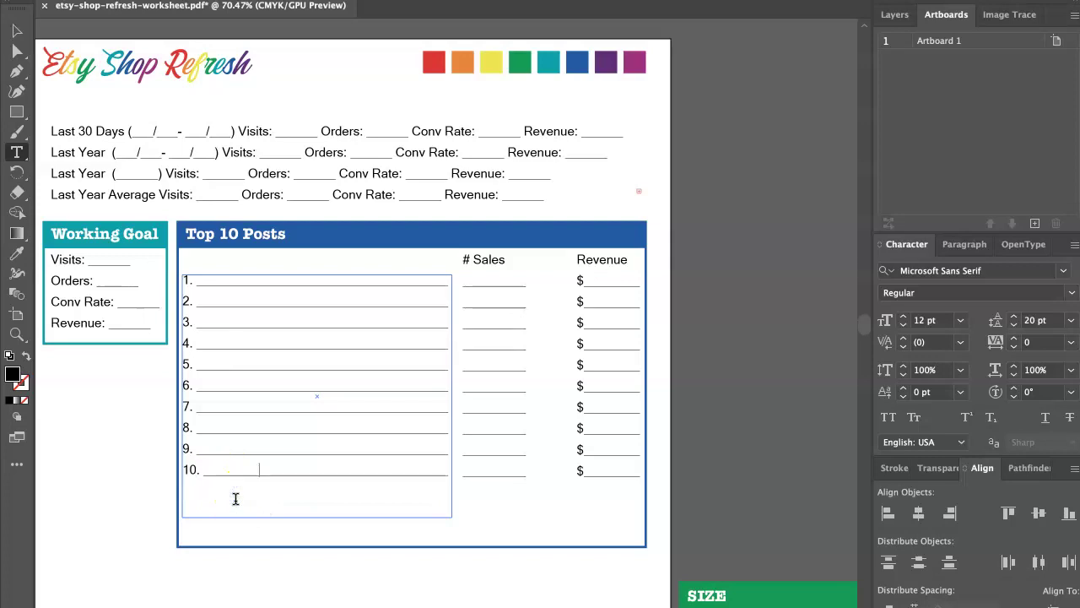
# Shorten the Top 10 list text frame by dragging its bottom edge up
pyautogui.click(17, 31)
pyautogui.click(179, 426)
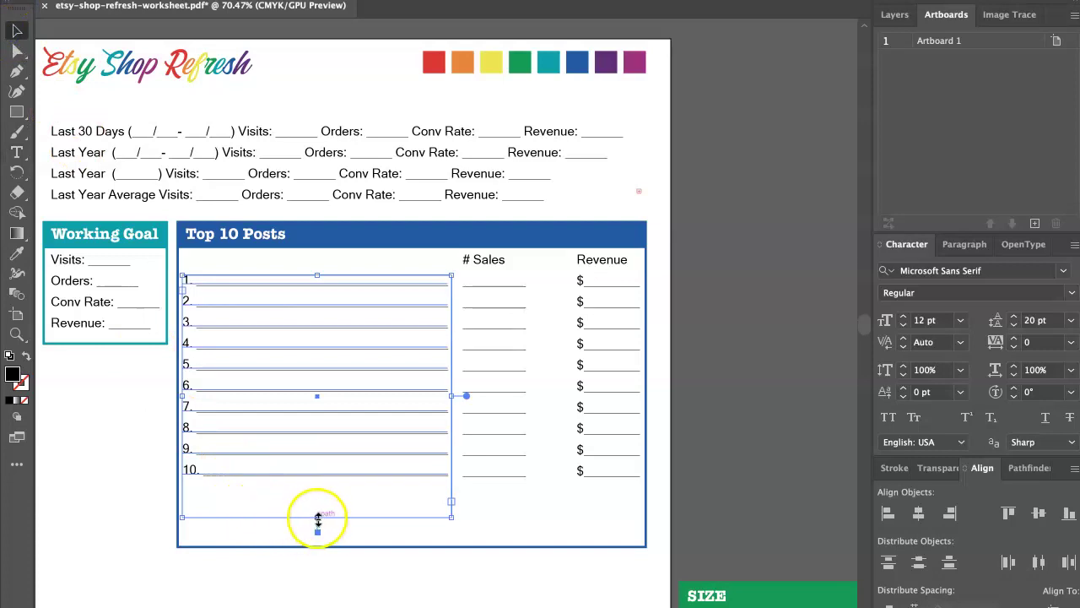
pyautogui.moveTo(316, 516); pyautogui.dragTo(316, 491)
pyautogui.click(404, 519)
# Raise the outer Top 10 Posts box's bottom edge to sit just below row 10
pyautogui.click(408, 544)
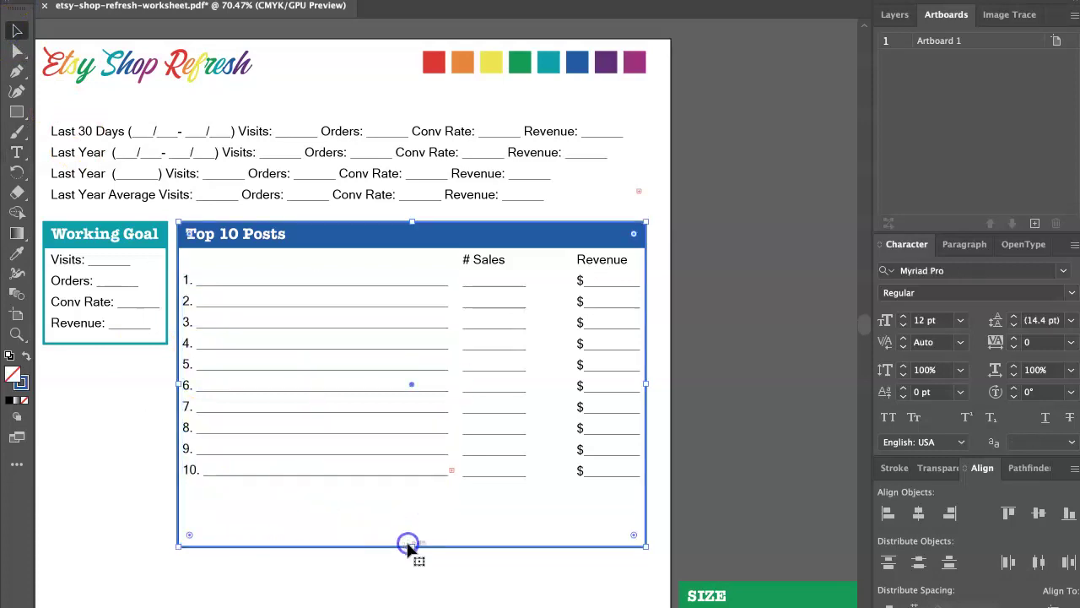
pyautogui.moveTo(410, 546); pyautogui.dragTo(410, 485)
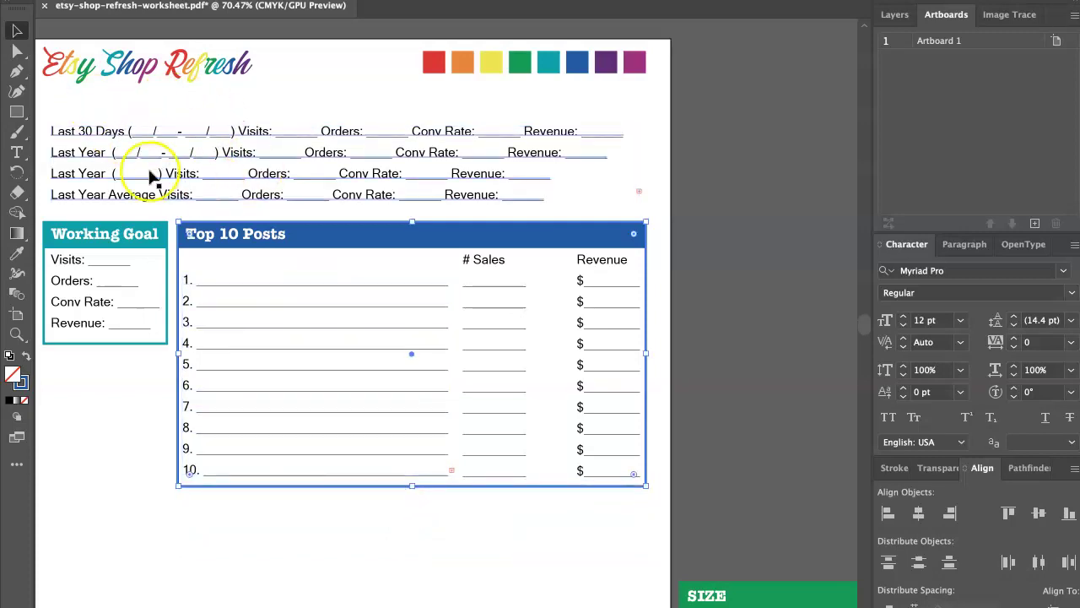
pyautogui.click(128, 445)
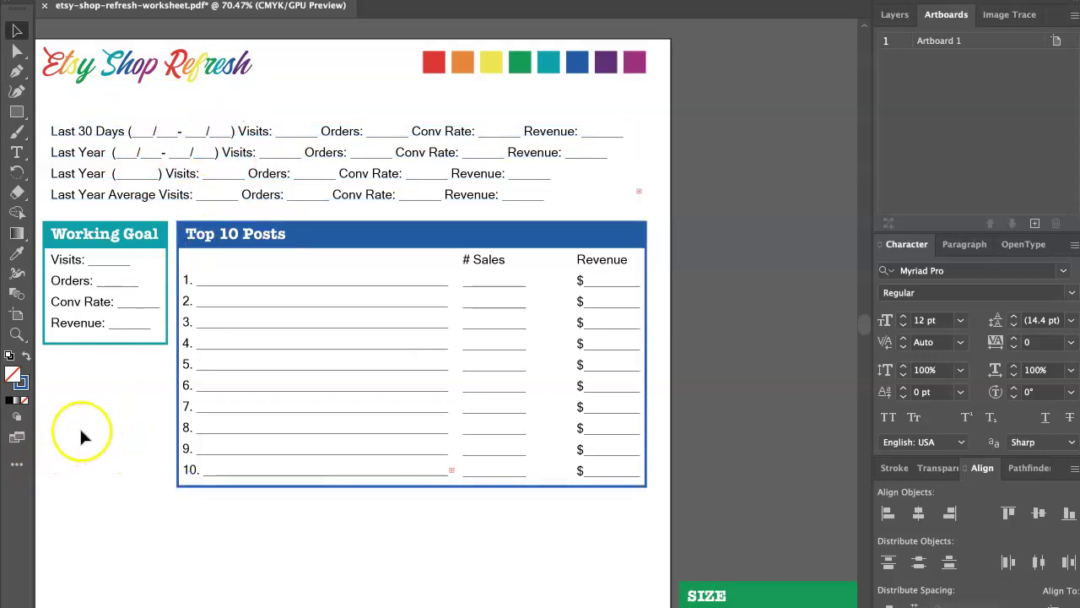
pyautogui.moveTo(82, 436); pyautogui.dragTo(171, 465)
pyautogui.click(757, 443)
# Switch between the notes and the Etsy Stats listings table, leaving the Top 10 Sales notes open at the right
pyautogui.press('super+Tab')
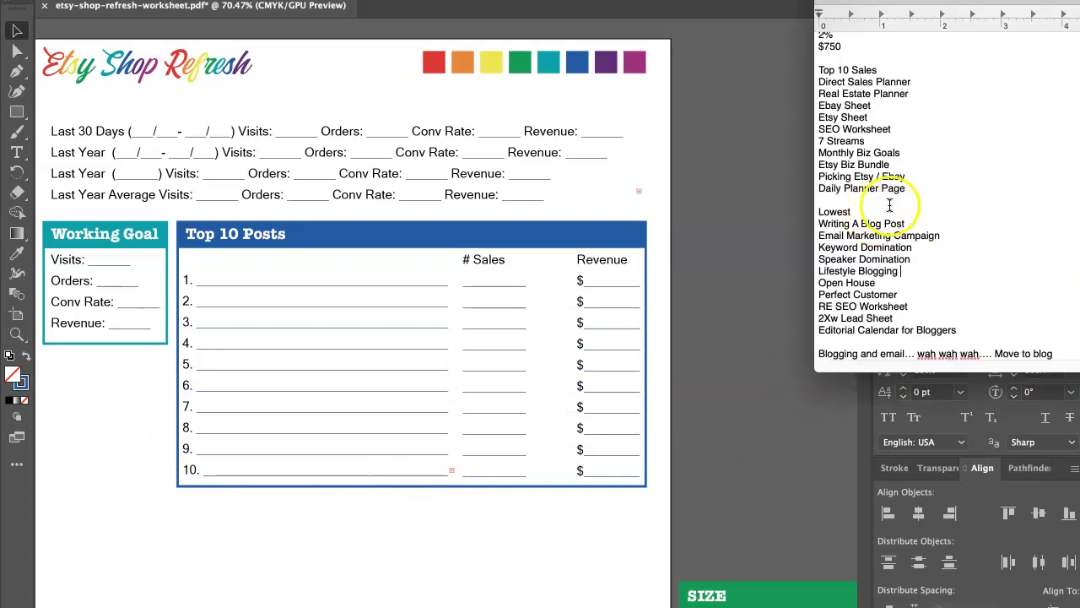
pyautogui.scroll(-1, 888, 206)
pyautogui.scroll(-1, 281, 274)
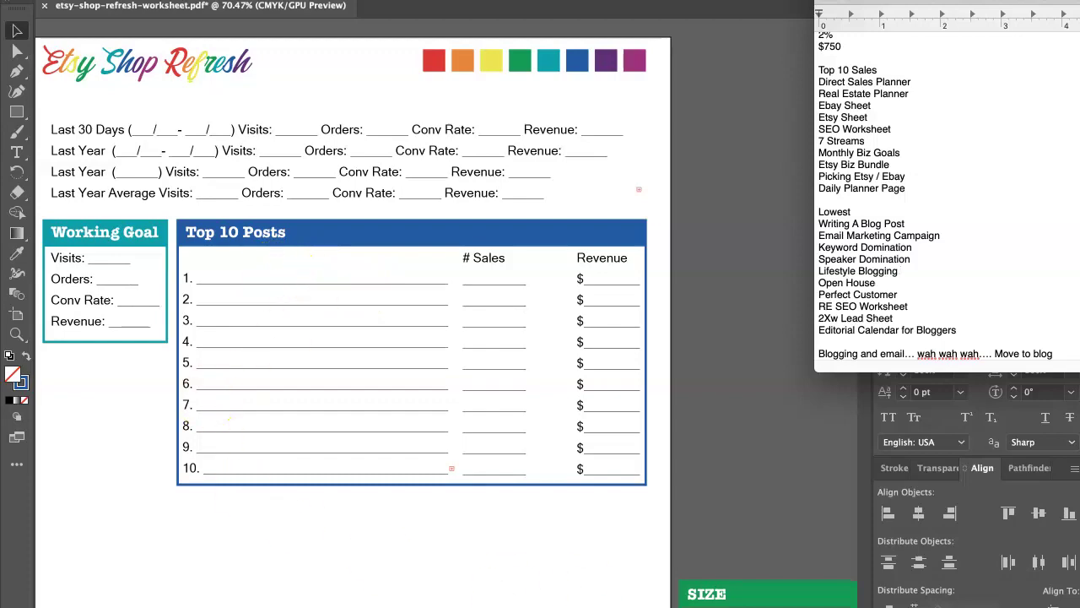
pyautogui.press('super+Tab')
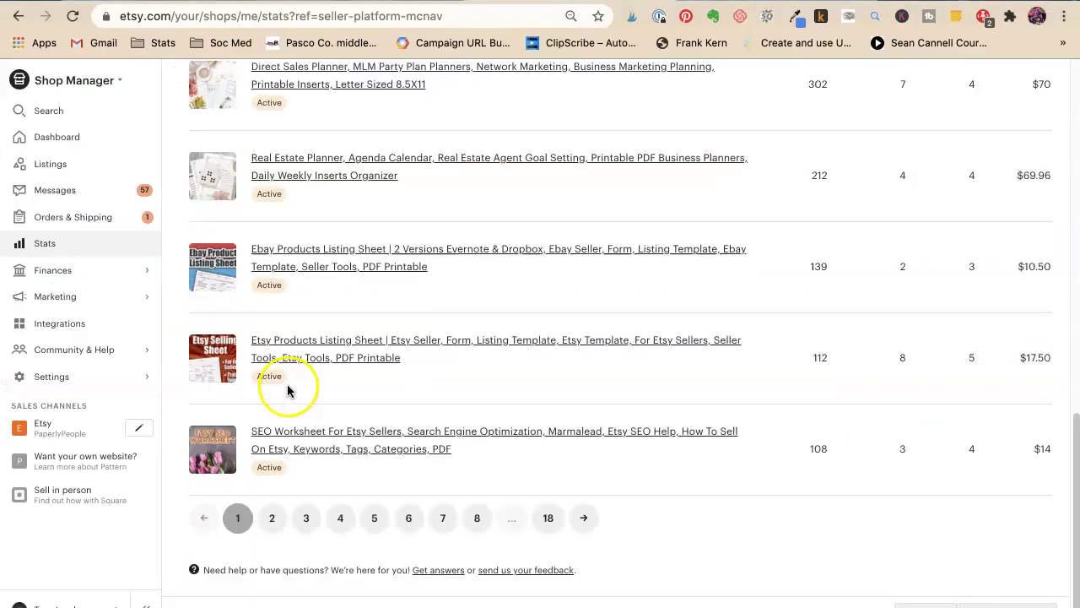
pyautogui.scroll(2, 435, 432)
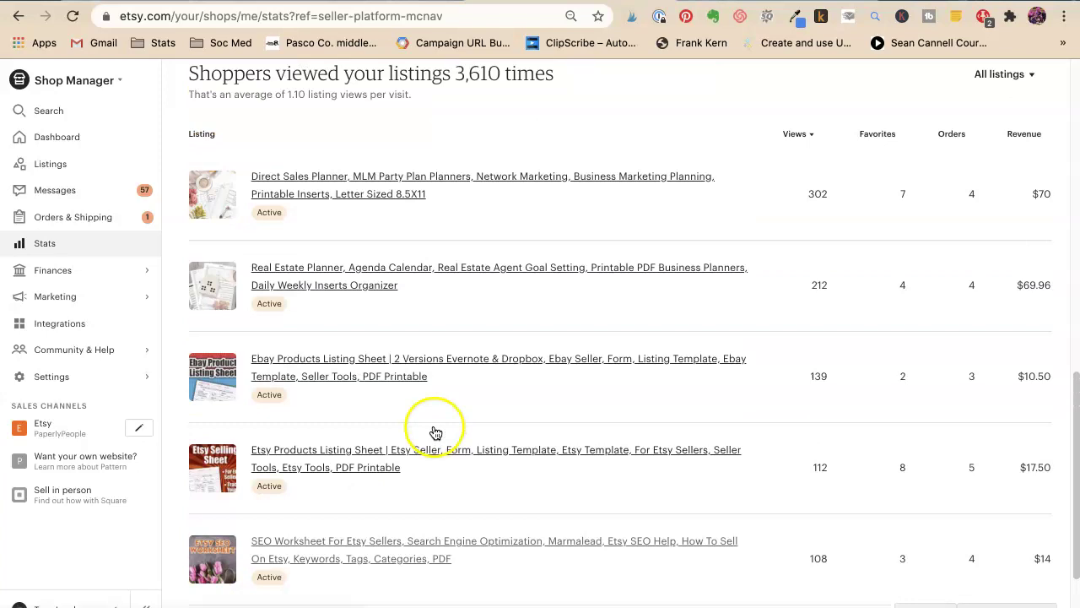
pyautogui.press('super+Tab')
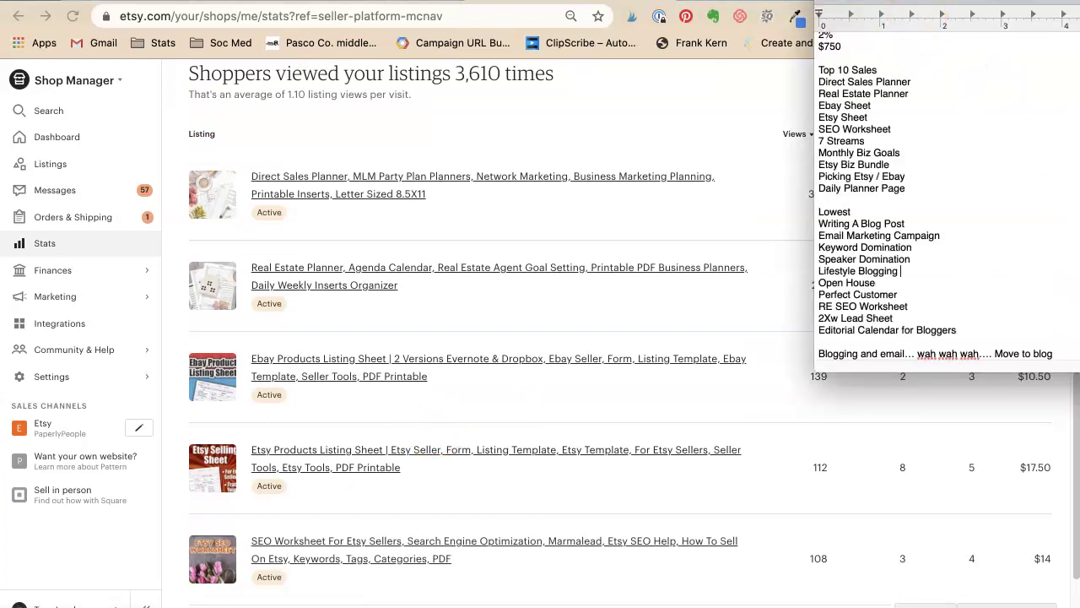
pyautogui.click(892, 138)
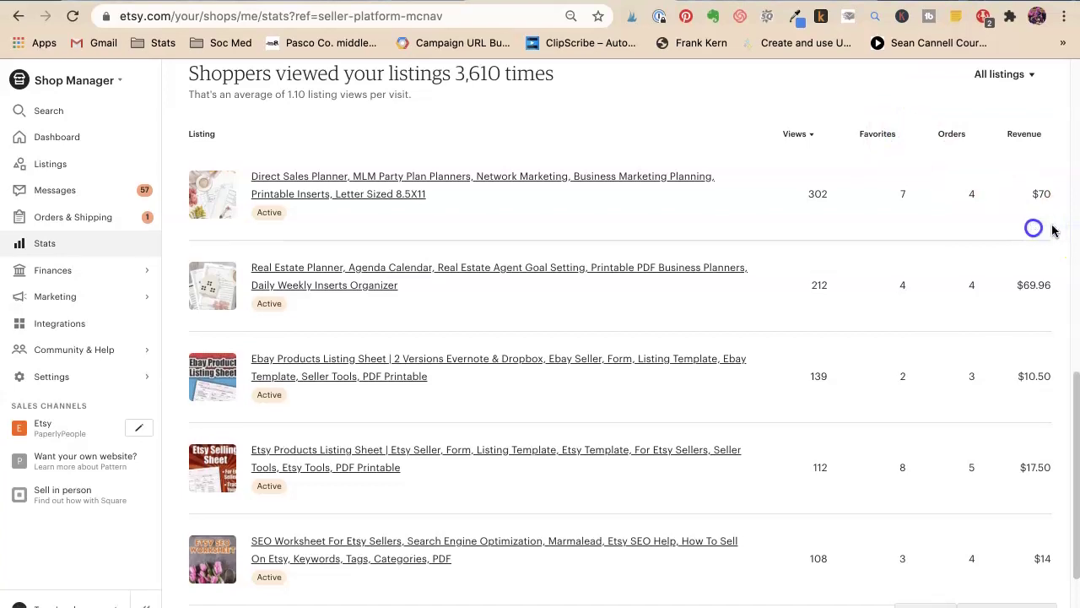
pyautogui.click(1078, 228)
pyautogui.scroll(-5, 1077, 228)
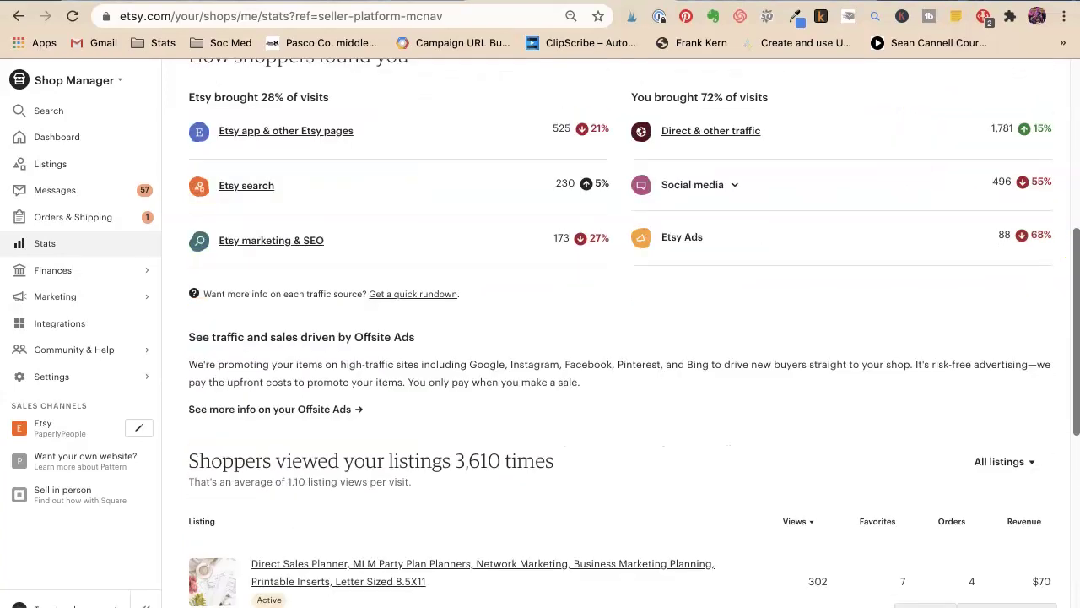
pyautogui.click(1076, 249)
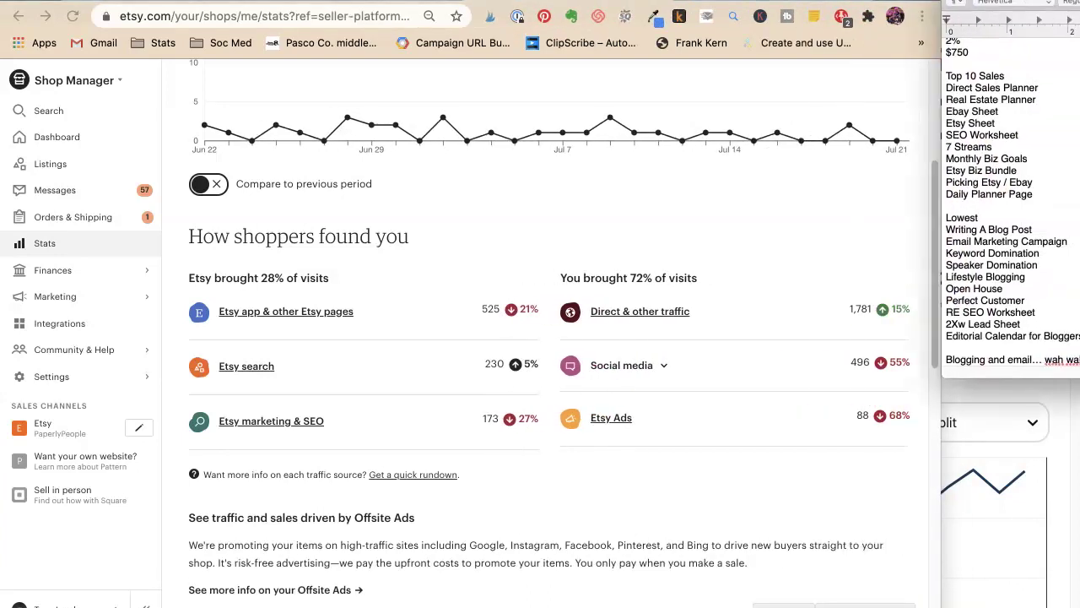
# Add sales and revenue to the notes from Direct Sales Planner through Etsy Sheet (8, $17.50)
pyautogui.click(1033, 76)
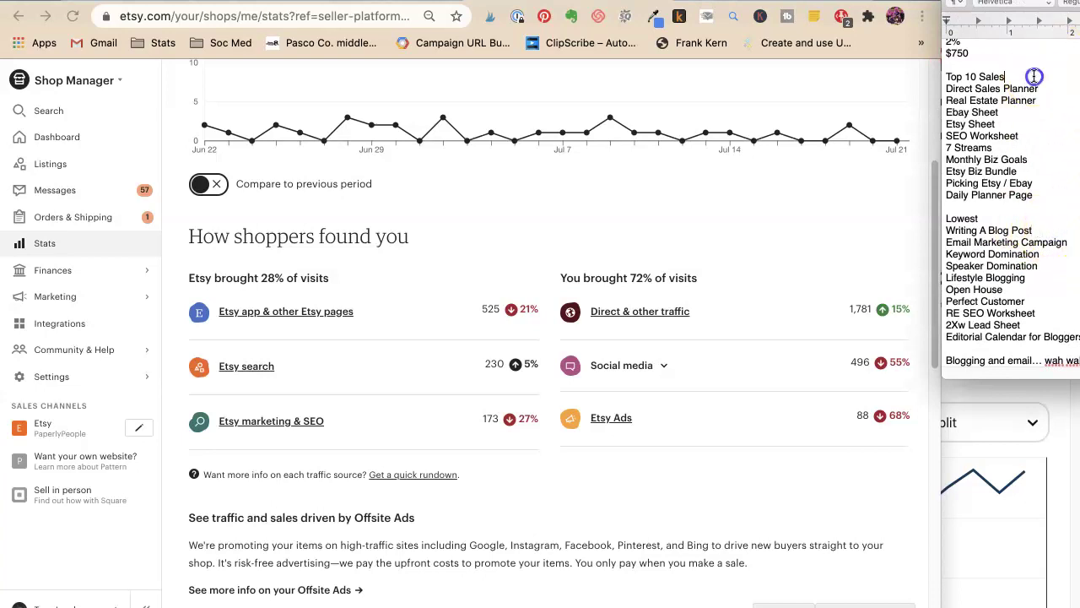
pyautogui.click(1066, 99)
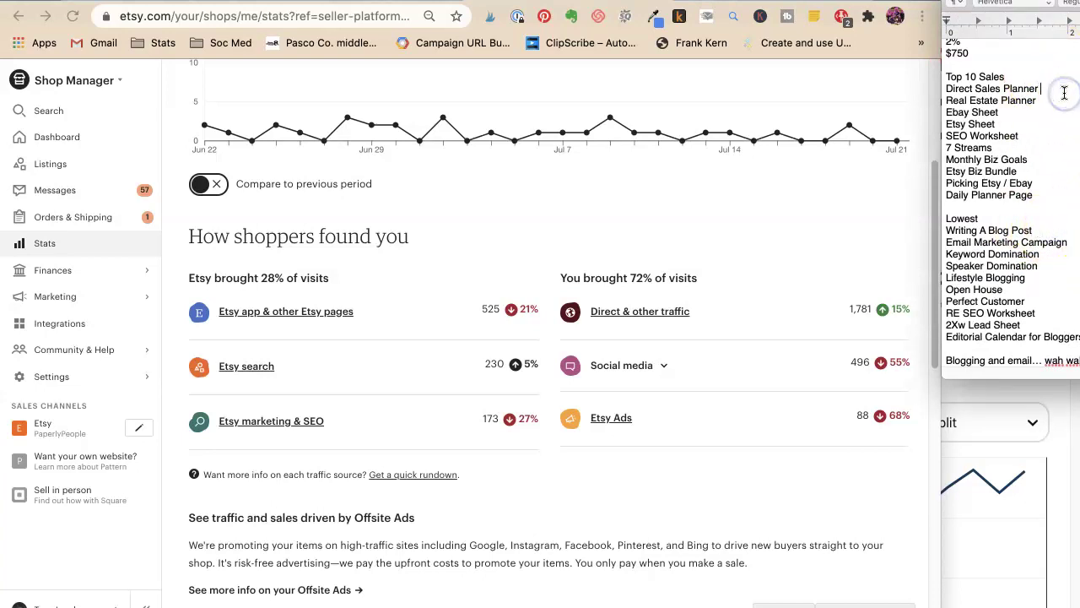
pyautogui.scroll(-10, 633, 262)
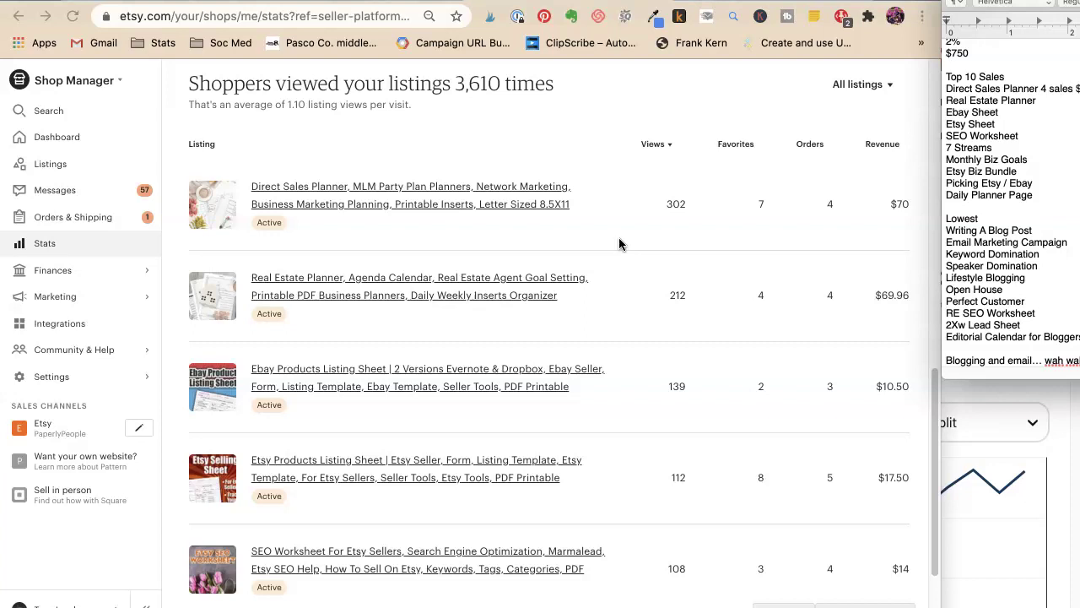
pyautogui.click(1061, 102)
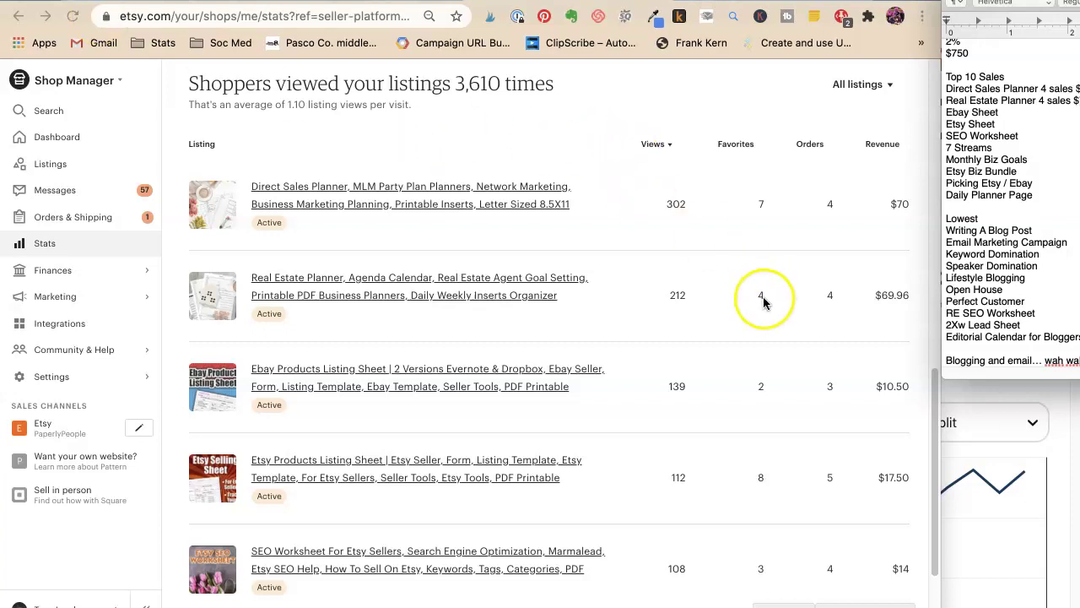
pyautogui.scroll(-1, 764, 302)
pyautogui.click(1023, 111)
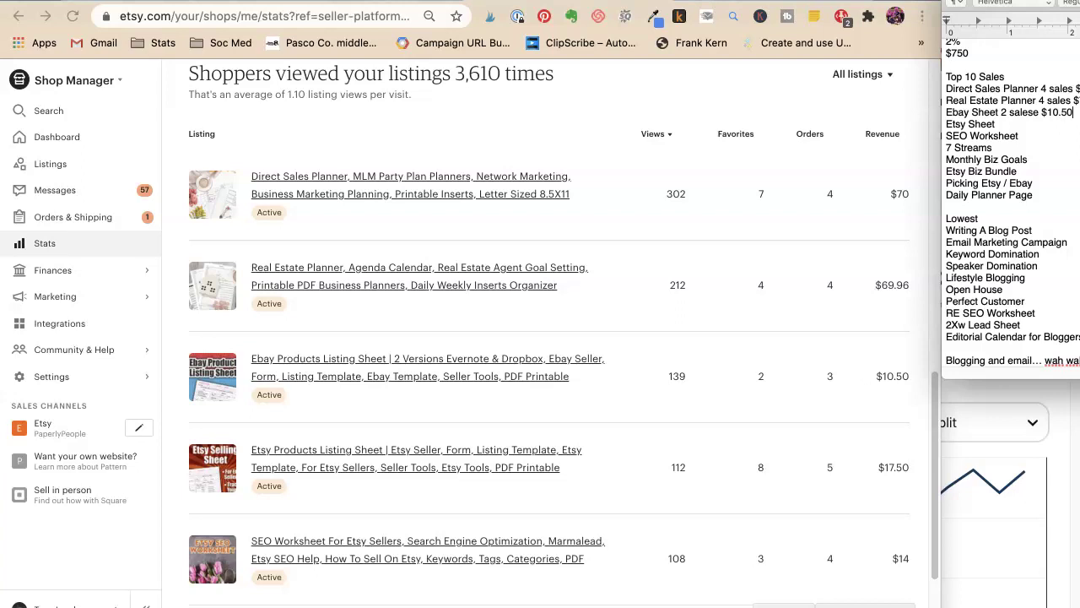
pyautogui.scroll(-1, 667, 356)
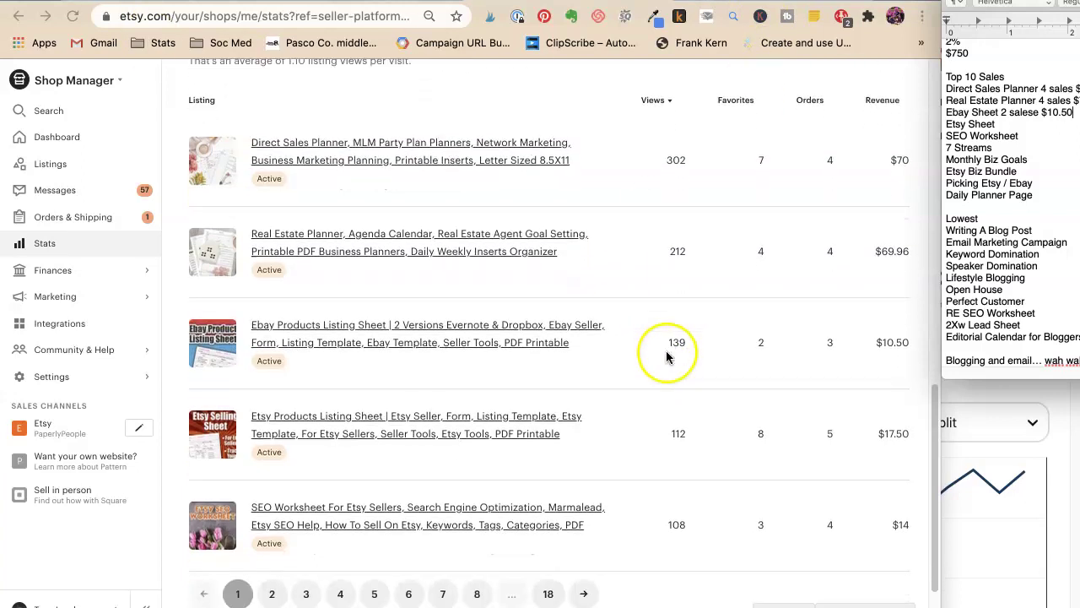
pyautogui.click(1024, 124)
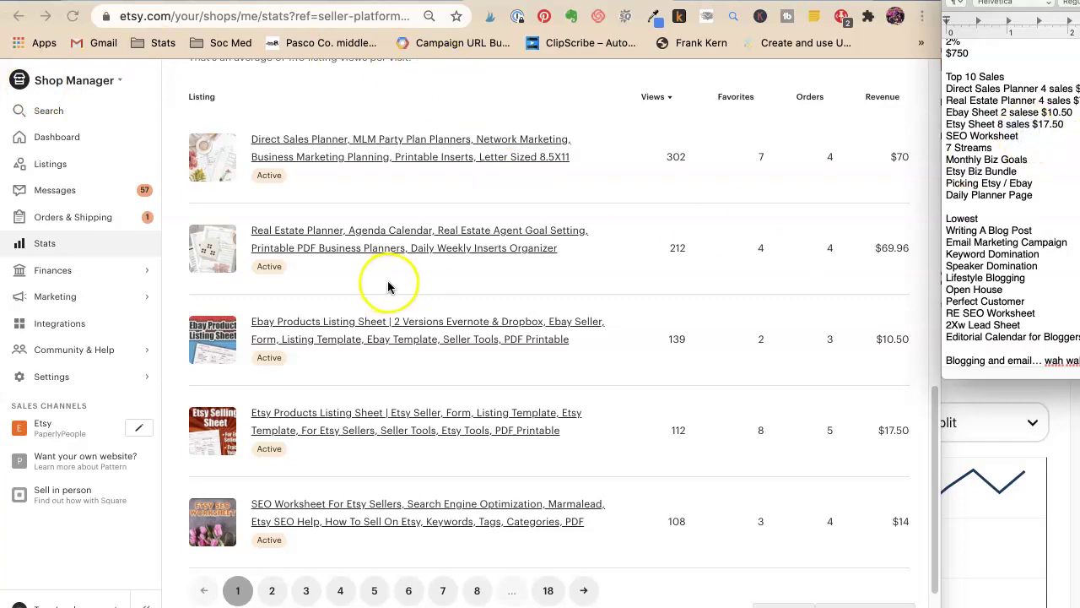
pyautogui.scroll(-1, 393, 287)
# Scroll to the end of page 1 of the stats and record SEO Worksheet as 3 $14
pyautogui.scroll(-1, 390, 286)
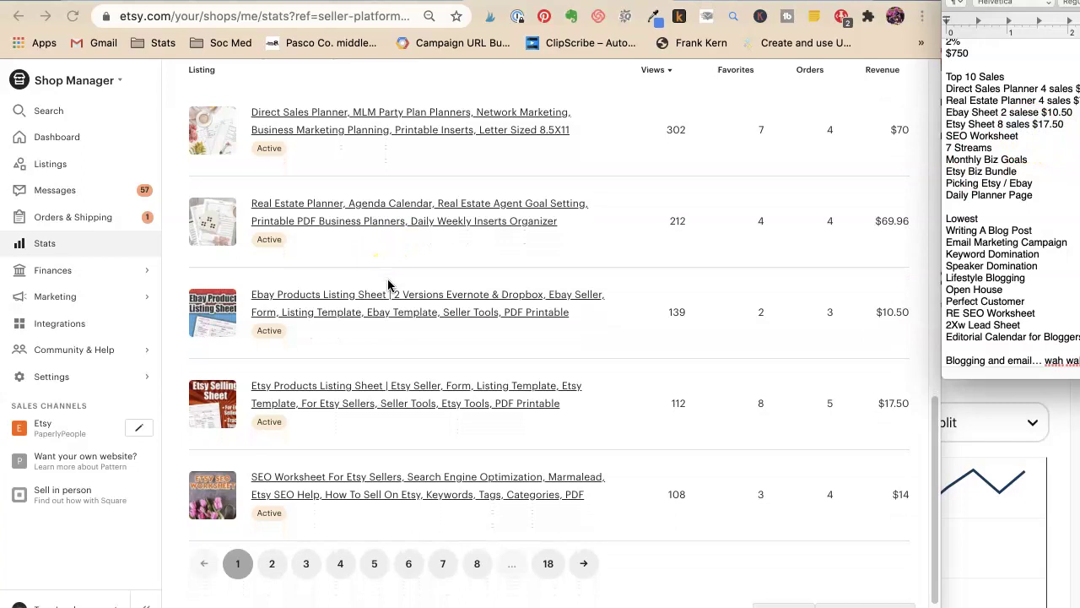
pyautogui.scroll(-4, 389, 285)
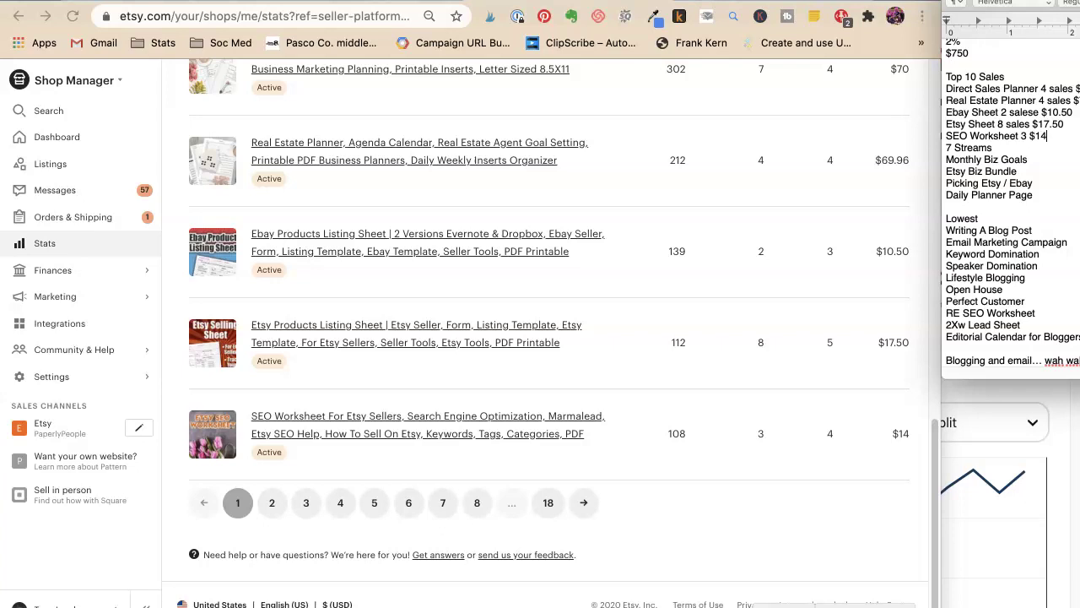
# Open page 2 of the listing stats and cut 7 Streams from the notes
pyautogui.click(272, 503)
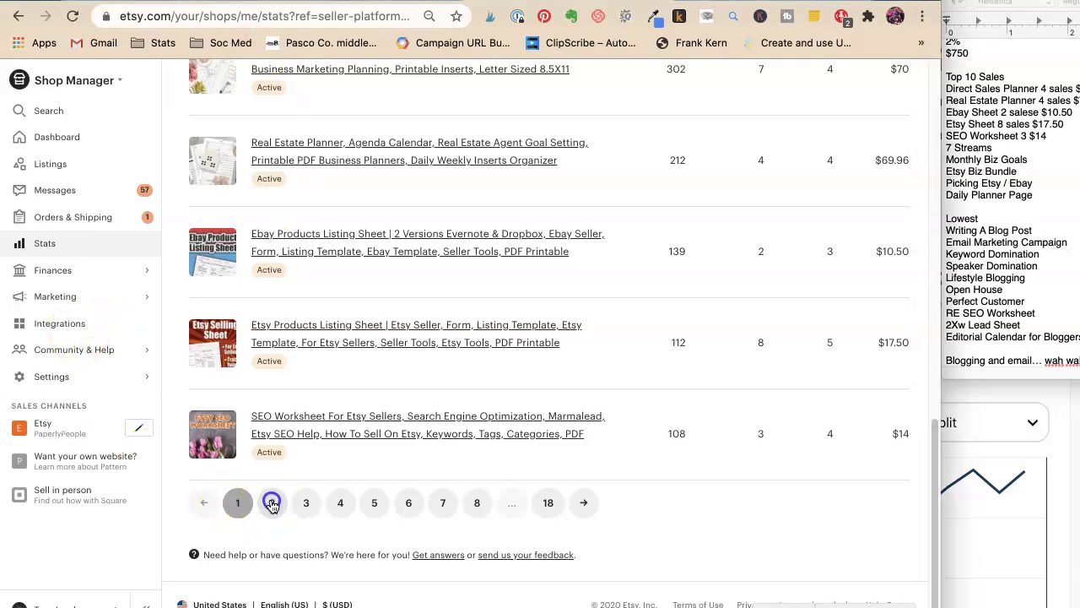
pyautogui.click(1045, 138)
pyautogui.scroll(3, 458, 205)
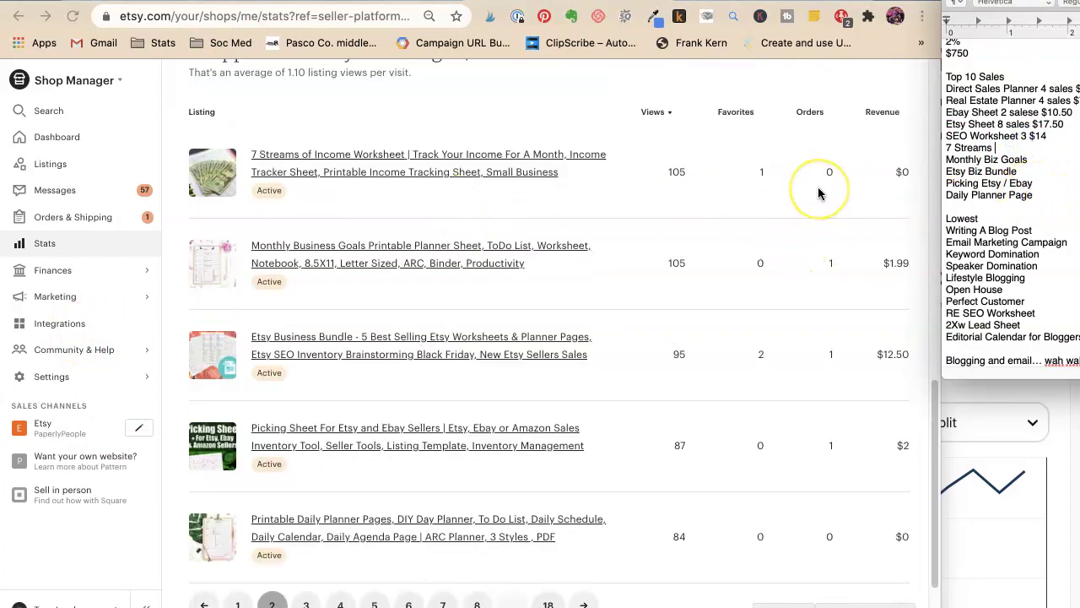
pyautogui.click(764, 195)
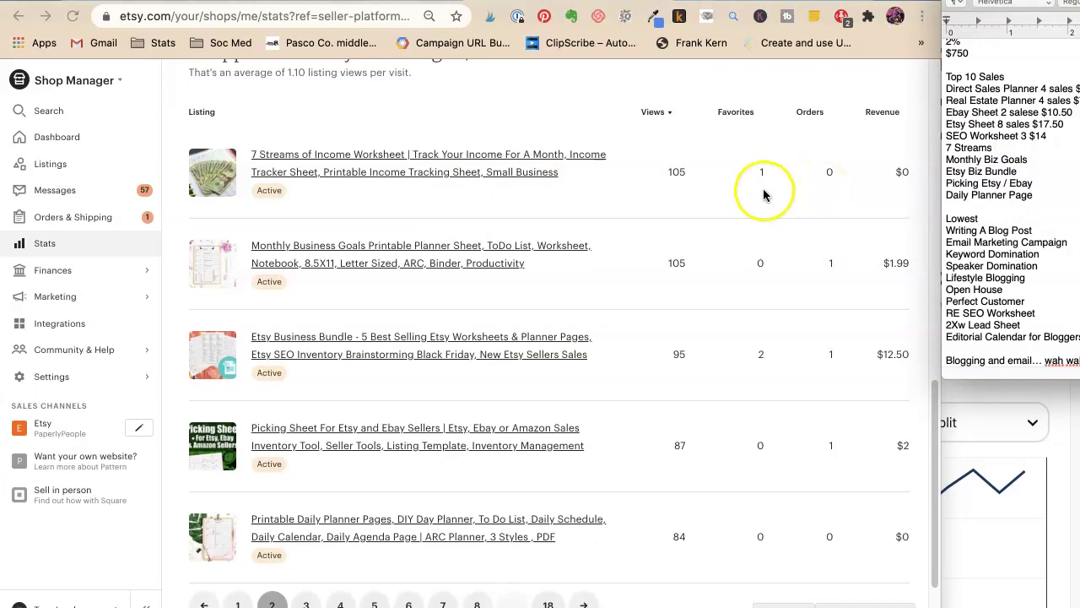
pyautogui.scroll(-1, 767, 196)
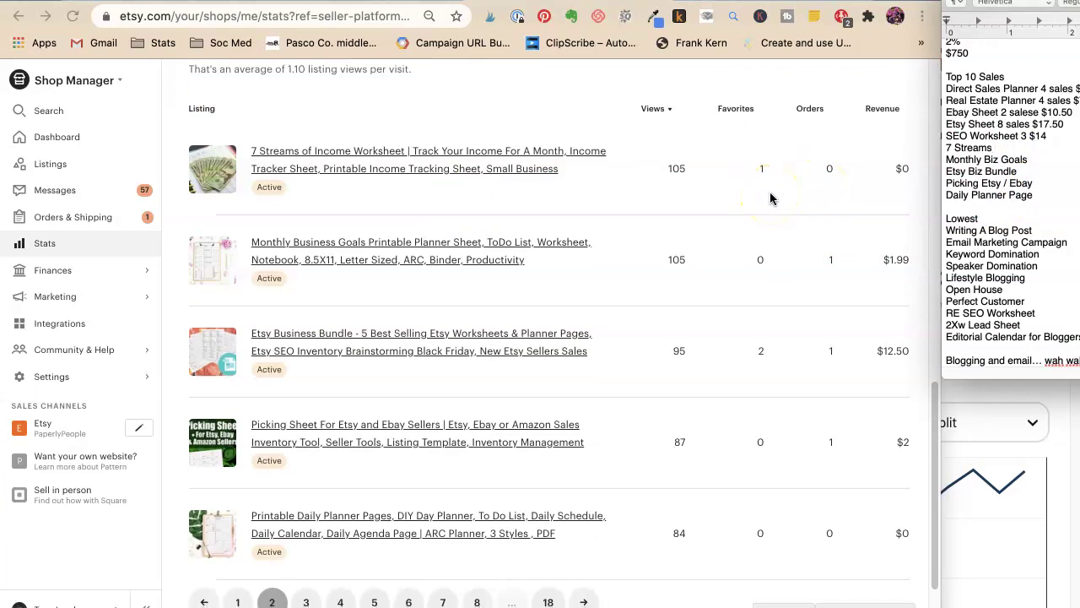
pyautogui.moveTo(995, 148); pyautogui.dragTo(927, 151)
pyautogui.press('super+x')
# Enter sales for Monthly Biz Goals, Etsy Biz Bundle and Picking Etsy / Ebay (1 $2), deleting Daily Planner Page
pyautogui.click(858, 176)
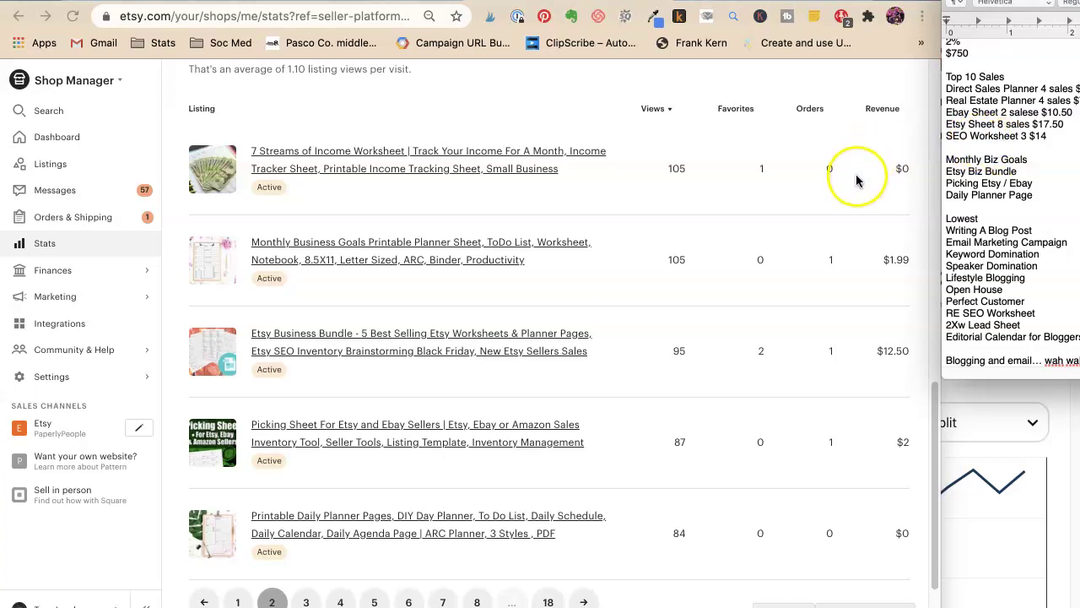
pyautogui.scroll(-1, 834, 202)
pyautogui.scroll(-2, 834, 203)
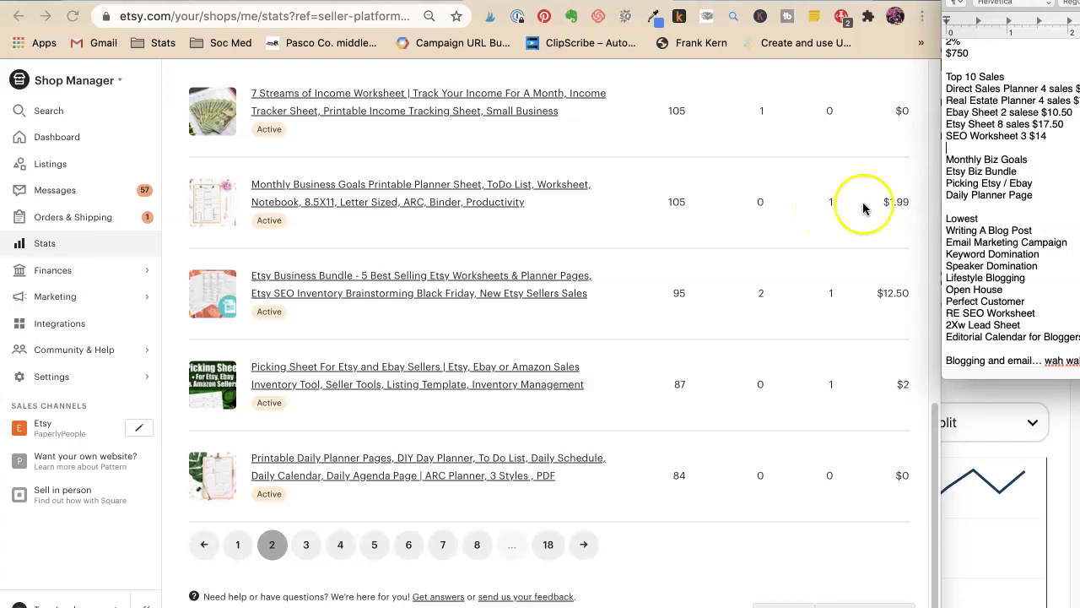
pyautogui.click(1008, 149)
pyautogui.press('BackSpace')
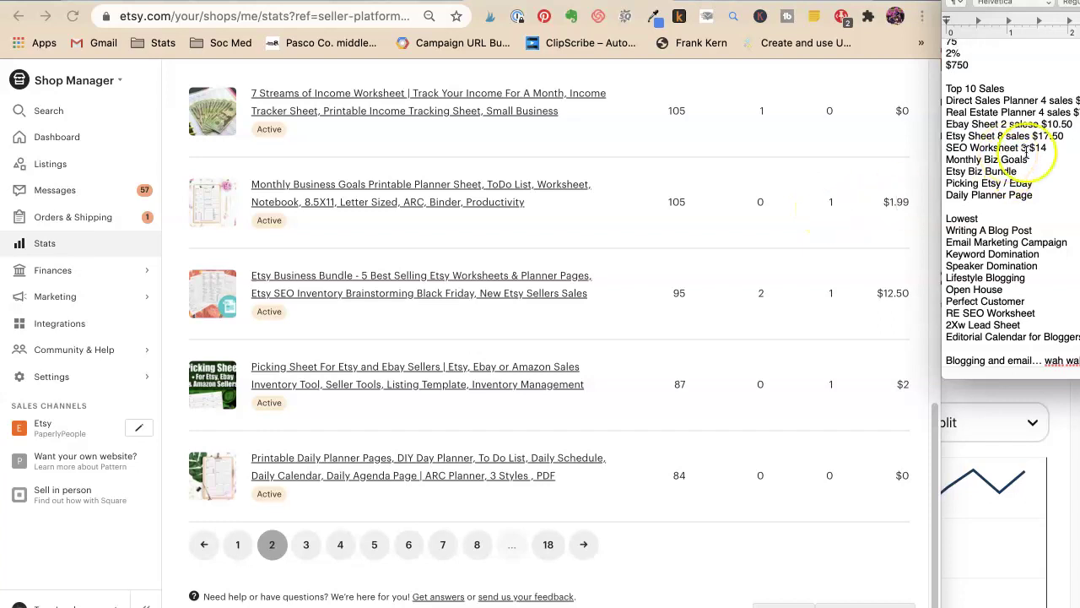
pyautogui.click(1053, 160)
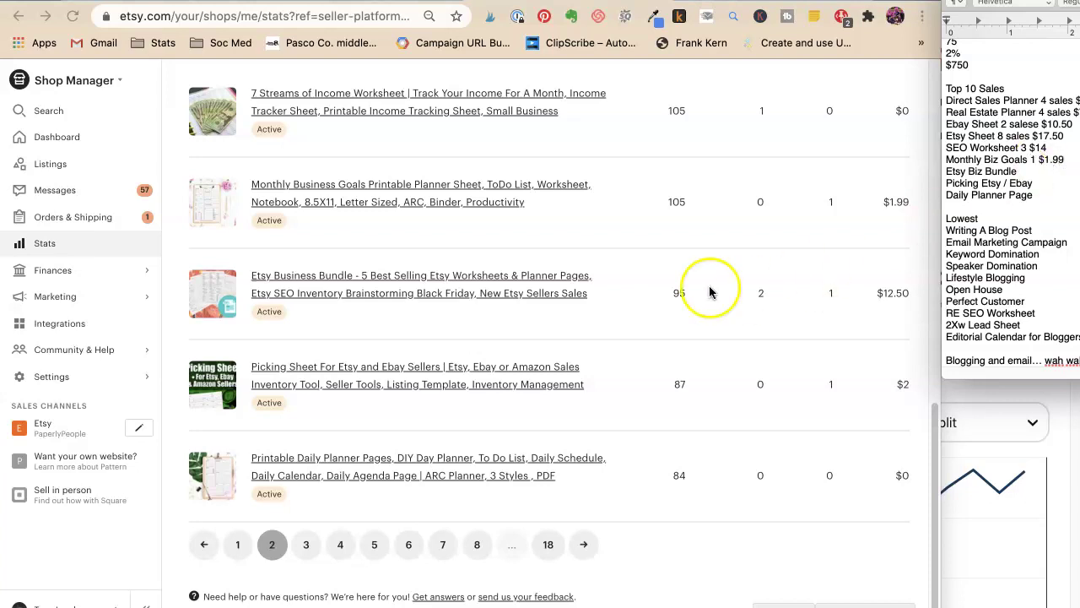
pyautogui.click(1044, 174)
pyautogui.write('1 $12.50')
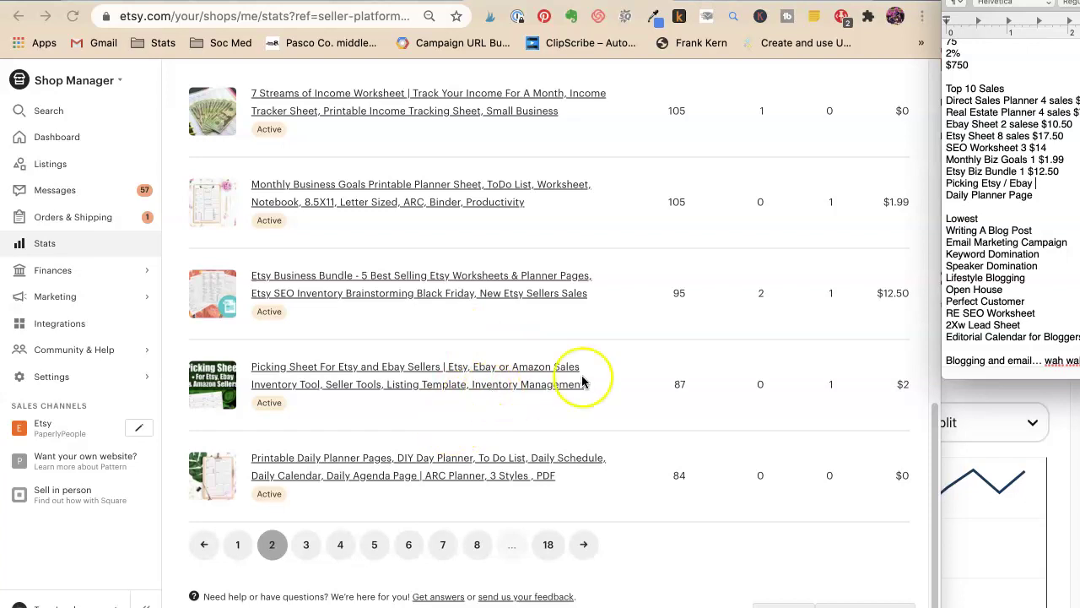
pyautogui.click(1015, 222)
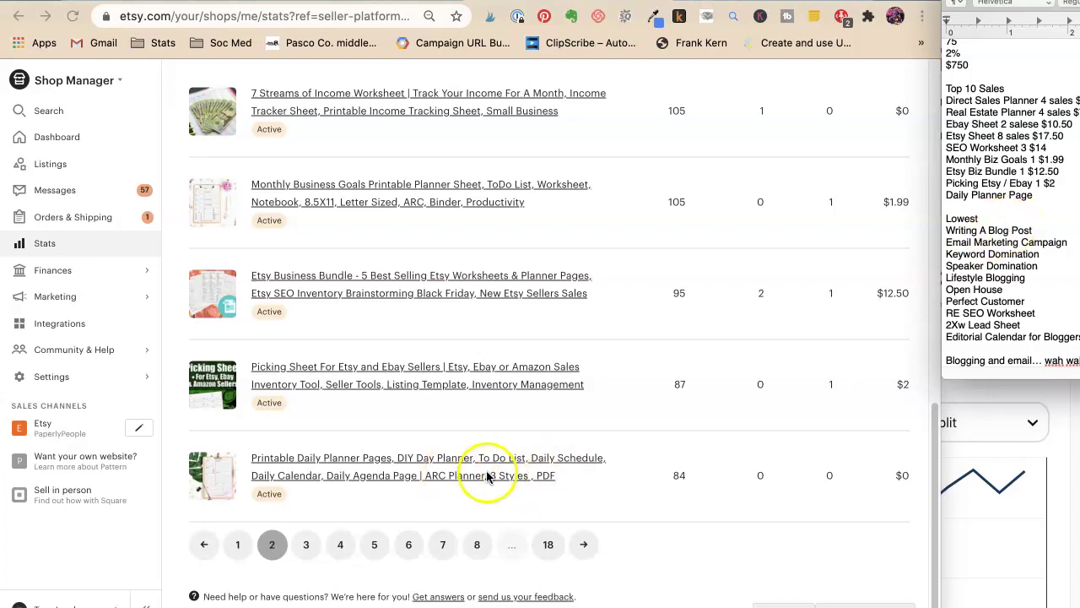
pyautogui.moveTo(1040, 195); pyautogui.dragTo(928, 198)
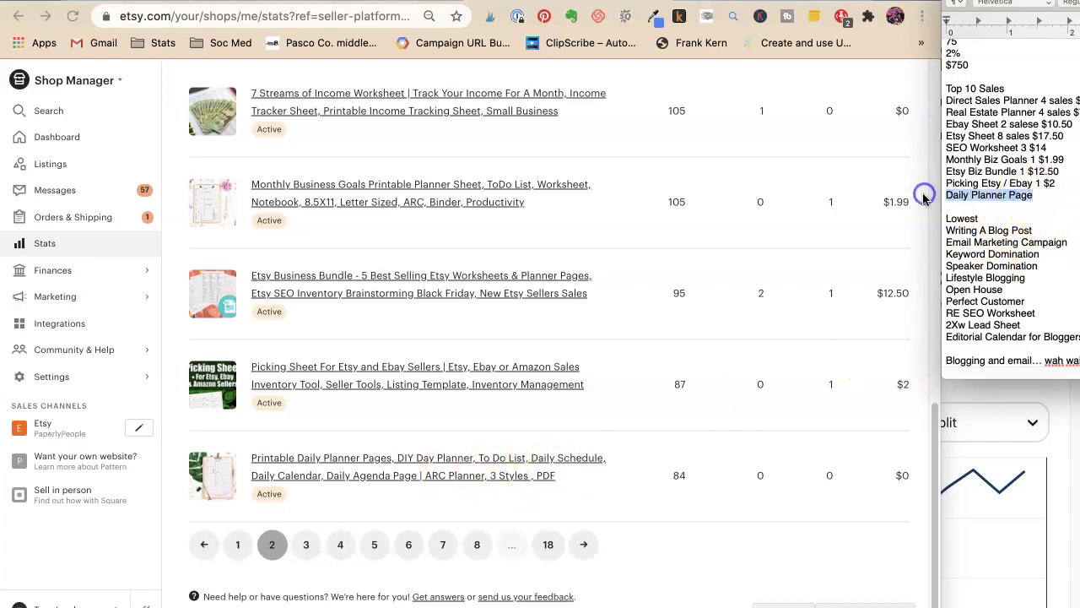
pyautogui.press('BackSpace')
pyautogui.press('BackSpace')
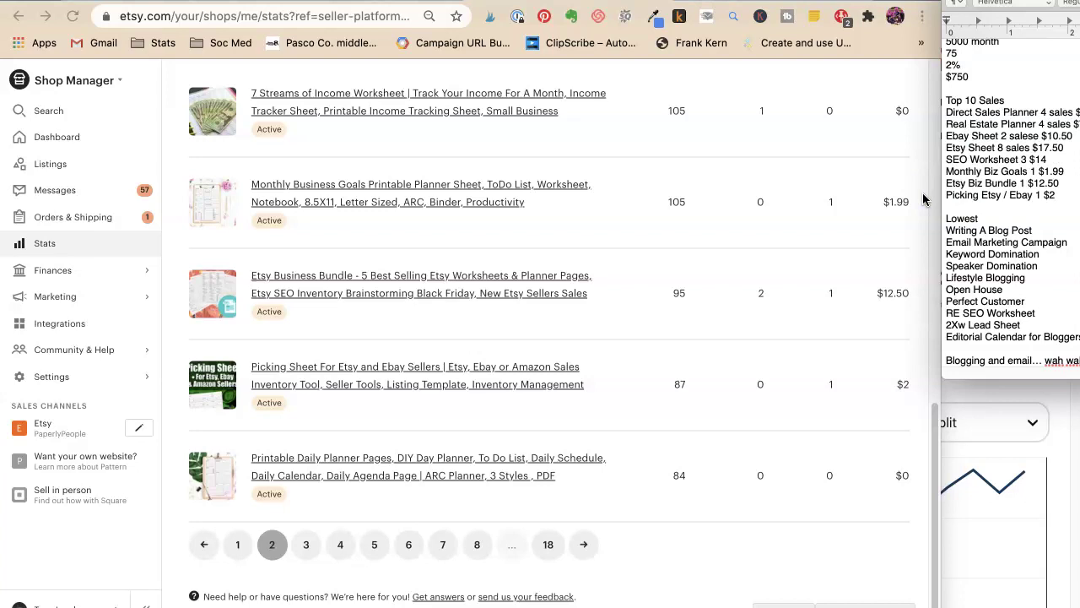
# Add a Proof of concept line below the $750 line
pyautogui.scroll(5, 700, 284)
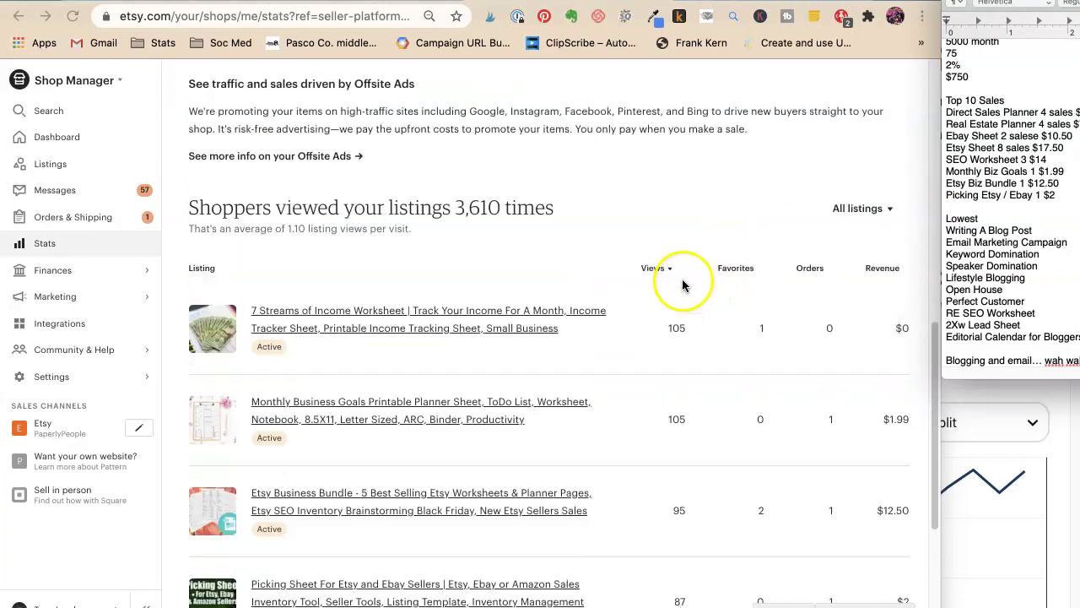
pyautogui.scroll(10, 579, 287)
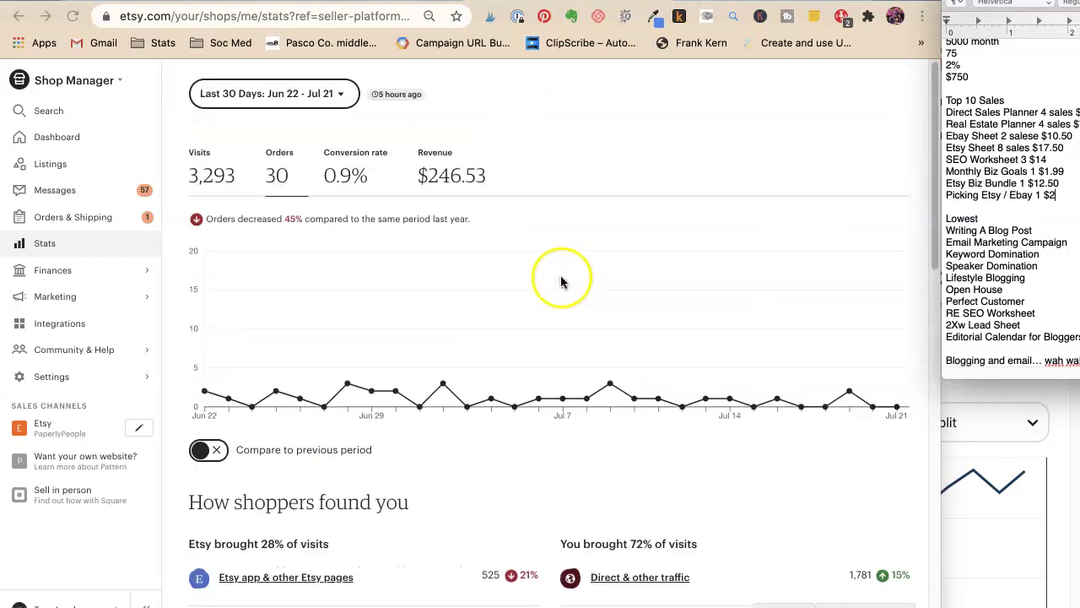
pyautogui.click(1013, 74)
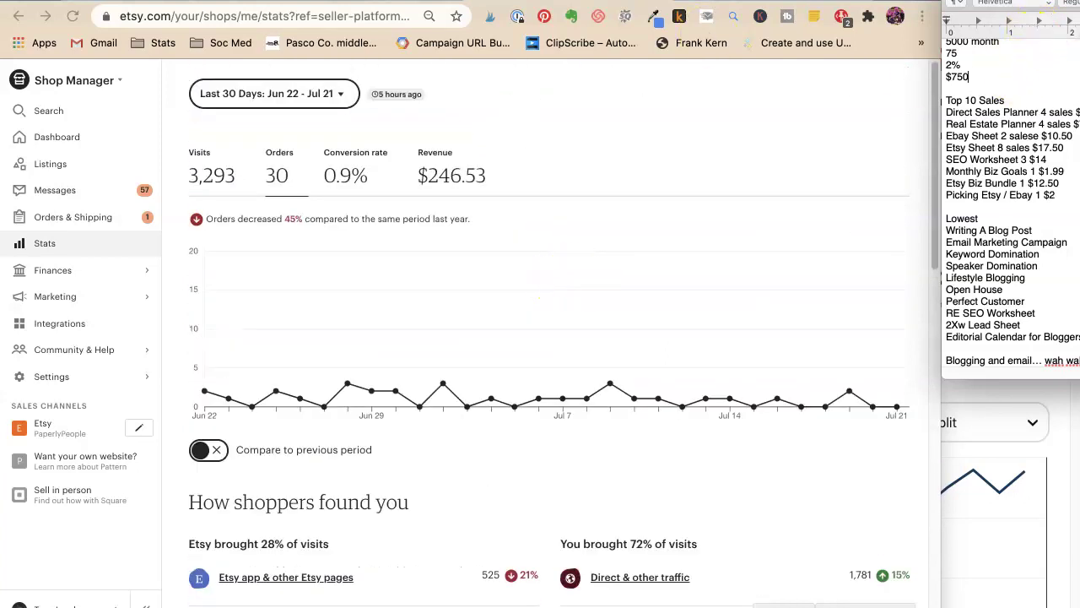
pyautogui.press('Return')
pyautogui.press('Return')
pyautogui.write('pt')
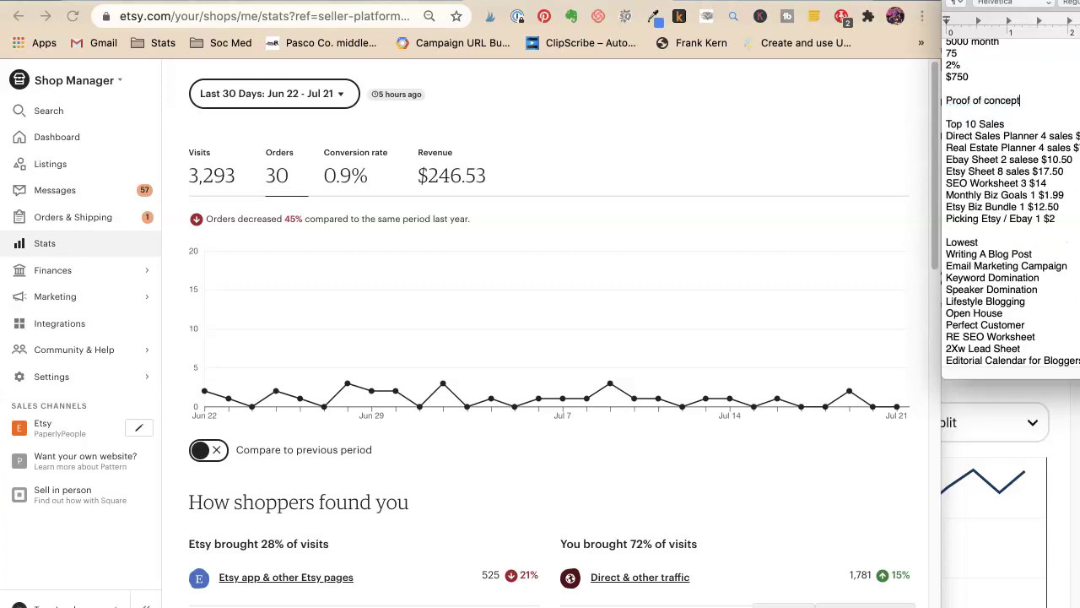
# Change the stats date range from Last 30 Days to This year (Jan – Jul 2020)
pyautogui.click(251, 95)
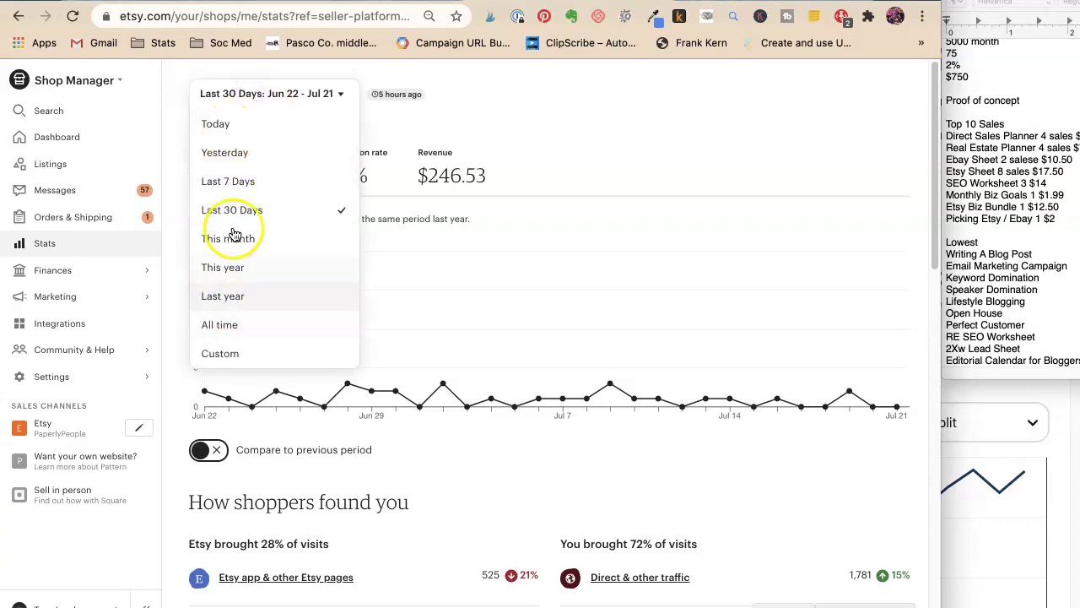
pyautogui.click(224, 268)
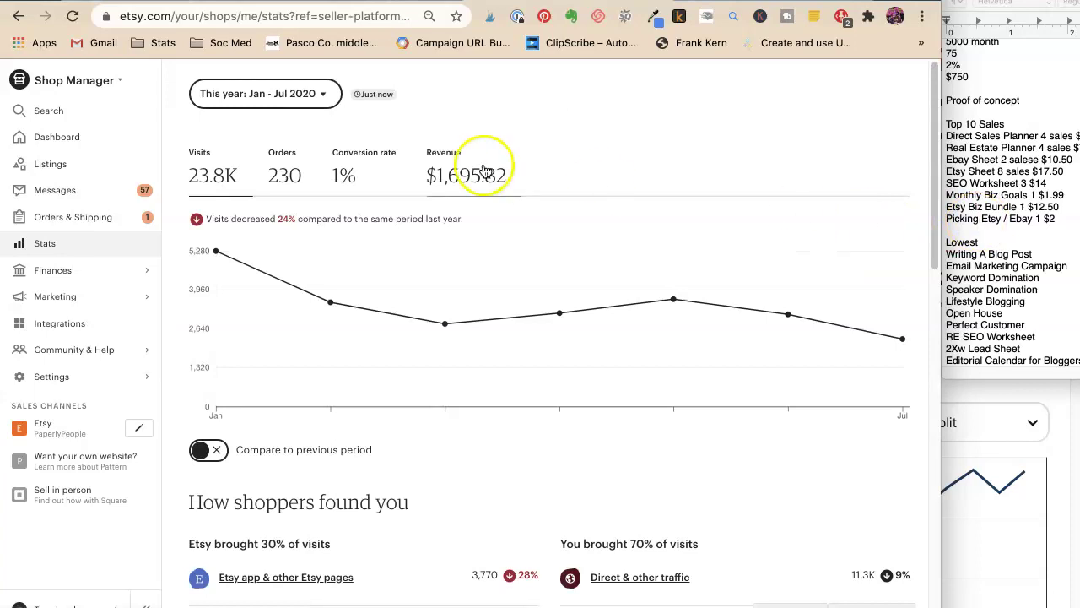
pyautogui.scroll(-1, 495, 174)
pyautogui.moveTo(207, 234)
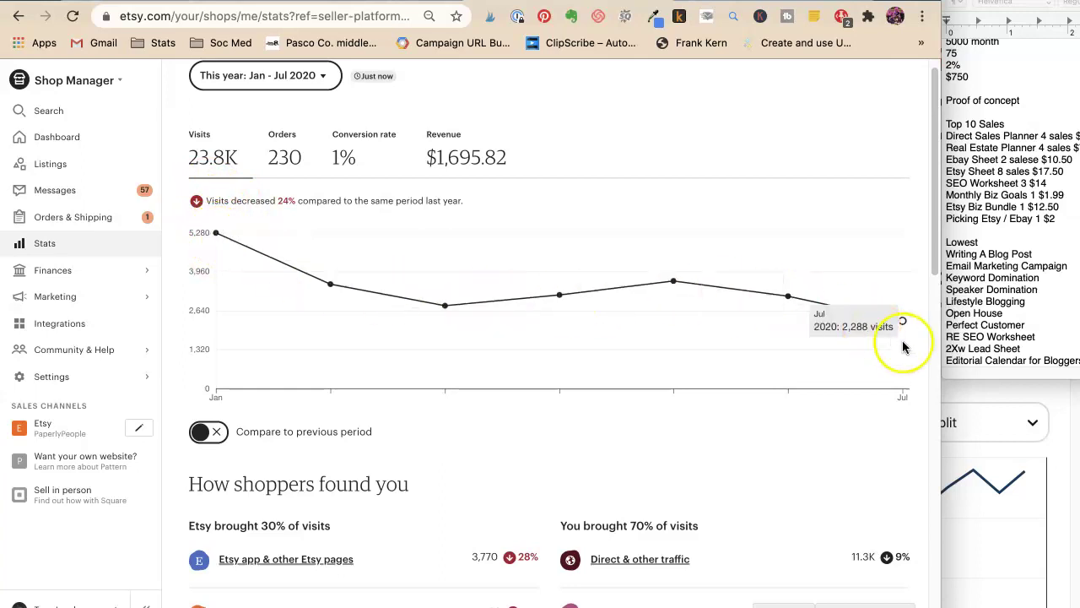
# Scroll to the year's top listings, led by Etsy Products Listing Sheet with 2,071 views and $86.45
pyautogui.scroll(-4, 478, 216)
pyautogui.scroll(-4, 478, 216)
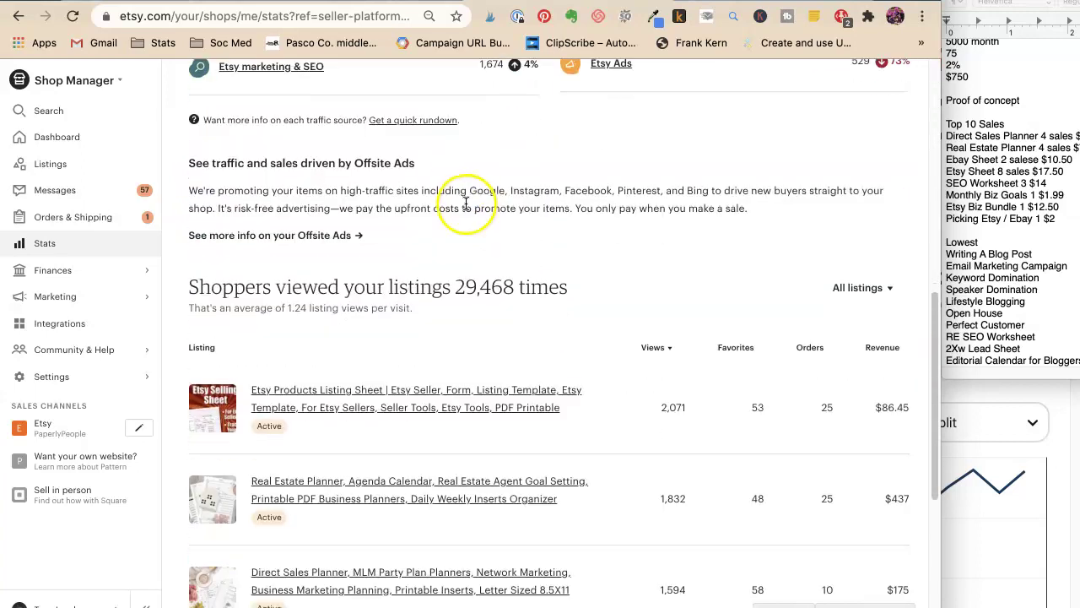
pyautogui.scroll(-1, 465, 204)
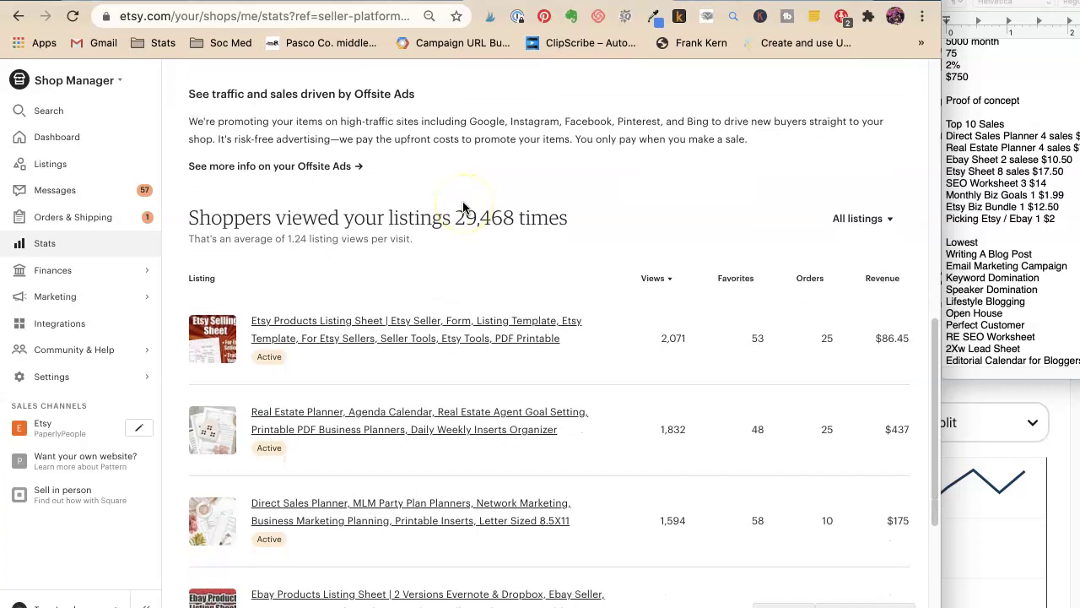
pyautogui.scroll(-1, 463, 204)
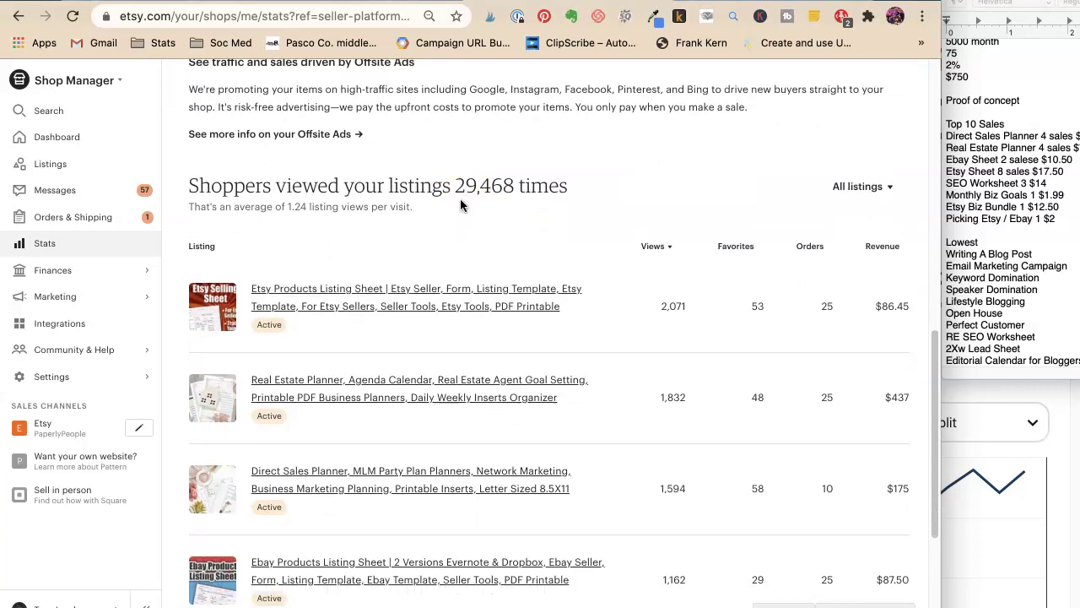
pyautogui.scroll(-2, 461, 204)
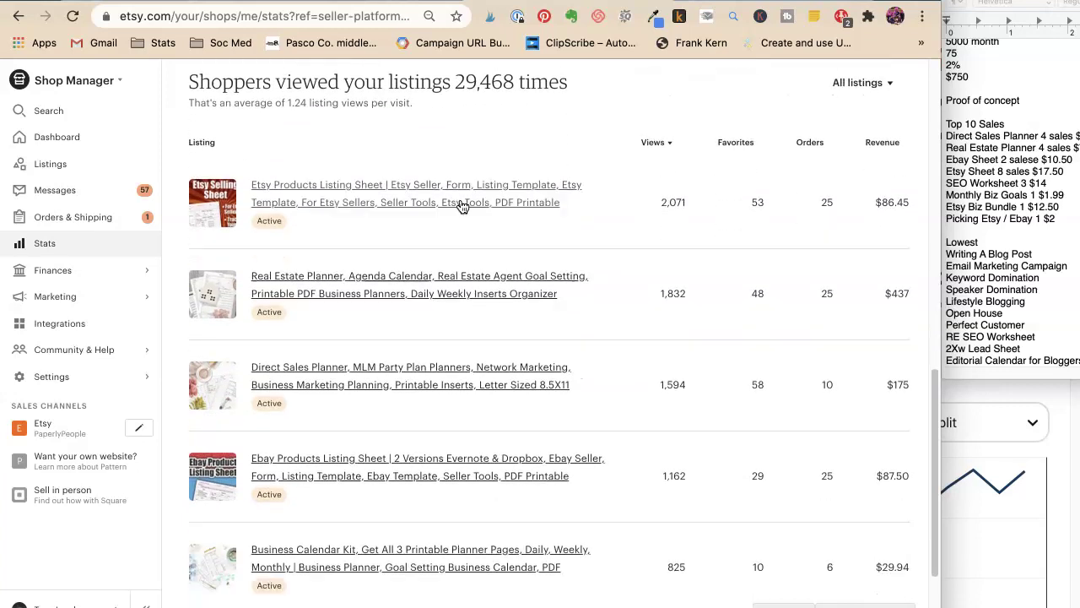
pyautogui.scroll(-1, 460, 205)
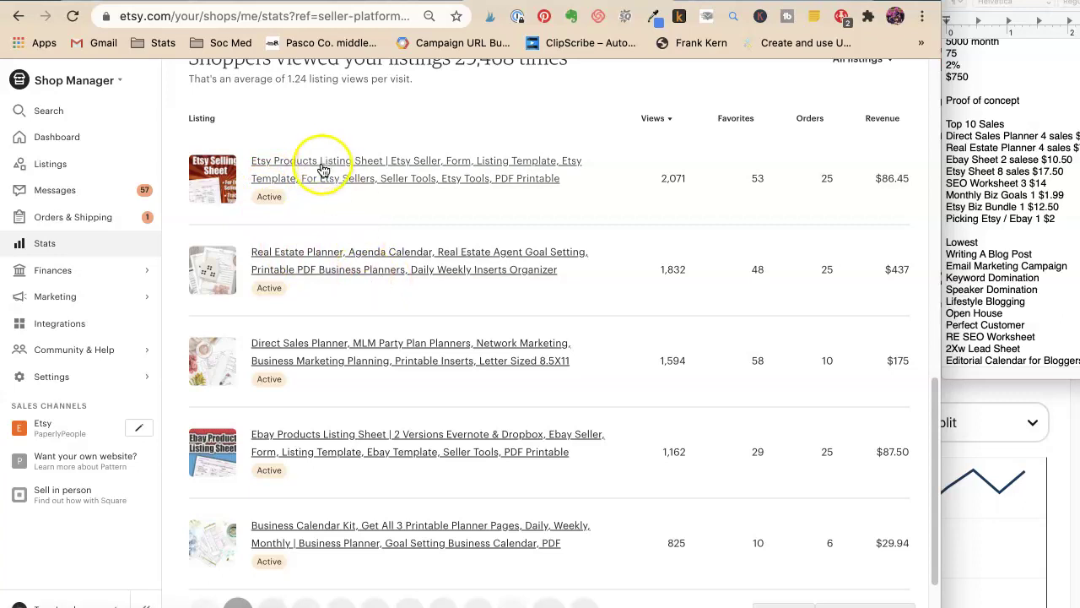
pyautogui.click(975, 212)
pyautogui.click(975, 164)
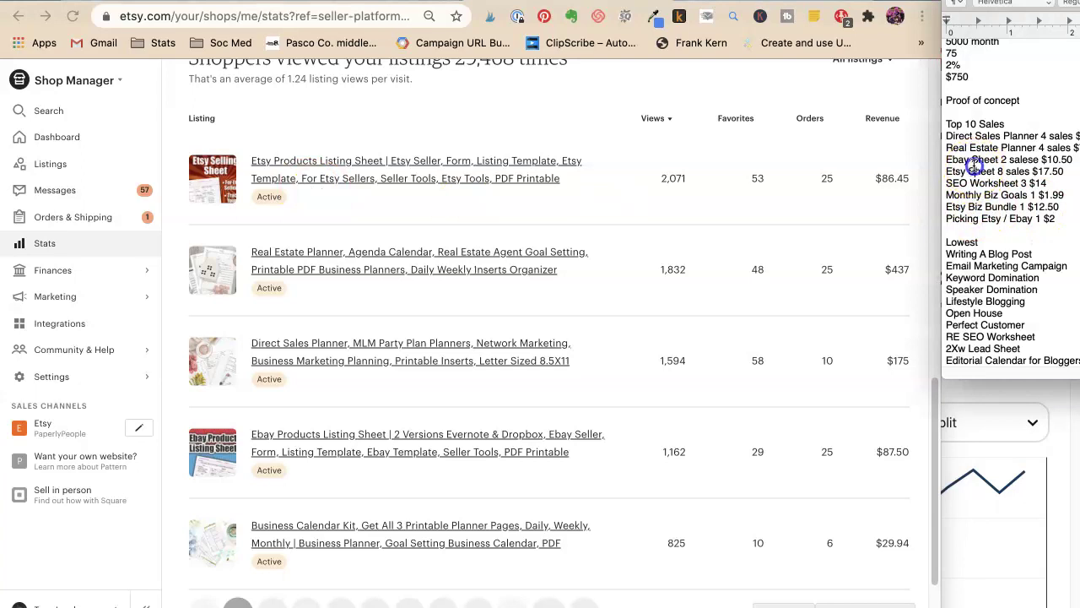
pyautogui.scroll(-2, 458, 212)
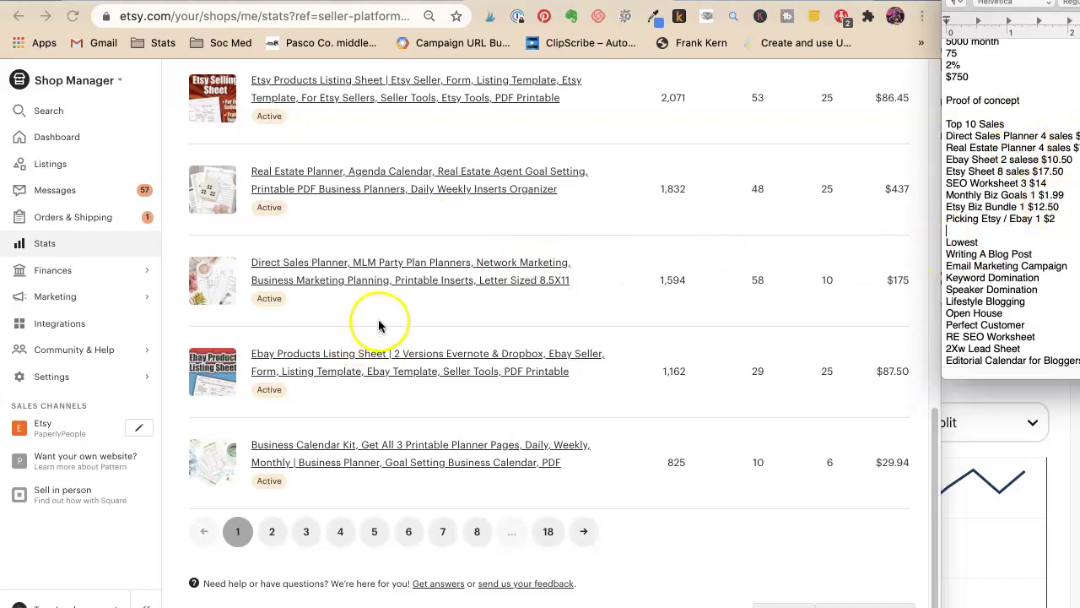
# Add Business Calendar Kit on a new line after Picking Etsy / Ebay in the notes
pyautogui.scroll(-1, 378, 323)
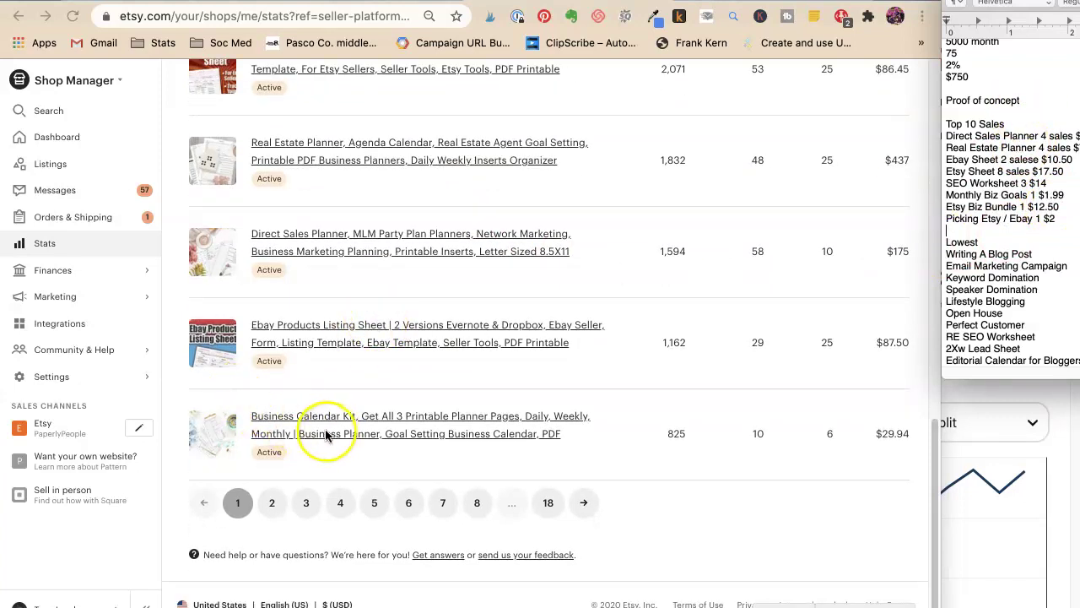
pyautogui.click(1056, 218)
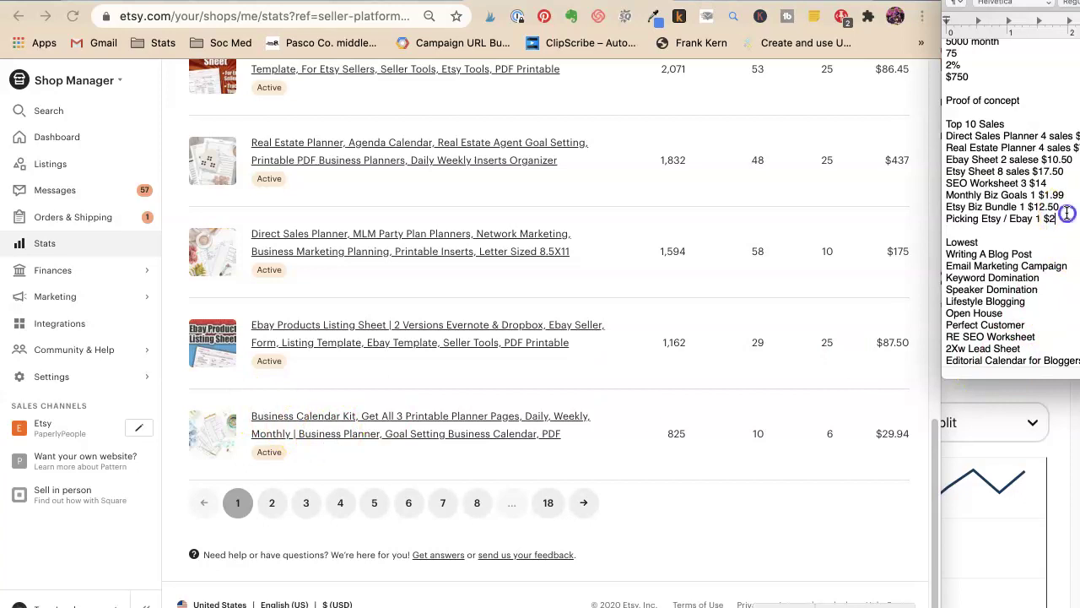
pyautogui.press('Return')
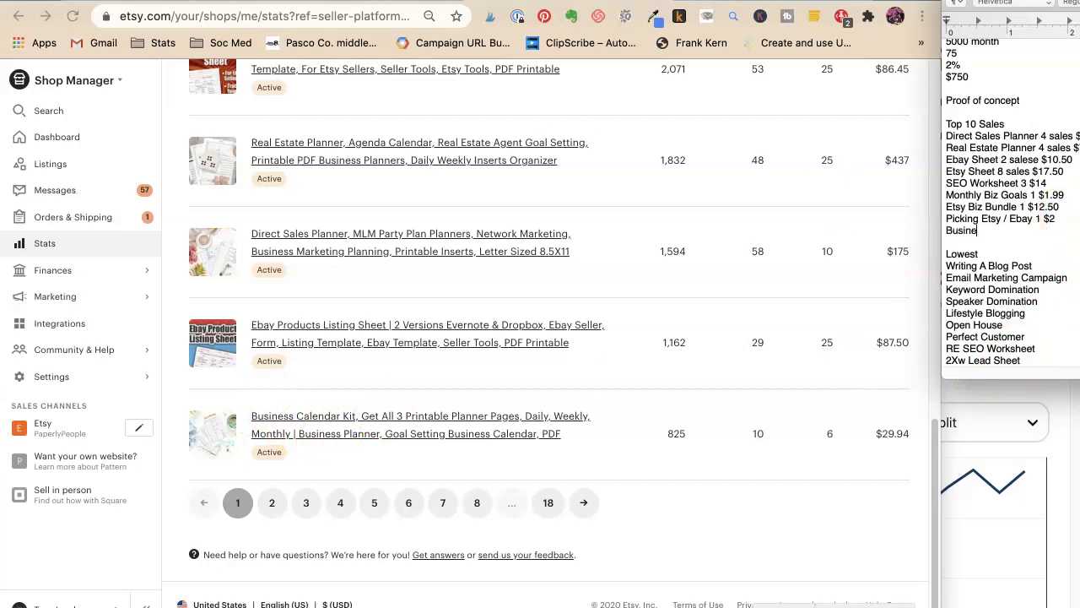
pyautogui.write('Business Calendar Kit')
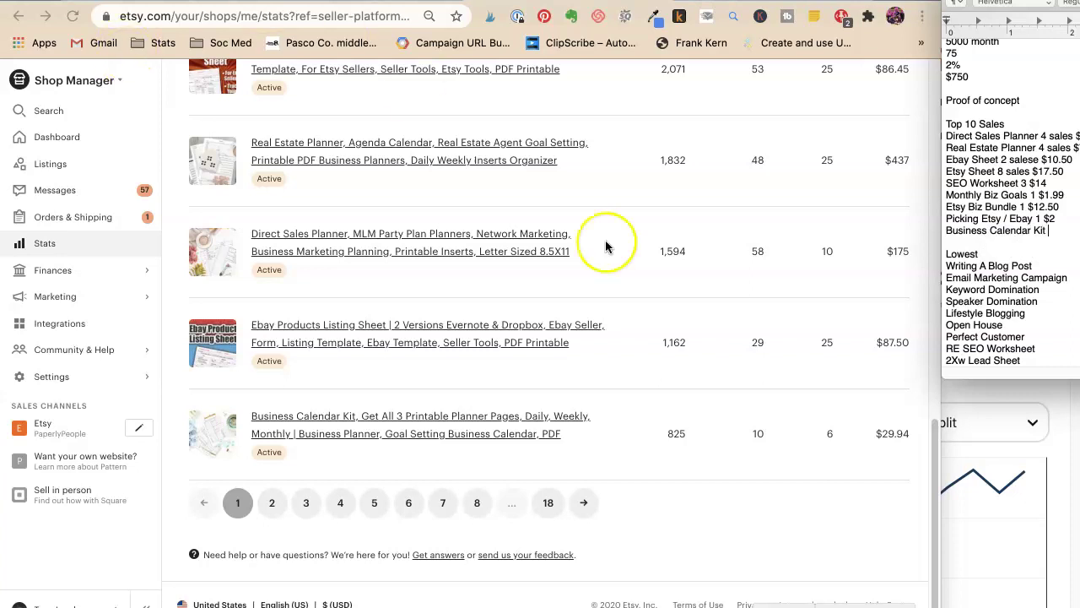
# Review page 2 of the listing stats, then start an Etsy Seller Planner line below Business Calendar Kit
pyautogui.click(266, 502)
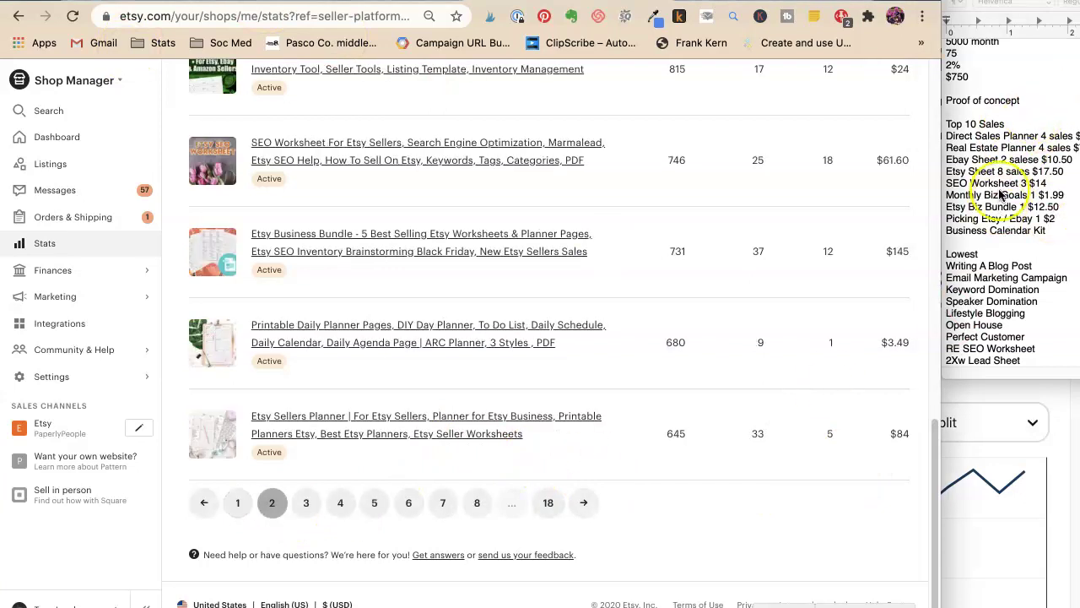
pyautogui.scroll(3, 436, 306)
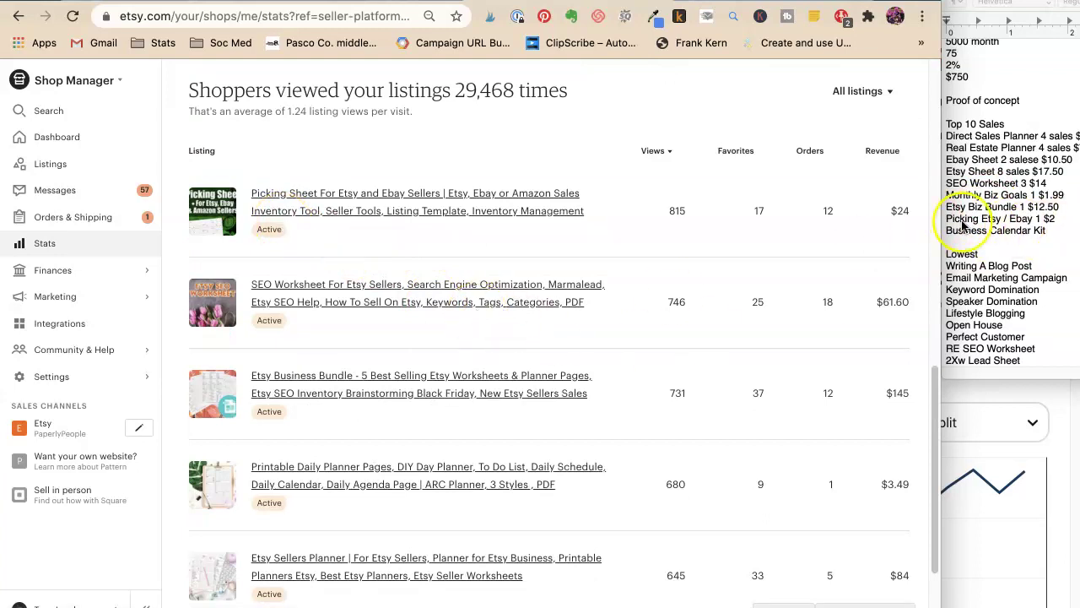
pyautogui.scroll(-1, 489, 328)
pyautogui.scroll(-3, 490, 325)
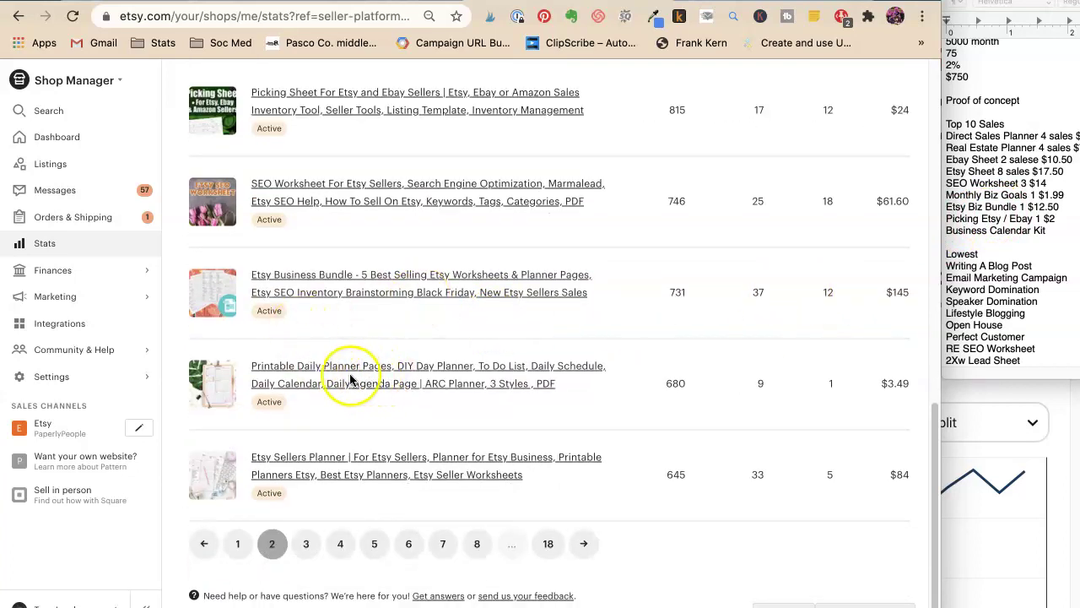
pyautogui.scroll(2, 443, 390)
pyautogui.scroll(-3, 434, 388)
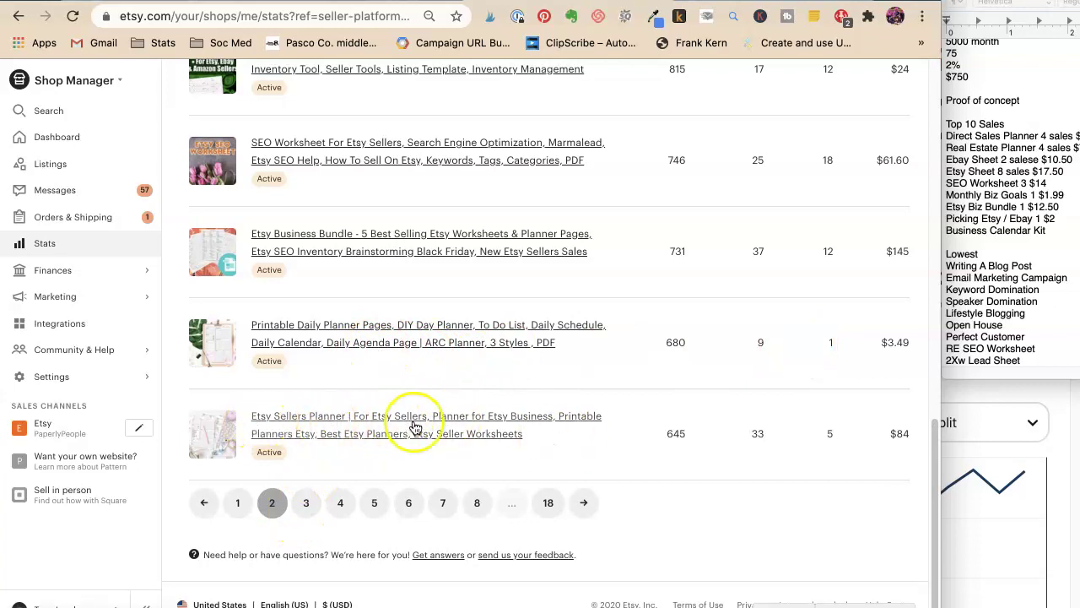
pyautogui.click(993, 244)
pyautogui.click(1050, 231)
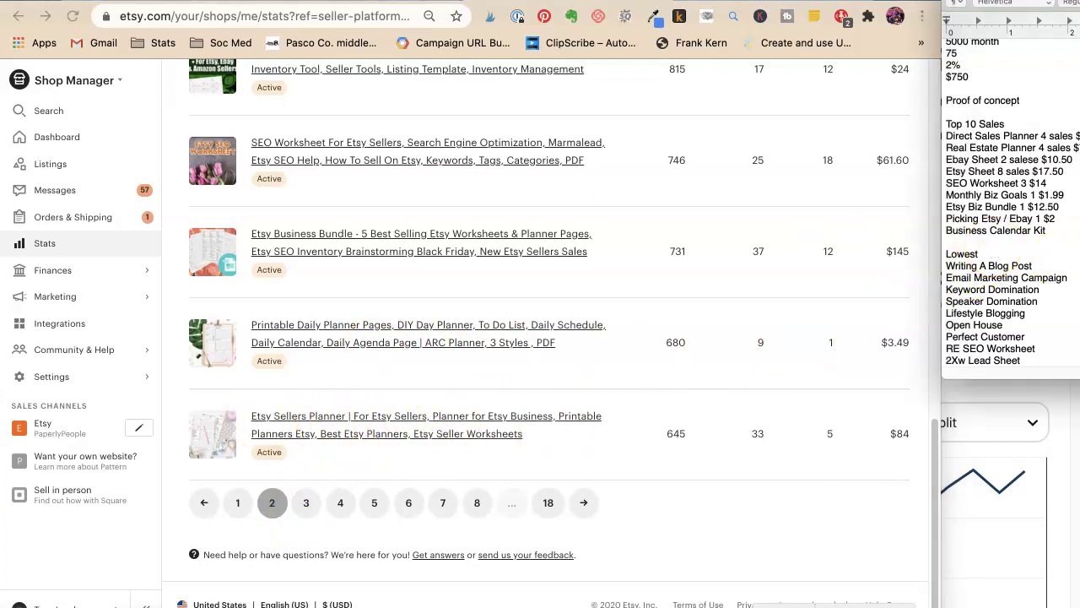
pyautogui.press('Return')
pyautogui.write('E')
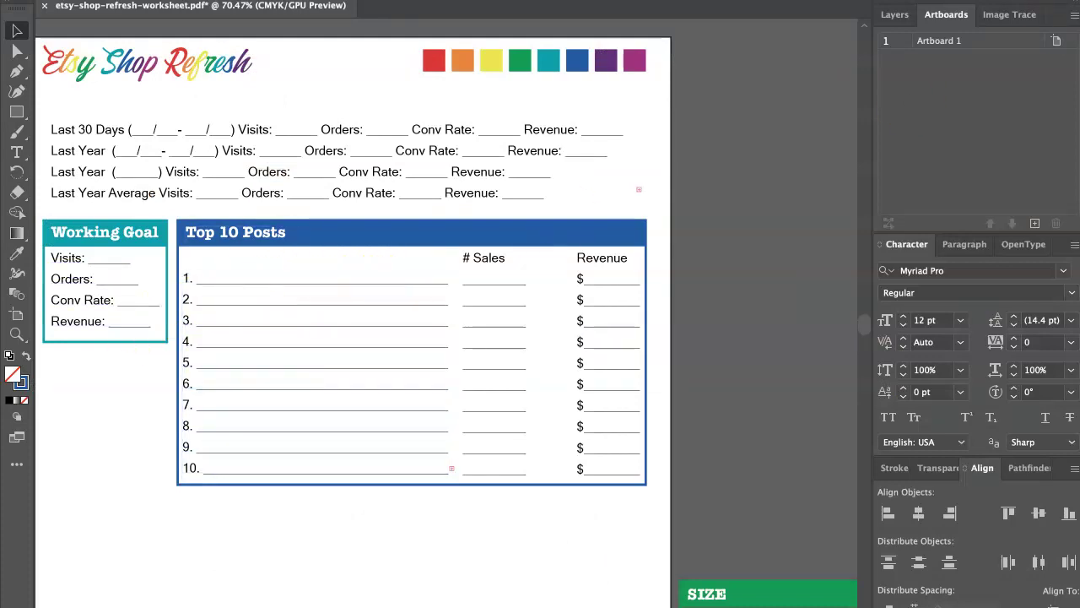
# Move the TextEdit notes window left, stretch it to full screen, and delete the Proof of concept line
pyautogui.press('super+Tab')
pyautogui.moveTo(1013, 2); pyautogui.dragTo(112, 3)
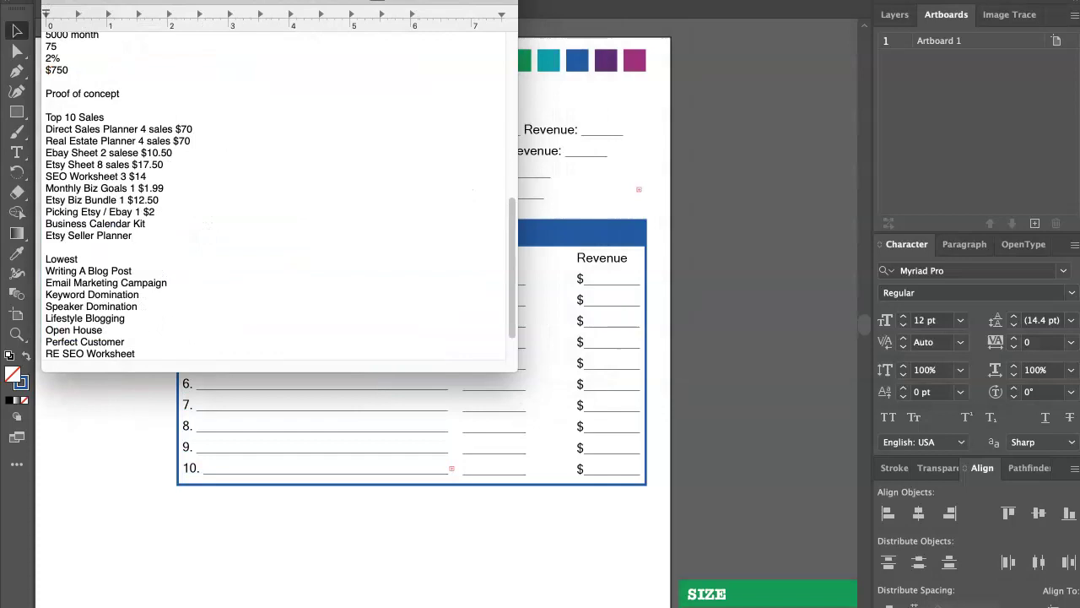
pyautogui.moveTo(514, 362); pyautogui.dragTo(1079, 607)
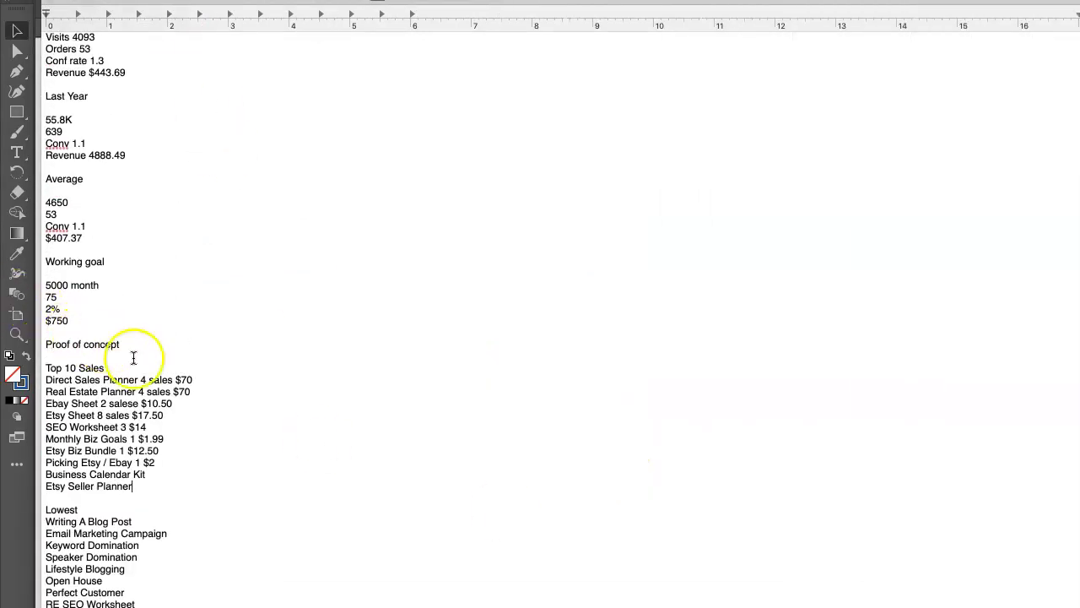
pyautogui.tripleClick(142, 333)
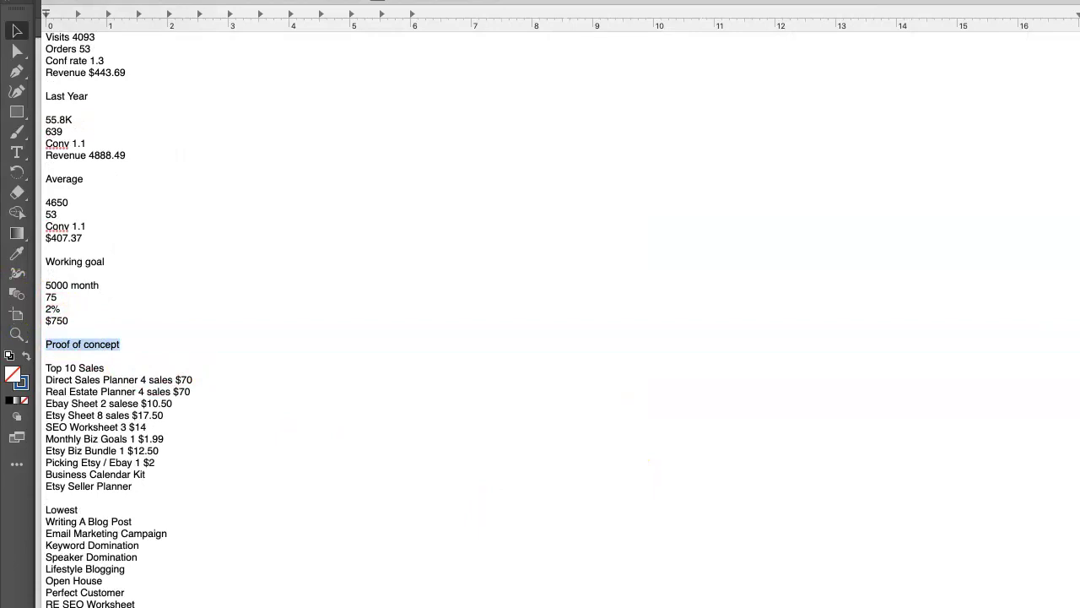
pyautogui.press('BackSpace')
pyautogui.press('BackSpace')
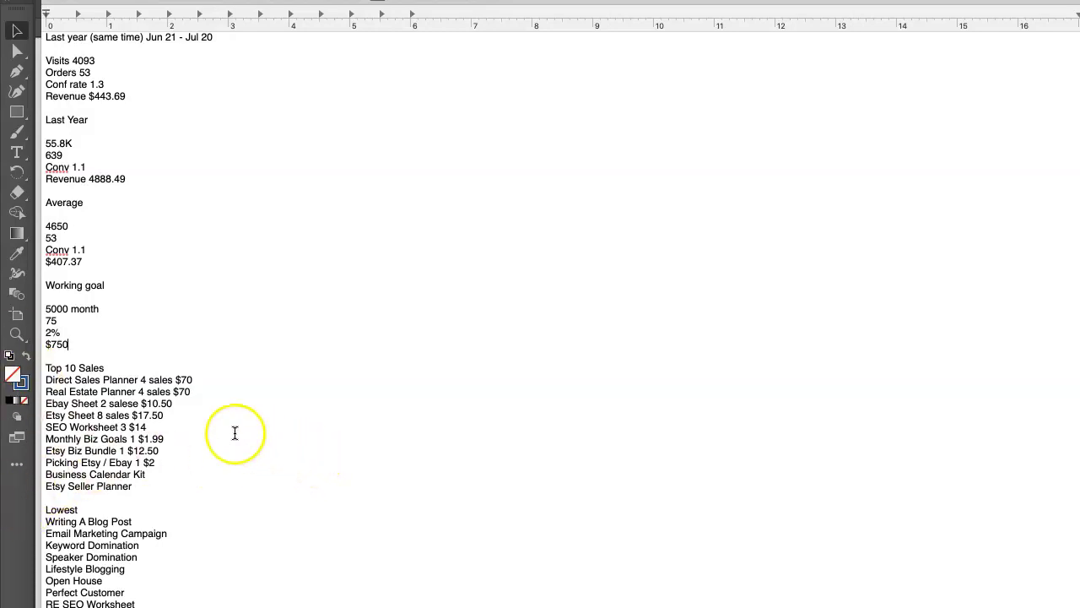
# Below 'Etsy Seller Planner', add notes: Planners (Direct Sales, Realtor, Etsy), Etsy Sheets, and 'Make some more monthly & daily goals sheets'
pyautogui.click(200, 491)
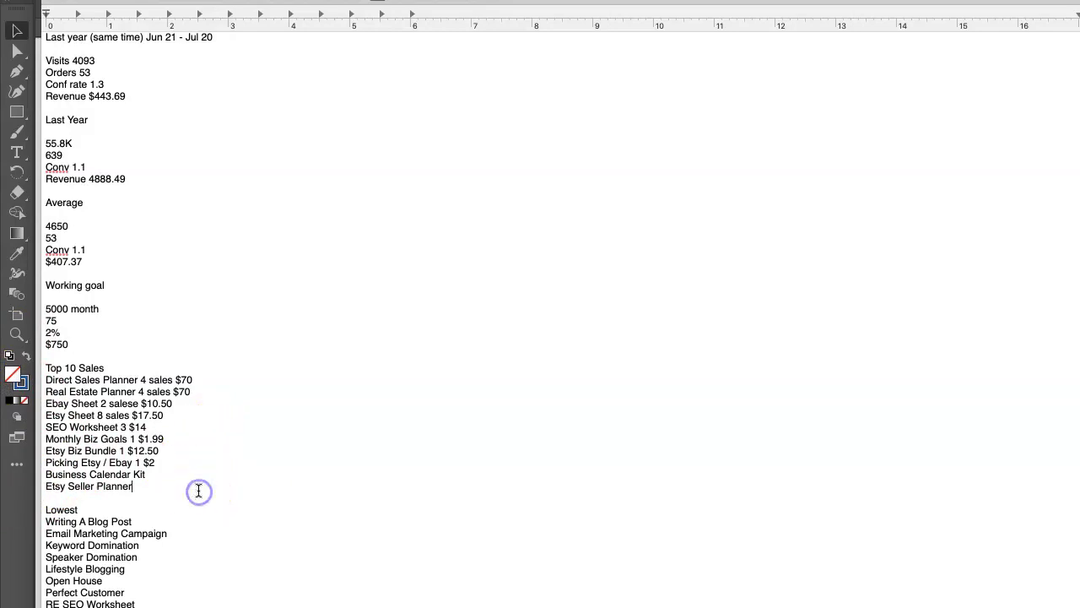
pyautogui.press('Return')
pyautogui.press('Return')
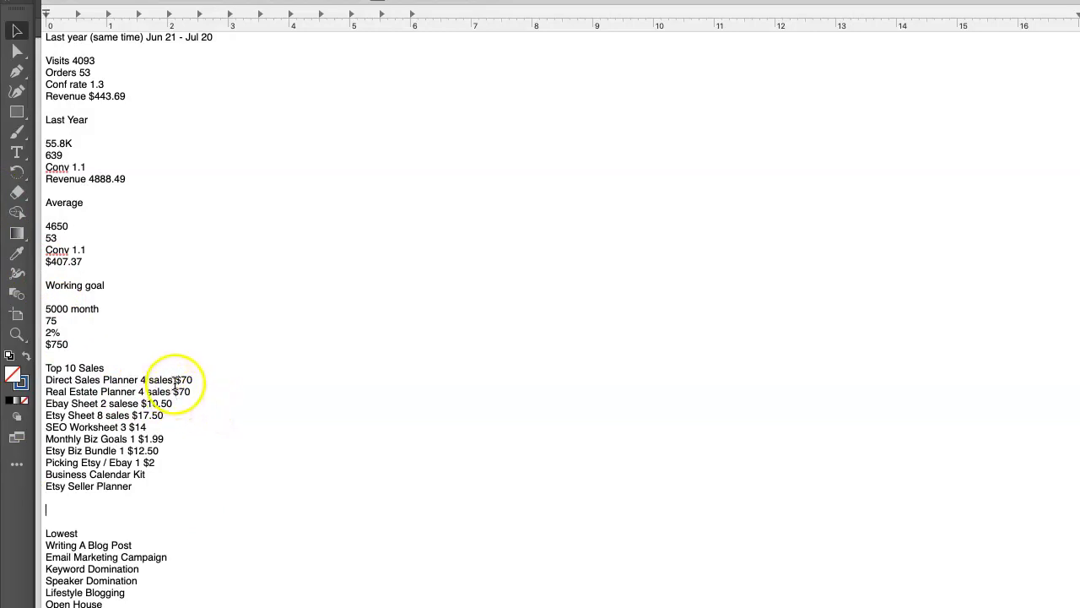
pyautogui.write('Not')
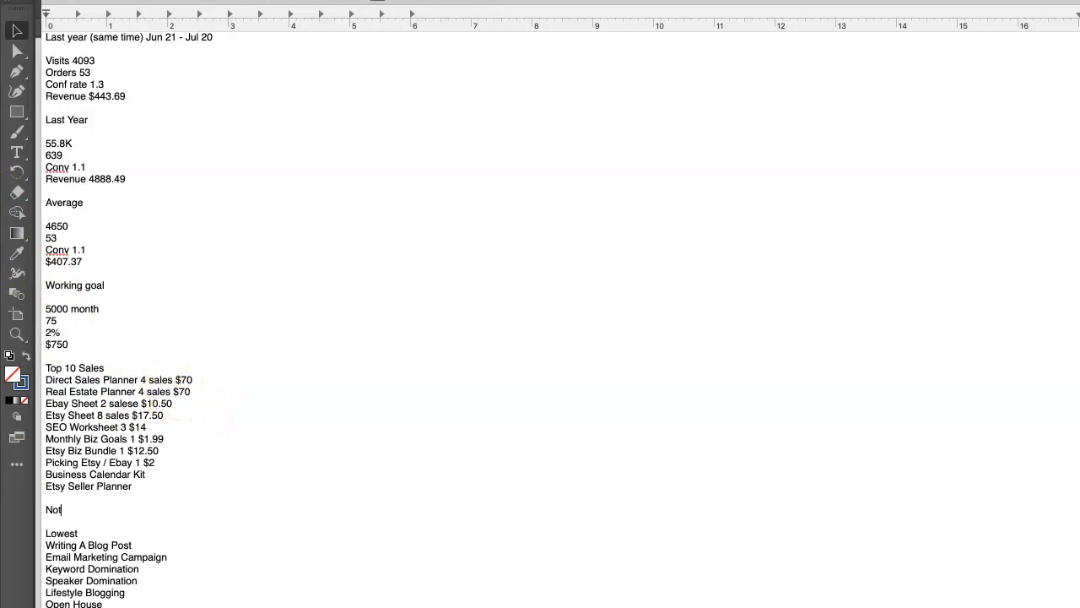
pyautogui.write('es : PLanners (Direct Sales ')
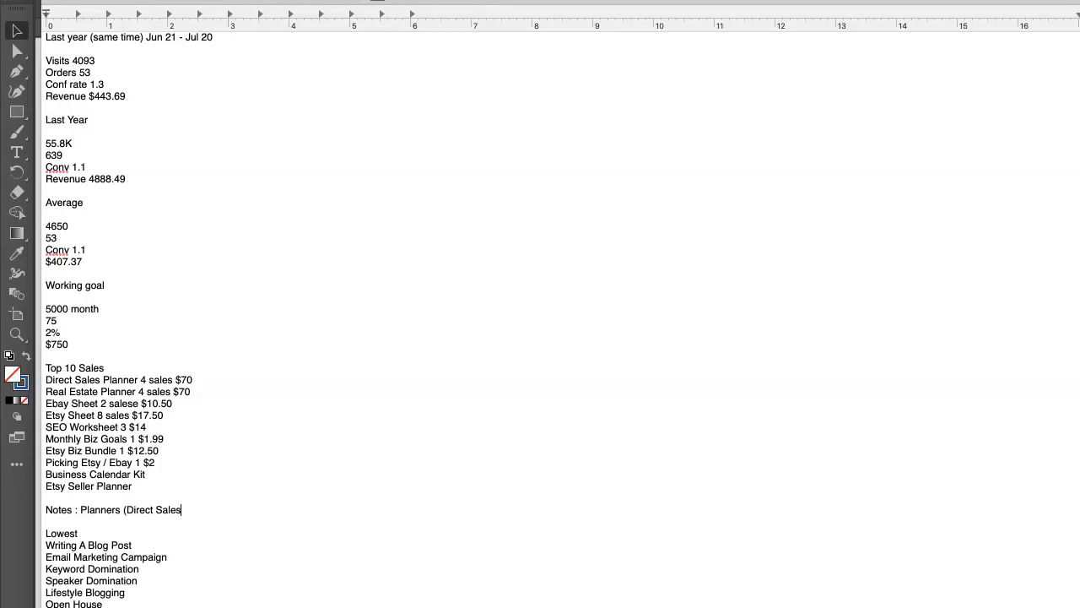
pyautogui.write(', Realtor,')
pyautogui.write('Etsy) - spend some time')
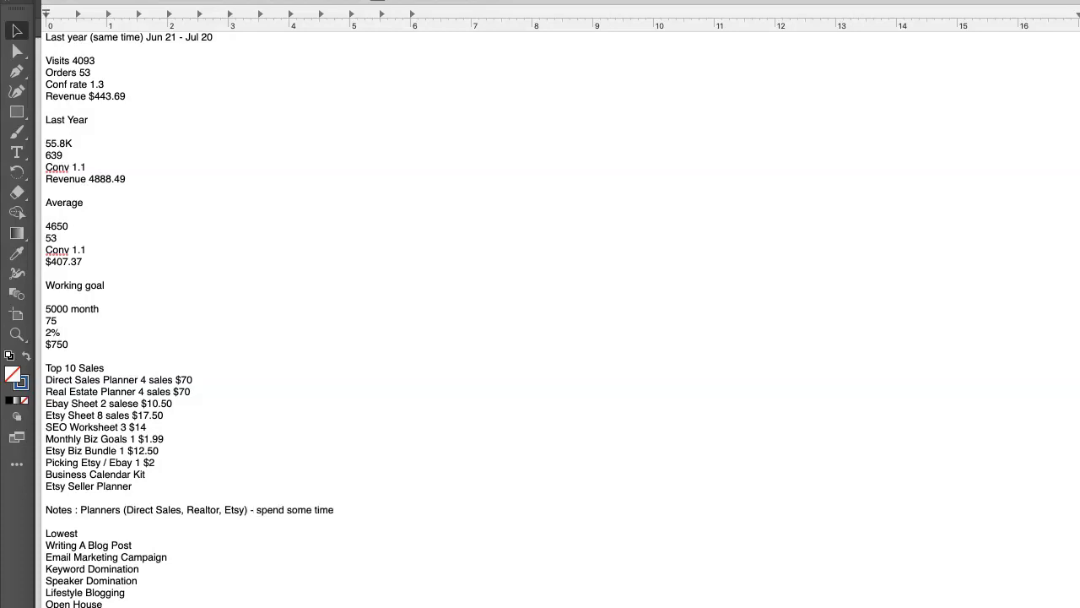
pyautogui.press('Return')
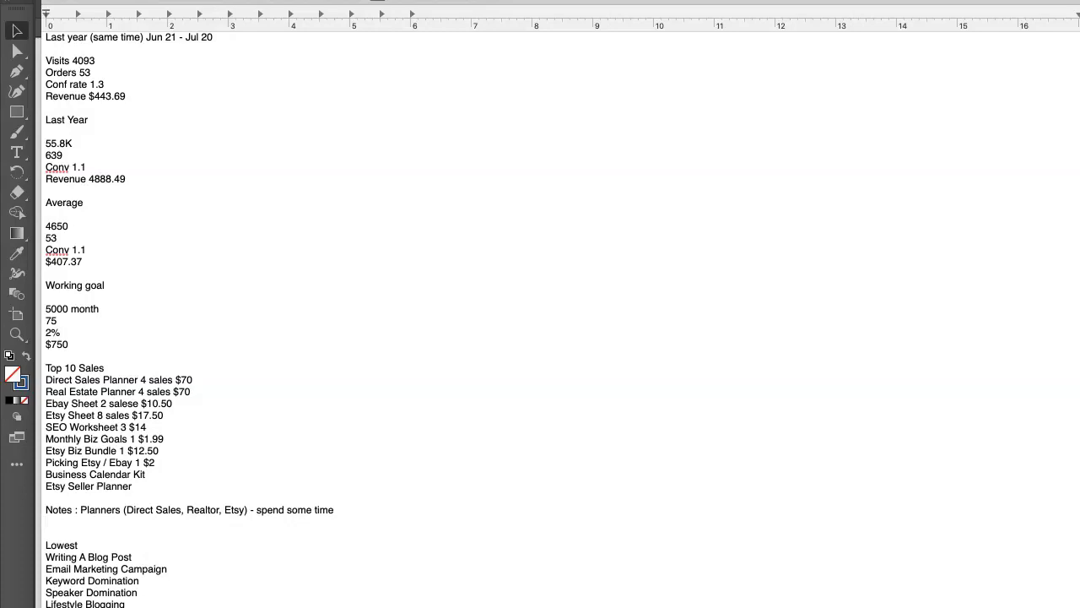
pyautogui.write('Etsy Sheets - spend some time on')
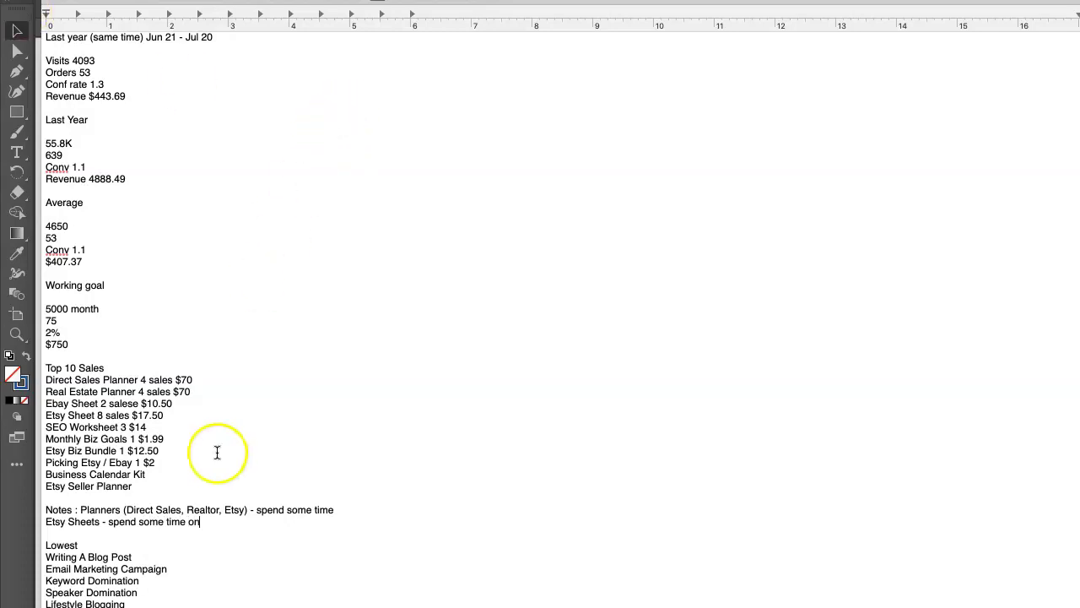
pyautogui.press('Return')
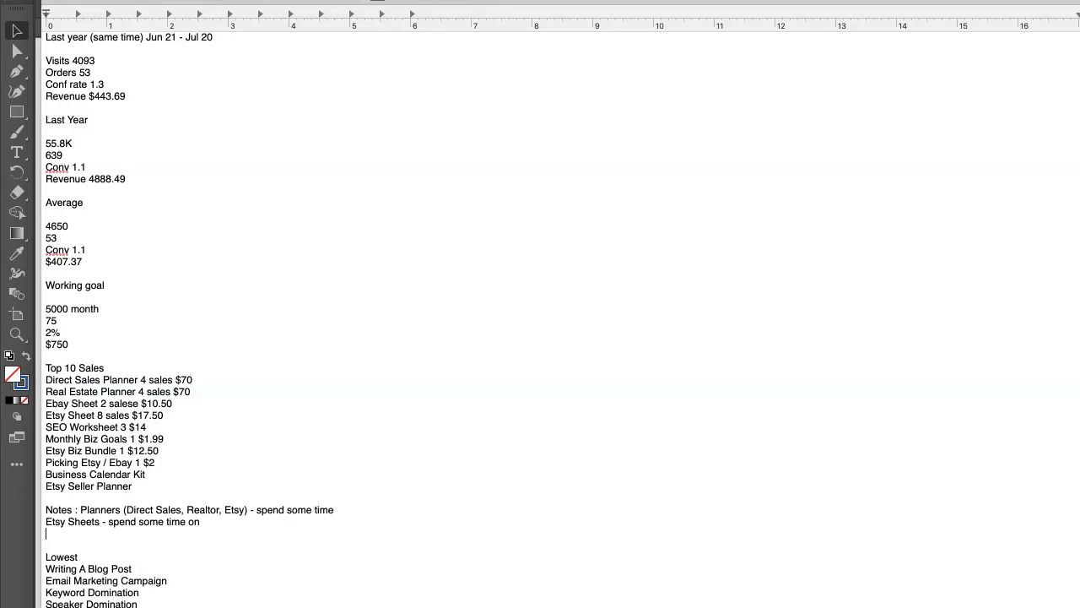
pyautogui.write('Make some more month')
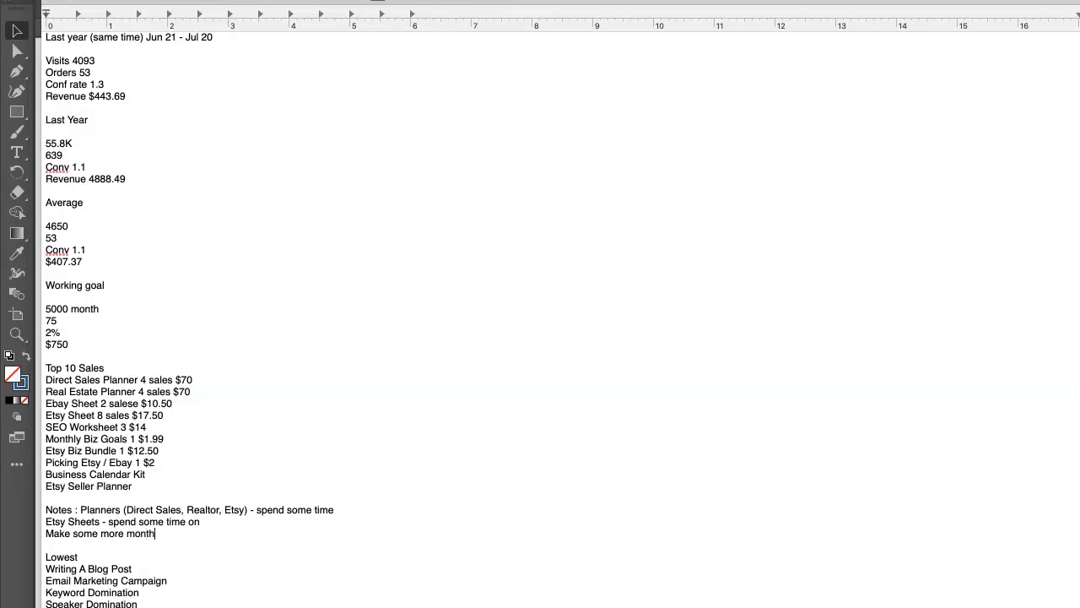
pyautogui.write('ly & daily goals sheet')
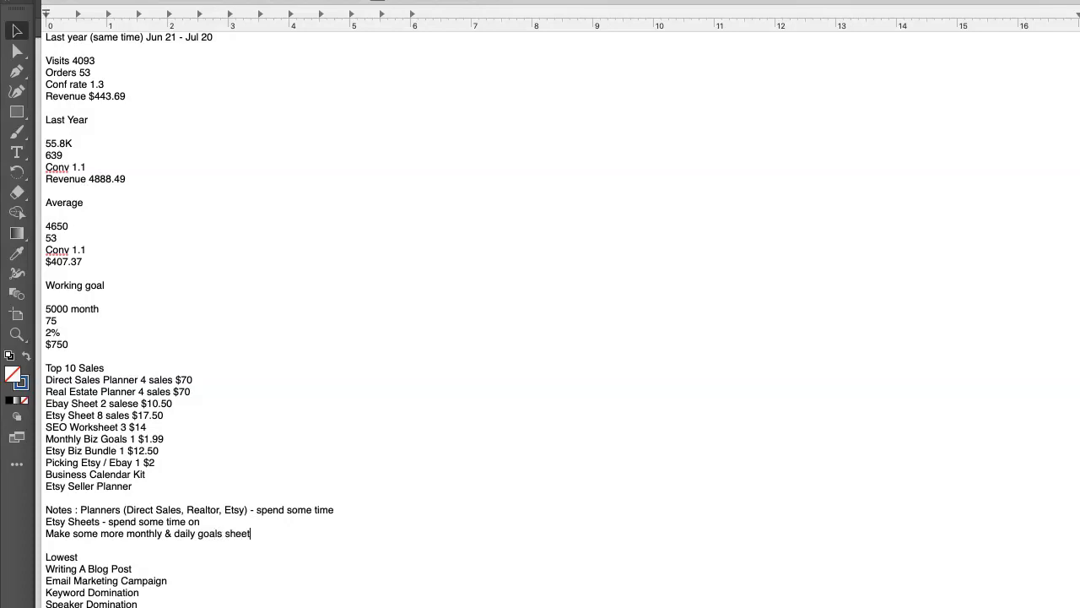
pyautogui.write('s')
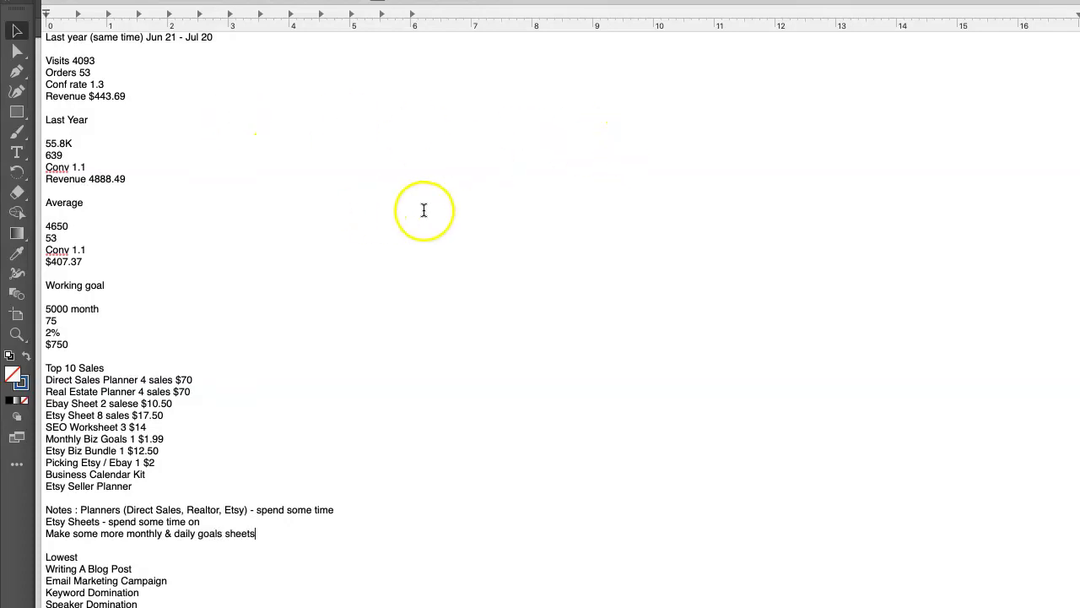
# Move the TextEdit notes window to the right half and bring the Illustrator worksheet forward
pyautogui.moveTo(225, 1); pyautogui.dragTo(344, 20)
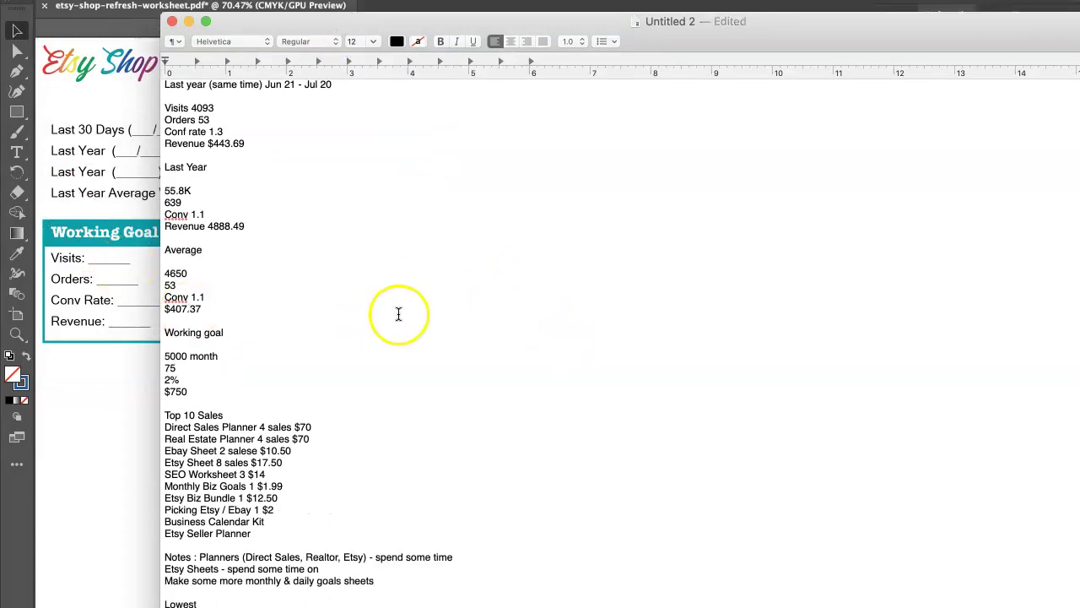
pyautogui.scroll(-1, 289, 179)
pyautogui.scroll(-3, 288, 179)
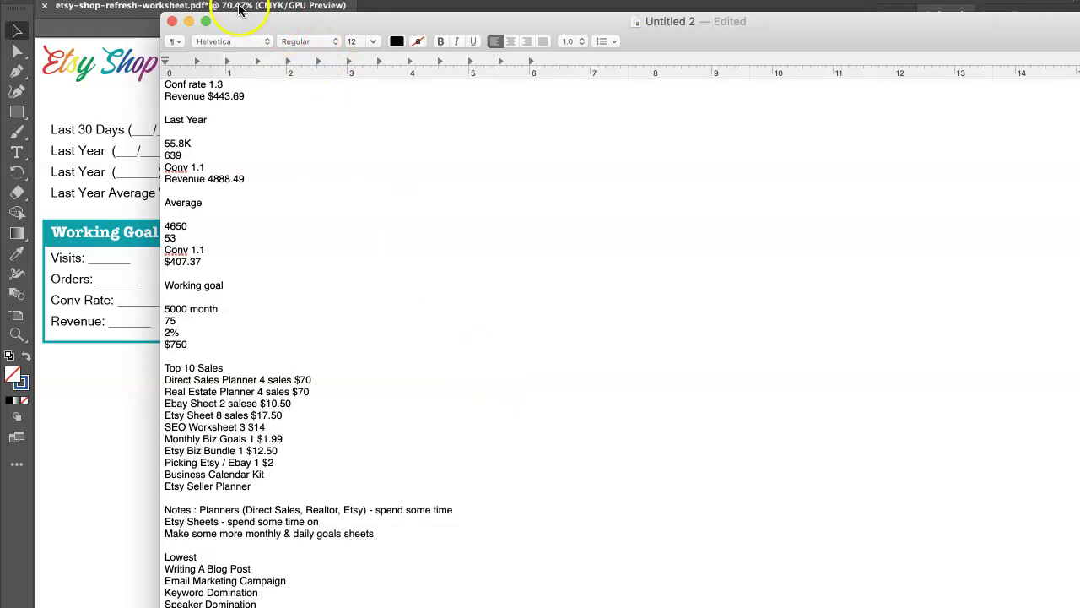
pyautogui.moveTo(338, 22); pyautogui.dragTo(684, 0)
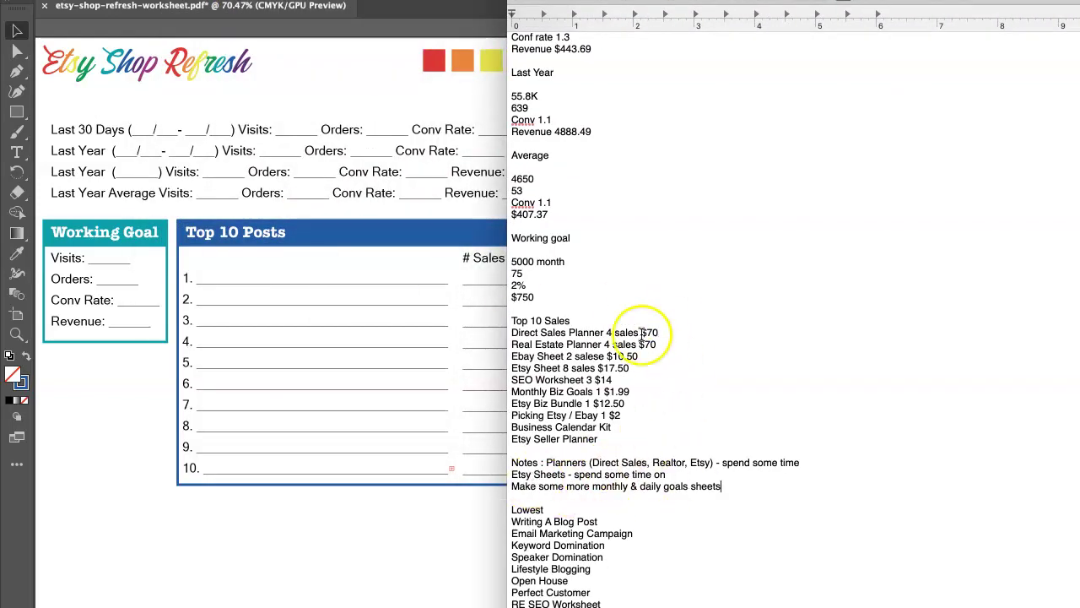
pyautogui.click(318, 551)
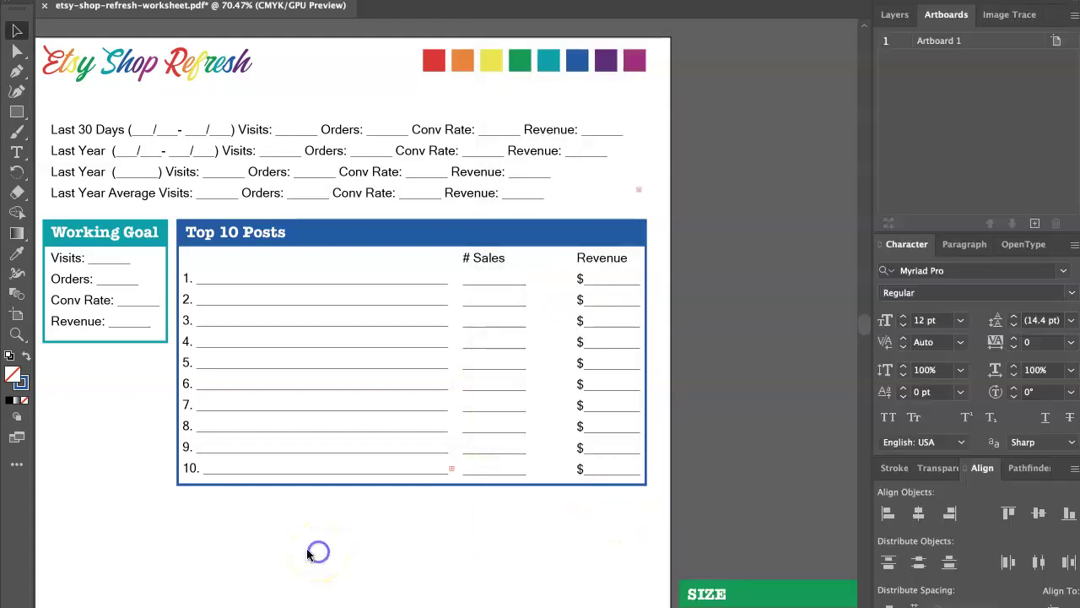